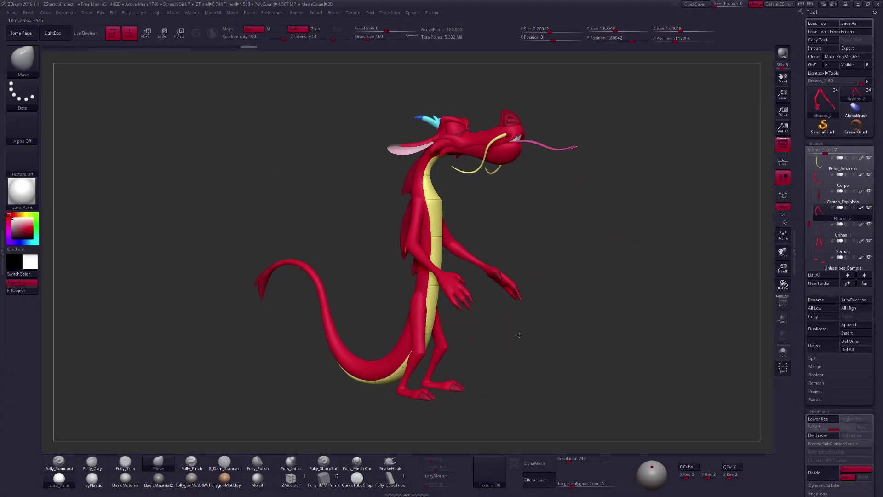
{"action": "mouse_move", "coordinate": [519, 335]}
{"action": "left_mouse_down"}
{"action": "mouse_move", "coordinate": [543, 331]}
{"action": "mouse_move", "coordinate": [515, 330]}
{"action": "left_mouse_up"}
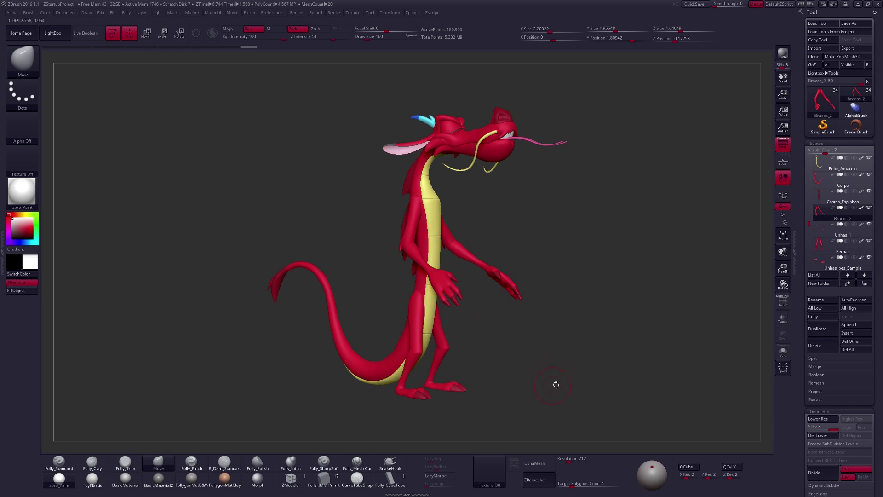
{"action": "left_click_drag", "start_coordinate": [550, 377], "coordinate": [510, 371]}
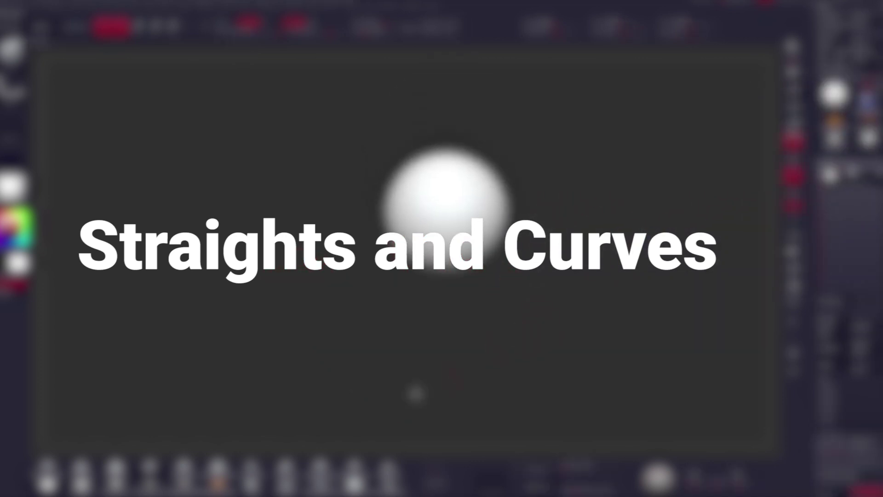
Apply the grey FollygonMat material to the sphere and turn perspective off.
{"action": "left_click", "coordinate": [191, 484]}
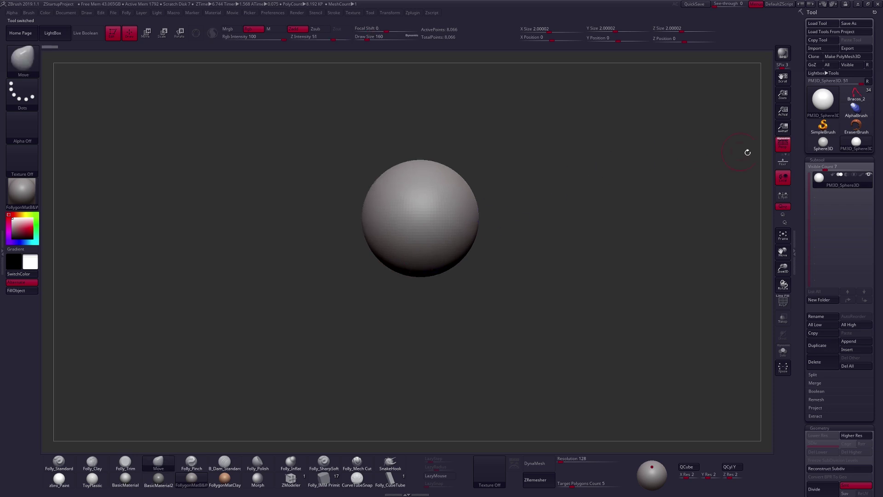
{"action": "left_click", "coordinate": [783, 143]}
{"action": "right_click_drag", "start_coordinate": [469, 230], "coordinate": [493, 241], "text": "alt"}
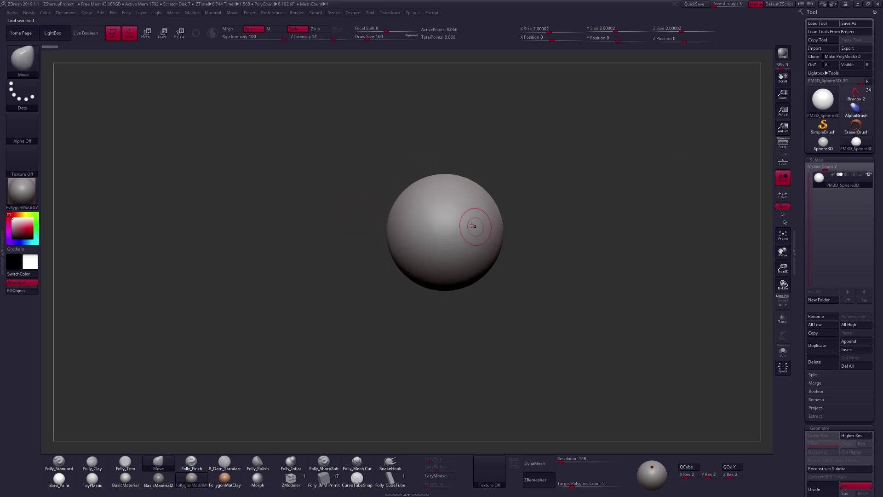
Stretch the sphere vertically into a tall ellipsoid with the Transpose line.
{"action": "key", "text": "space"}
{"action": "left_click_drag", "start_coordinate": [447, 201], "coordinate": [459, 201]}
{"action": "key", "text": "w"}
{"action": "left_click_drag", "start_coordinate": [448, 232], "coordinate": [452, 373], "text": "shift"}
{"action": "key", "text": "q"}
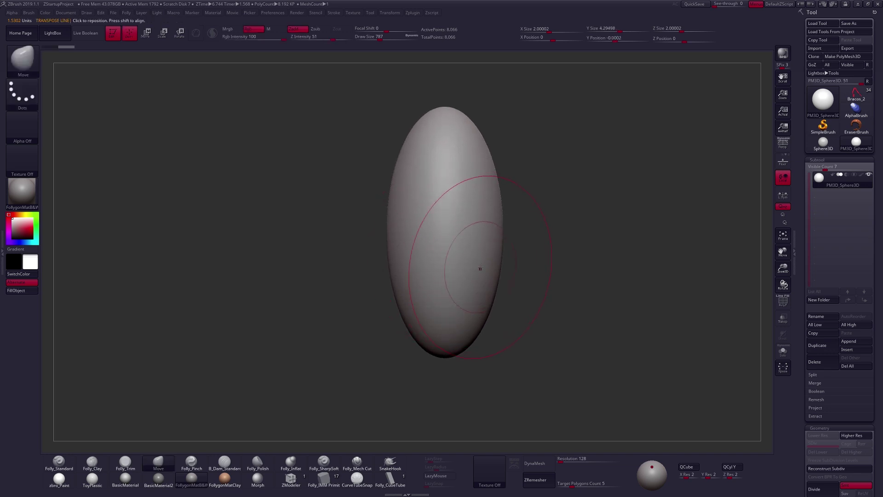
Reshape the ellipsoid in side view and lengthen its lower end, using the Move brush at Draw Size 1058.
{"action": "right_click_drag", "start_coordinate": [479, 268], "coordinate": [467, 249], "text": "ctrl"}
{"action": "key", "text": "space"}
{"action": "left_click_drag", "start_coordinate": [466, 250], "coordinate": [471, 249]}
{"action": "left_click_drag", "start_coordinate": [418, 233], "coordinate": [424, 233]}
{"action": "left_click_drag", "start_coordinate": [448, 153], "coordinate": [447, 143]}
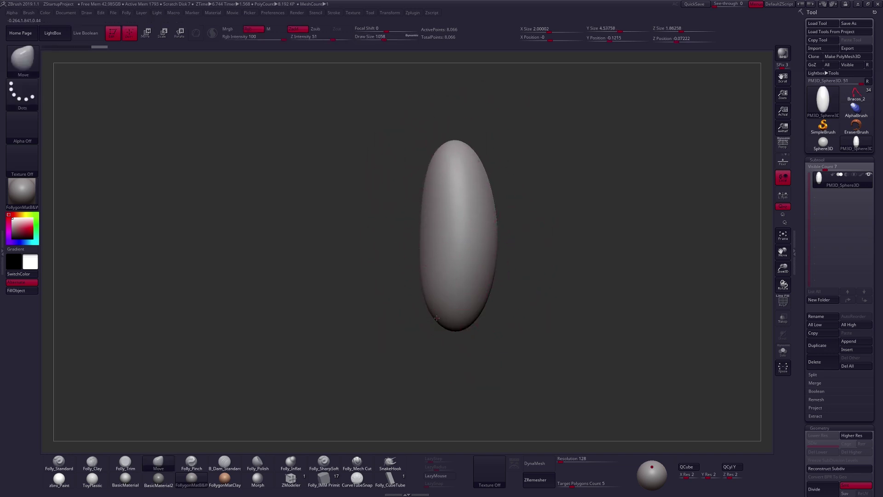
{"action": "mouse_move", "coordinate": [432, 301]}
{"action": "left_mouse_down"}
{"action": "mouse_move", "coordinate": [428, 316]}
{"action": "mouse_move", "coordinate": [428, 309]}
{"action": "left_mouse_up"}
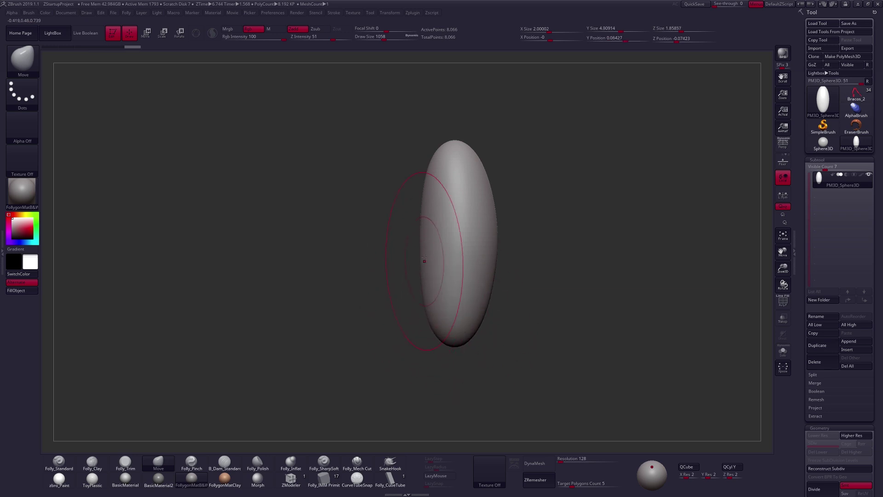
Flatten one side of the ellipsoid into a straight vertical face with a horizontal Transpose line.
{"action": "key", "text": "w"}
{"action": "left_click_drag", "start_coordinate": [452, 231], "coordinate": [393, 232], "text": "shift"}
{"action": "right_click_drag", "start_coordinate": [450, 232], "coordinate": [451, 232]}
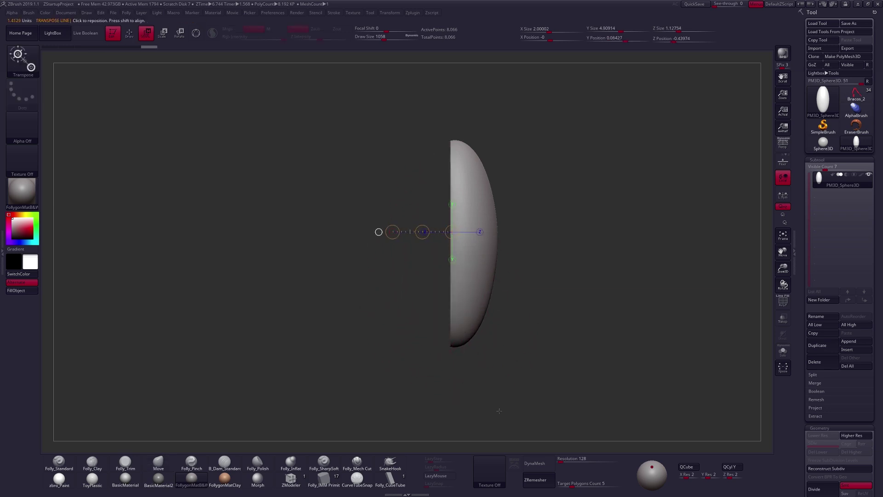
Set Draw Size to 576 and swap the main colour to black to show the shape as a silhouette.
{"action": "key", "text": "q"}
{"action": "mouse_move", "coordinate": [540, 377]}
{"action": "left_mouse_down"}
{"action": "mouse_move", "coordinate": [555, 379]}
{"action": "mouse_move", "coordinate": [540, 367]}
{"action": "mouse_move", "coordinate": [542, 322]}
{"action": "left_mouse_up"}
{"action": "key", "text": "space"}
{"action": "left_click_drag", "start_coordinate": [565, 293], "coordinate": [563, 291]}
{"action": "mouse_move", "coordinate": [556, 295]}
{"action": "left_mouse_down", "text": "alt"}
{"action": "mouse_move", "coordinate": [540, 308]}
{"action": "mouse_move", "coordinate": [554, 323]}
{"action": "mouse_move", "coordinate": [538, 318]}
{"action": "left_mouse_up", "text": "alt"}
{"action": "key", "text": "v"}
Lay a vertical Transpose line along the silhouette's straight edge to compare it with the curved side.
{"action": "key", "text": "w"}
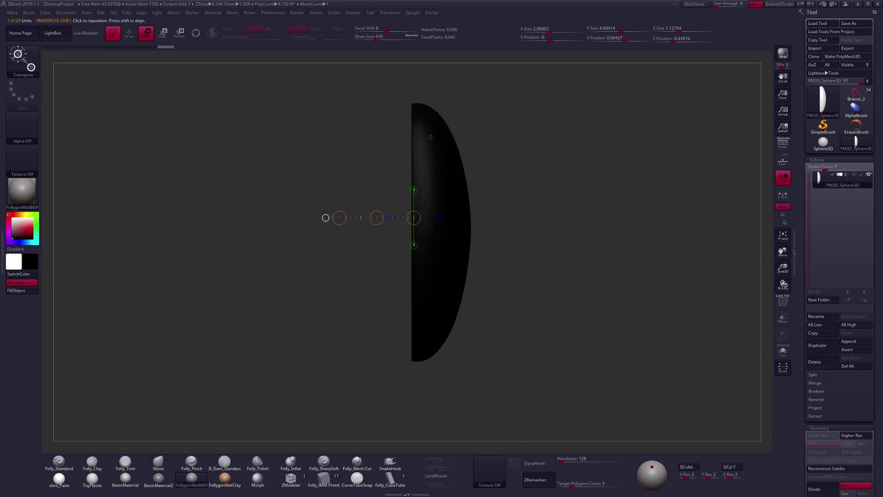
{"action": "left_click_drag", "start_coordinate": [414, 105], "coordinate": [409, 406], "text": "shift"}
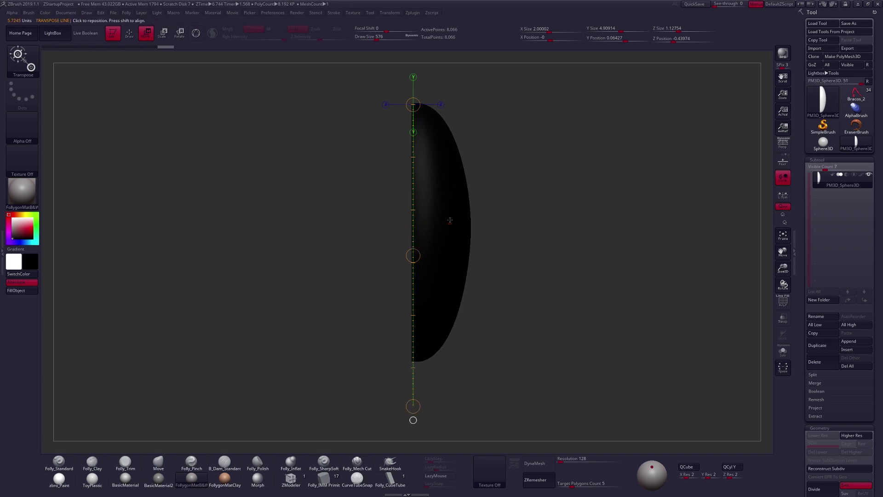
{"action": "key", "text": "q"}
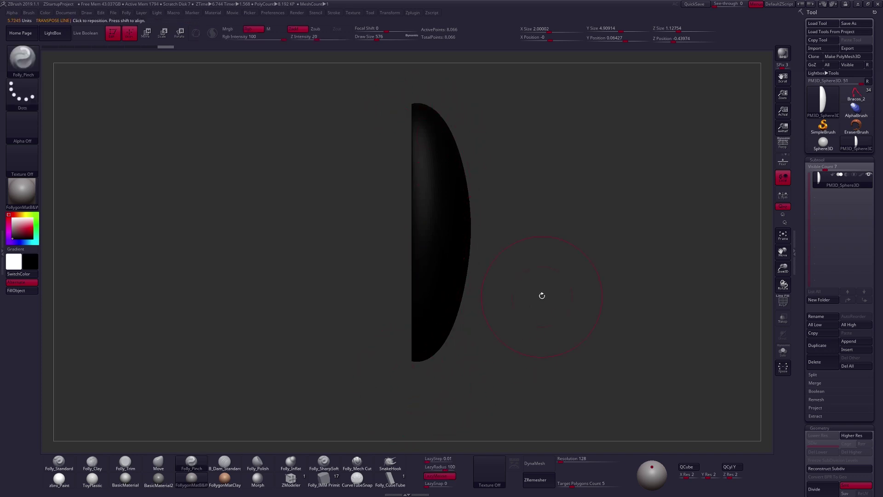
Set the brush's Draw Size to 306 and swap the main colour back to white.
{"action": "key", "text": "space"}
{"action": "left_click_drag", "start_coordinate": [541, 337], "coordinate": [536, 336]}
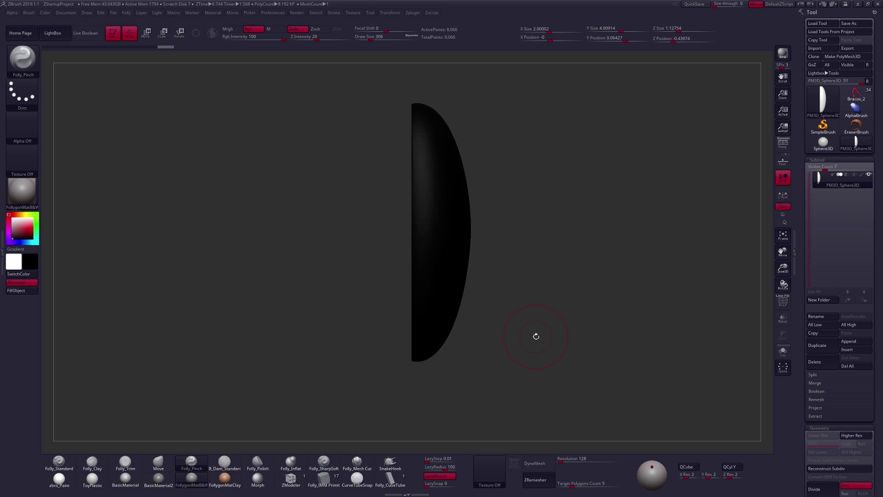
{"action": "key", "text": "v"}
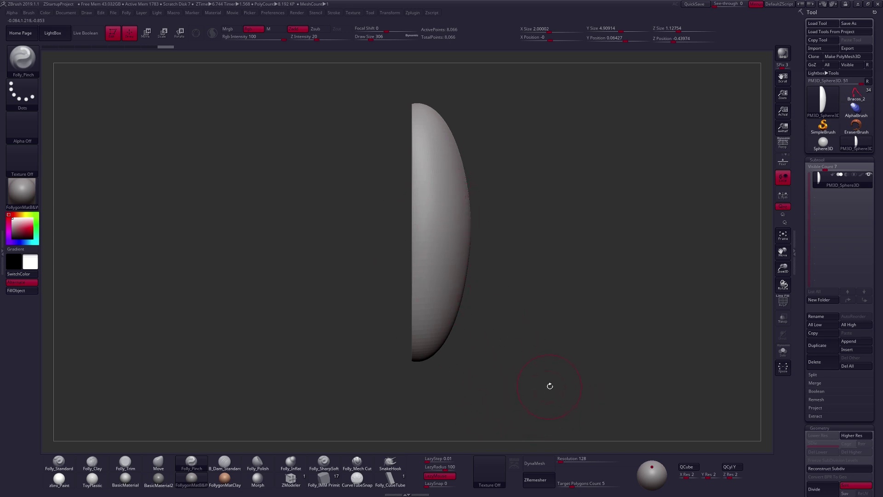
Choose the Move brush and set its Draw Size to 414 beside the half-ellipsoid.
{"action": "left_click_drag", "start_coordinate": [550, 385], "coordinate": [547, 362]}
{"action": "key", "text": "b"}
{"action": "key", "text": "m"}
{"action": "key", "text": "v"}
{"action": "key", "text": "space"}
{"action": "left_click_drag", "start_coordinate": [543, 297], "coordinate": [544, 297]}
{"action": "mouse_move", "coordinate": [397, 216]}
{"action": "left_mouse_down"}
{"action": "mouse_move", "coordinate": [438, 226]}
{"action": "mouse_move", "coordinate": [447, 312]}
{"action": "left_mouse_up"}
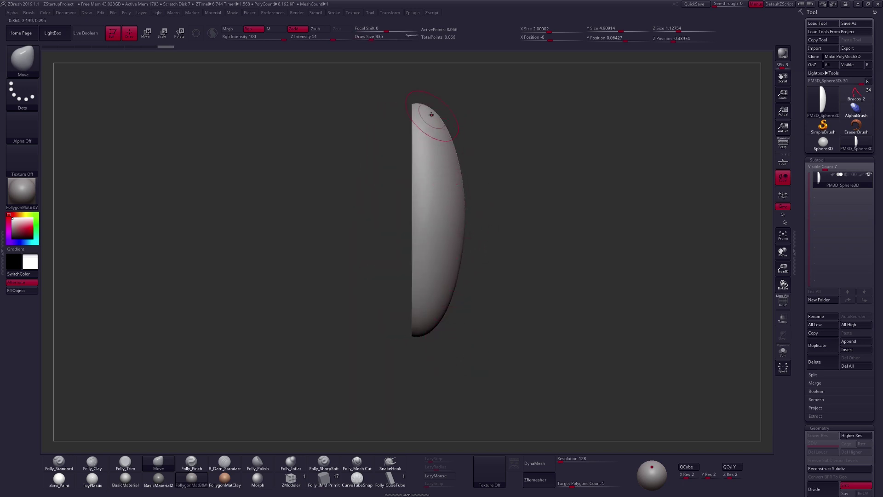
{"action": "right_click_drag", "start_coordinate": [443, 270], "coordinate": [447, 292], "text": "alt"}
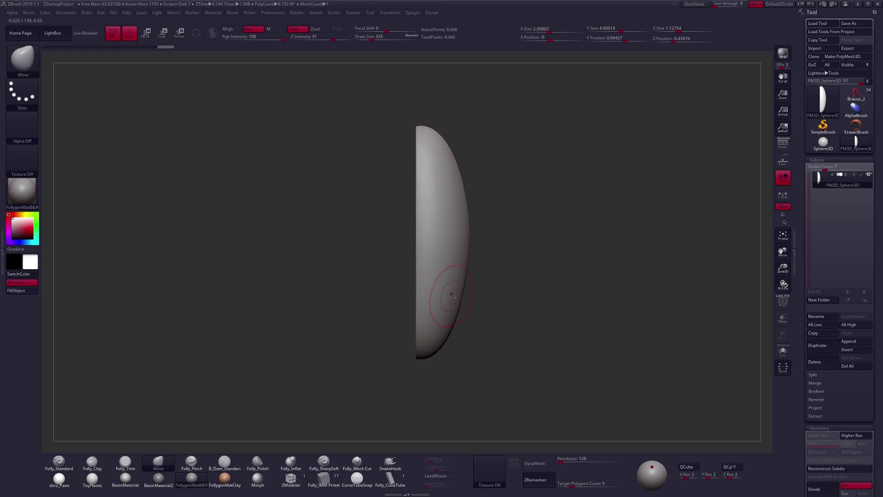
{"action": "key", "text": "space"}
{"action": "left_click_drag", "start_coordinate": [485, 244], "coordinate": [489, 245]}
Switch back to the red dragon model and turn perspective on.
{"action": "left_click", "coordinate": [857, 95]}
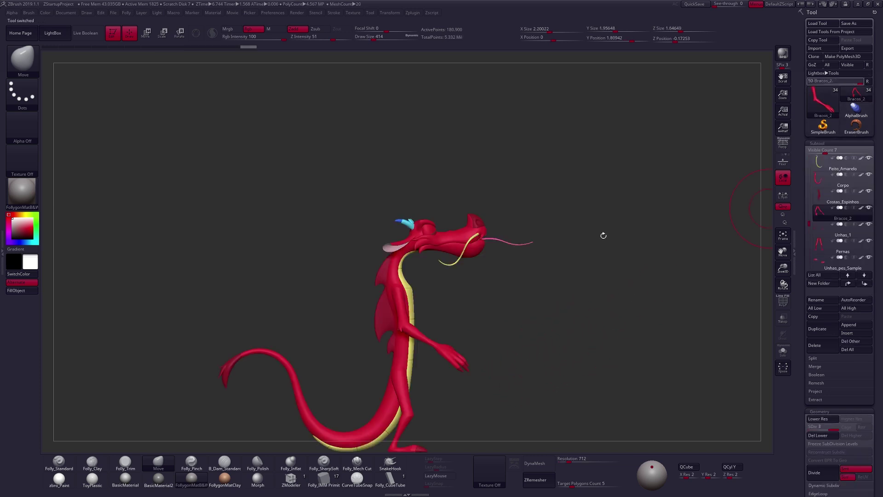
{"action": "mouse_move", "coordinate": [603, 235]}
{"action": "left_mouse_down"}
{"action": "mouse_move", "coordinate": [532, 258]}
{"action": "mouse_move", "coordinate": [519, 279]}
{"action": "left_mouse_up"}
{"action": "left_click", "coordinate": [783, 144]}
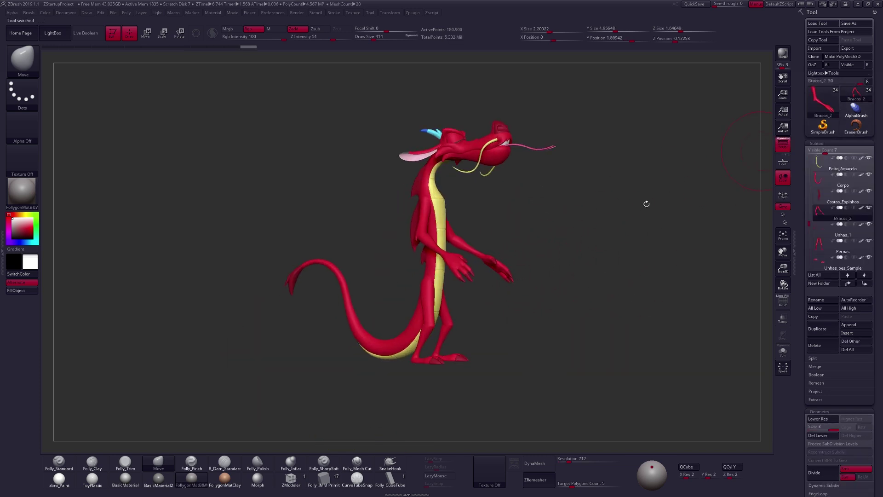
Show the cartoon reference image and turn the dragon to a three-quarter view for comparison.
{"action": "key", "text": "shift+z"}
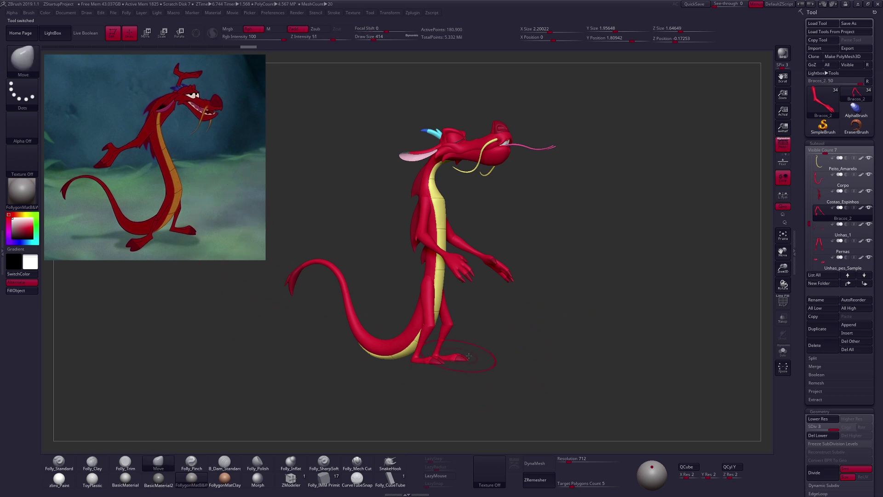
{"action": "mouse_move", "coordinate": [537, 356]}
{"action": "left_mouse_down"}
{"action": "mouse_move", "coordinate": [551, 357]}
{"action": "mouse_move", "coordinate": [544, 364]}
{"action": "mouse_move", "coordinate": [568, 361]}
{"action": "left_mouse_up"}
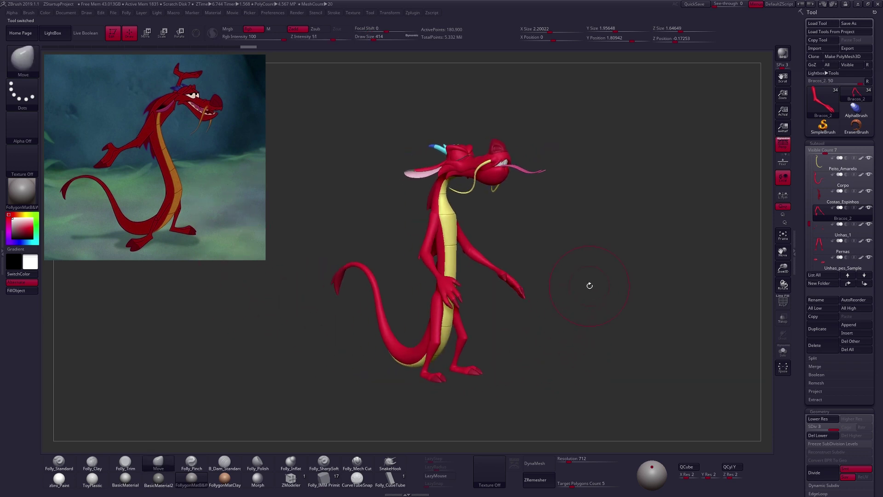
{"action": "key", "text": "s"}
{"action": "left_click", "coordinate": [583, 288]}
{"action": "left_click_drag", "start_coordinate": [582, 301], "coordinate": [586, 330], "text": "alt"}
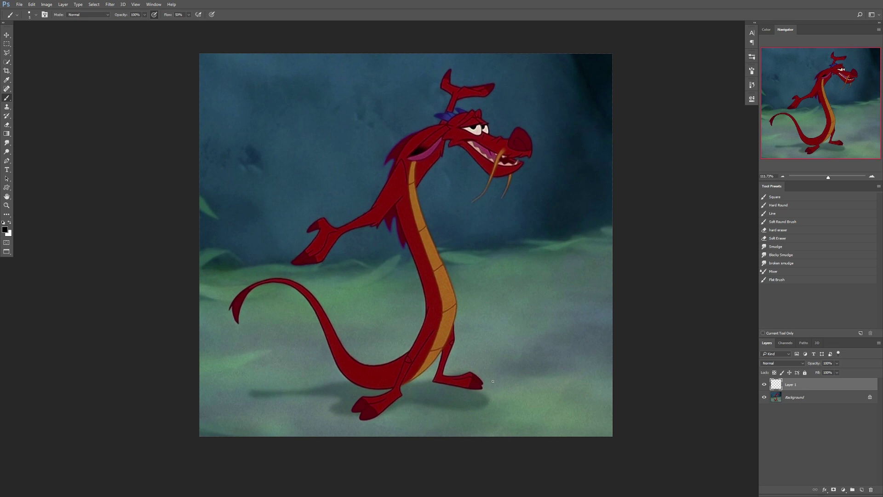
Handwrite the note "1 Lead your eye" beside the dragon's belly on Layer 1 and circle it.
{"action": "mouse_move", "coordinate": [484, 271]}
{"action": "left_mouse_down"}
{"action": "mouse_move", "coordinate": [496, 286]}
{"action": "mouse_move", "coordinate": [588, 271]}
{"action": "left_mouse_up"}
{"action": "left_click_drag", "start_coordinate": [524, 293], "coordinate": [554, 294]}
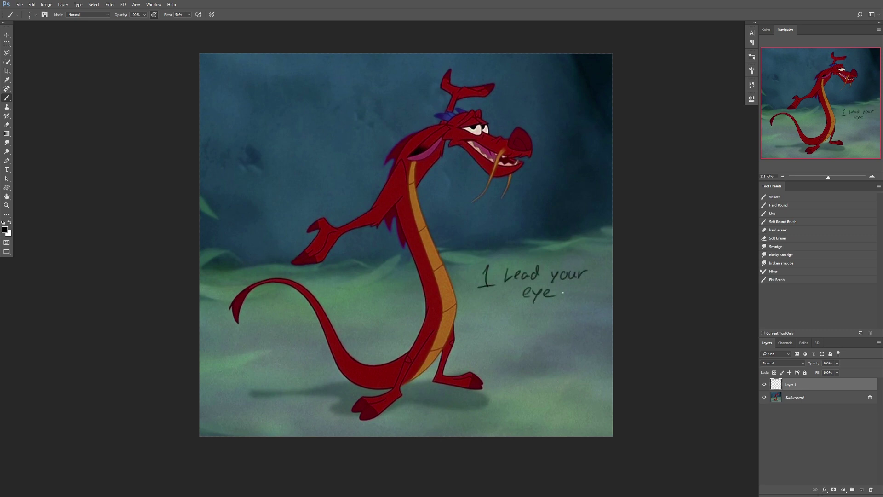
{"action": "left_click_drag", "start_coordinate": [529, 249], "coordinate": [504, 253]}
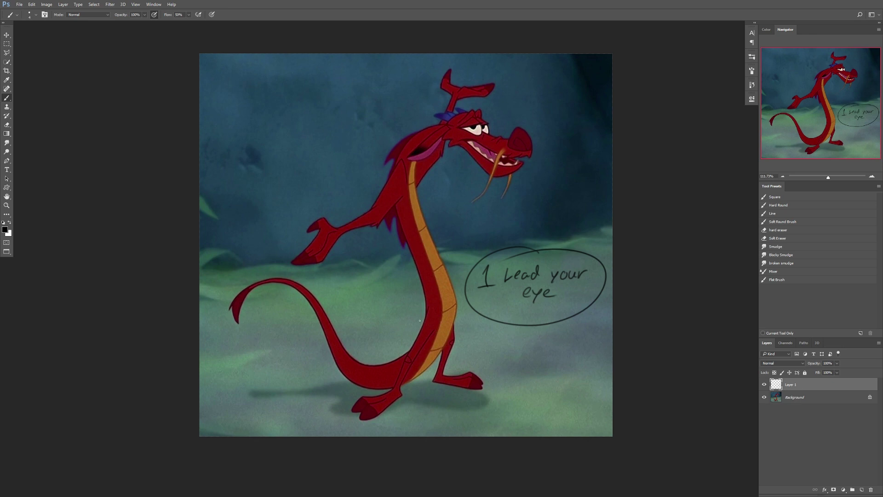
Try tracing one flowing curve along the dragon's back from the head to beyond the tail.
{"action": "mouse_move", "coordinate": [444, 120]}
{"action": "left_mouse_down"}
{"action": "mouse_move", "coordinate": [424, 290]}
{"action": "mouse_move", "coordinate": [191, 341]}
{"action": "left_mouse_up"}
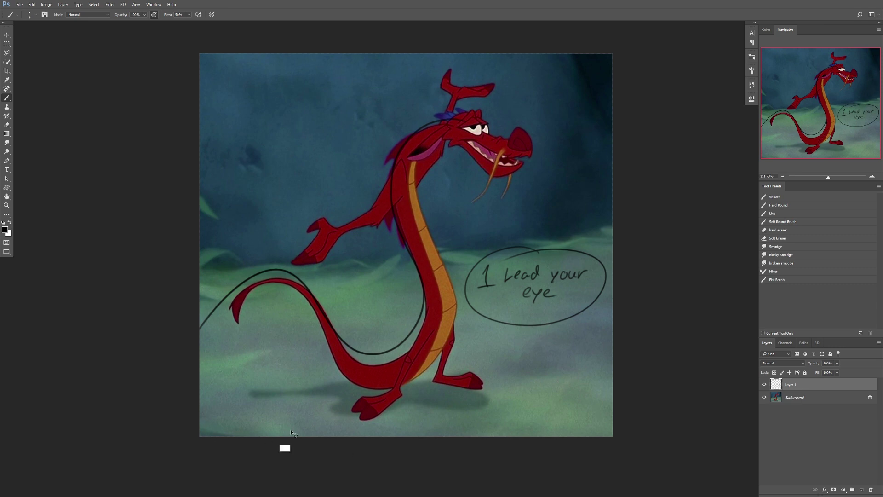
{"action": "key", "text": "ctrl+z"}
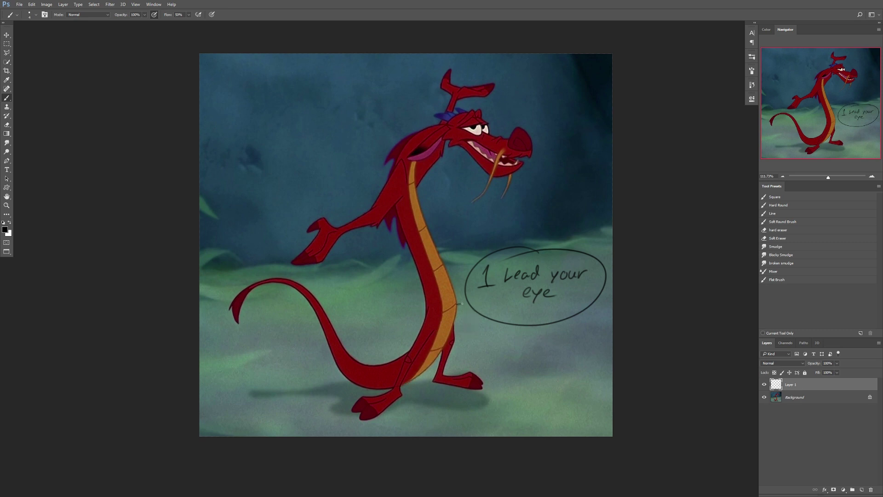
Trace the straight front edge of the dragon's belly from the neck down and mark its bend with a short tick.
{"action": "left_click_drag", "start_coordinate": [456, 305], "coordinate": [430, 365]}
{"action": "left_click_drag", "start_coordinate": [422, 213], "coordinate": [455, 291]}
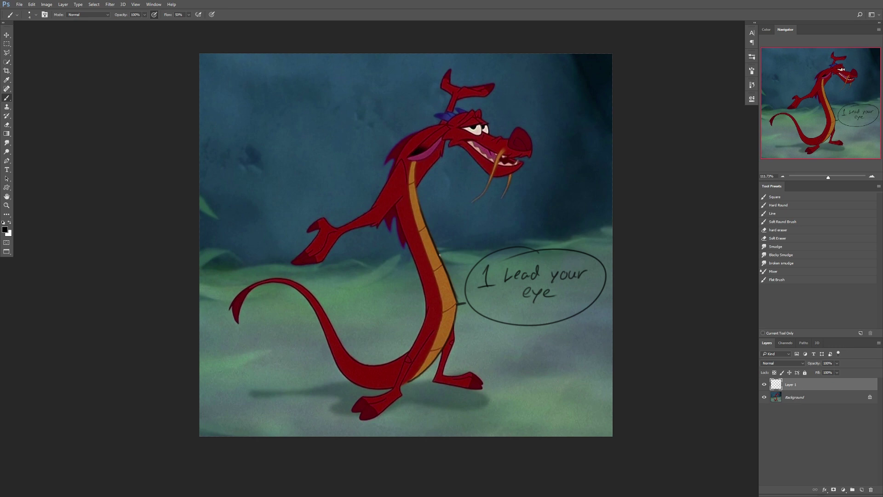
{"action": "mouse_move", "coordinate": [420, 210]}
{"action": "left_mouse_down"}
{"action": "mouse_move", "coordinate": [435, 247]}
{"action": "mouse_move", "coordinate": [416, 201]}
{"action": "mouse_move", "coordinate": [417, 155]}
{"action": "left_mouse_up"}
{"action": "key", "text": "ctrl+z"}
{"action": "left_click_drag", "start_coordinate": [431, 148], "coordinate": [453, 166], "text": "ctrl"}
{"action": "left_click_drag", "start_coordinate": [420, 171], "coordinate": [423, 187]}
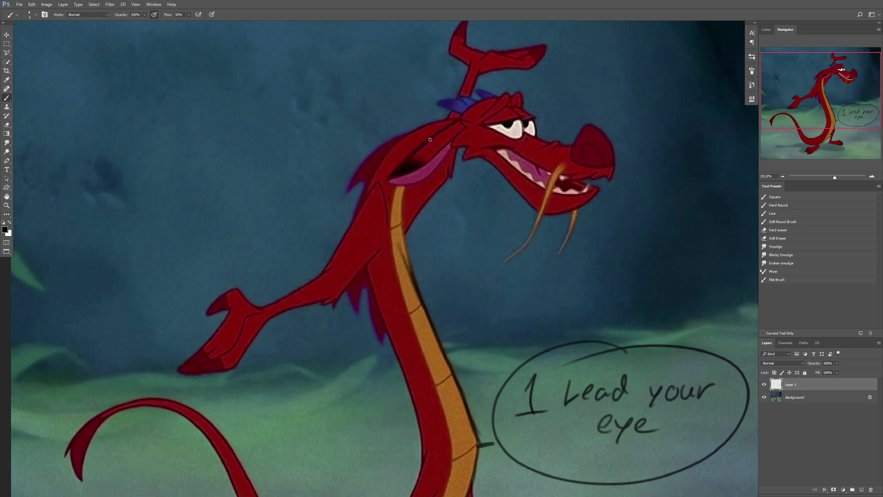
Draw dark strokes along the dragon's ear up towards the back of the head.
{"action": "mouse_move", "coordinate": [451, 124]}
{"action": "left_mouse_down"}
{"action": "mouse_move", "coordinate": [389, 177]}
{"action": "mouse_move", "coordinate": [463, 117]}
{"action": "left_mouse_up"}
{"action": "mouse_move", "coordinate": [386, 180]}
{"action": "left_mouse_down"}
{"action": "mouse_move", "coordinate": [400, 186]}
{"action": "mouse_move", "coordinate": [426, 177]}
{"action": "mouse_move", "coordinate": [462, 130]}
{"action": "left_mouse_up"}
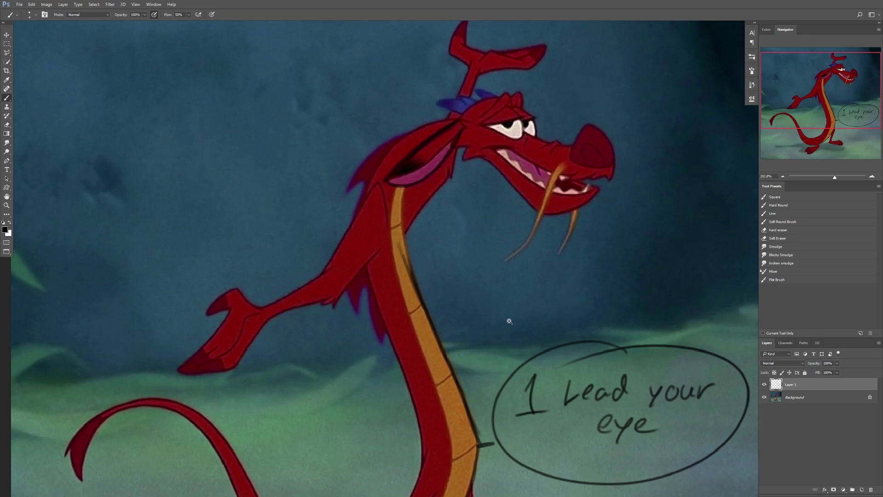
Handwrite the note "2 Brings Focus" beneath the first note and circle it.
{"action": "left_click_drag", "start_coordinate": [498, 334], "coordinate": [476, 318], "text": "ctrl"}
{"action": "left_click_drag", "start_coordinate": [496, 329], "coordinate": [486, 256]}
{"action": "left_click_drag", "start_coordinate": [486, 256], "coordinate": [497, 268], "text": "ctrl"}
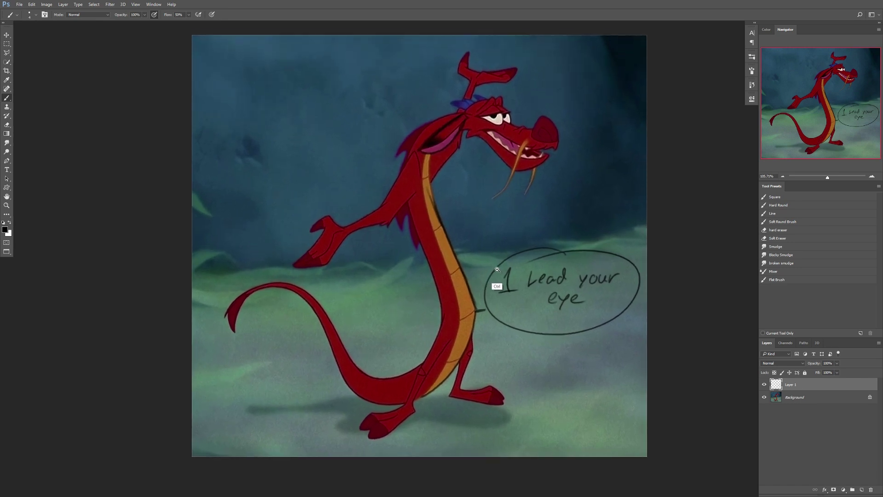
{"action": "left_click_drag", "start_coordinate": [503, 355], "coordinate": [522, 370]}
{"action": "left_click_drag", "start_coordinate": [532, 352], "coordinate": [534, 370]}
{"action": "left_click_drag", "start_coordinate": [545, 361], "coordinate": [578, 365]}
{"action": "left_click_drag", "start_coordinate": [553, 390], "coordinate": [567, 378]}
{"action": "left_click_drag", "start_coordinate": [575, 381], "coordinate": [574, 382]}
{"action": "left_click_drag", "start_coordinate": [584, 381], "coordinate": [583, 389]}
{"action": "left_click_drag", "start_coordinate": [587, 380], "coordinate": [594, 389]}
{"action": "left_click_drag", "start_coordinate": [545, 339], "coordinate": [490, 366]}
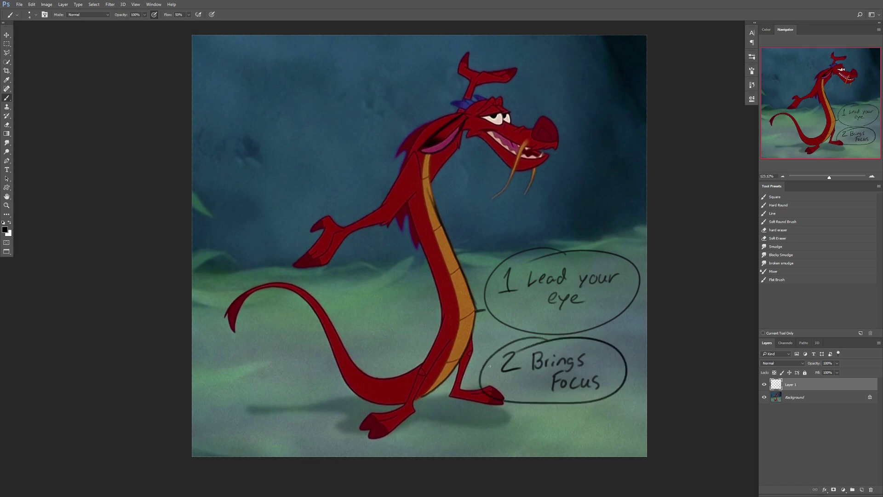
Outline the top of the dragon's head, from the nose over the brow to the horns, with a curvy line.
{"action": "left_click_drag", "start_coordinate": [520, 112], "coordinate": [539, 129], "text": "ctrl"}
{"action": "left_click_drag", "start_coordinate": [540, 131], "coordinate": [513, 173]}
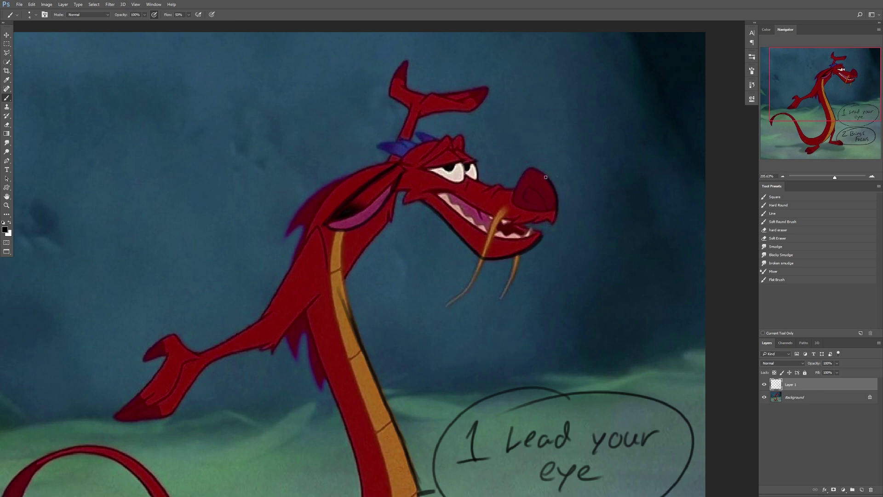
{"action": "mouse_move", "coordinate": [561, 221]}
{"action": "left_mouse_down"}
{"action": "mouse_move", "coordinate": [565, 202]}
{"action": "mouse_move", "coordinate": [520, 168]}
{"action": "mouse_move", "coordinate": [488, 179]}
{"action": "mouse_move", "coordinate": [464, 128]}
{"action": "mouse_move", "coordinate": [413, 128]}
{"action": "left_mouse_up"}
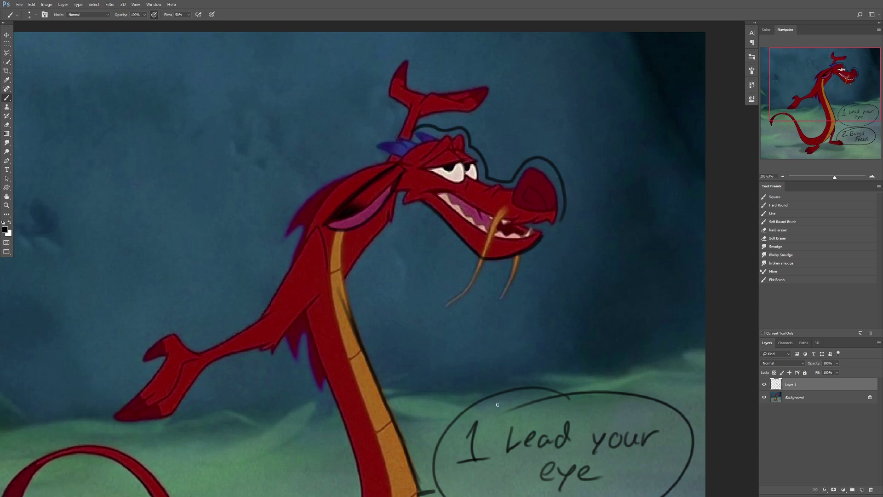
Draw an angular line of two nearly straight segments beneath the dragon's jaw, replacing the rounded attempt.
{"action": "mouse_move", "coordinate": [414, 211]}
{"action": "left_mouse_down"}
{"action": "mouse_move", "coordinate": [455, 263]}
{"action": "mouse_move", "coordinate": [553, 253]}
{"action": "left_mouse_up"}
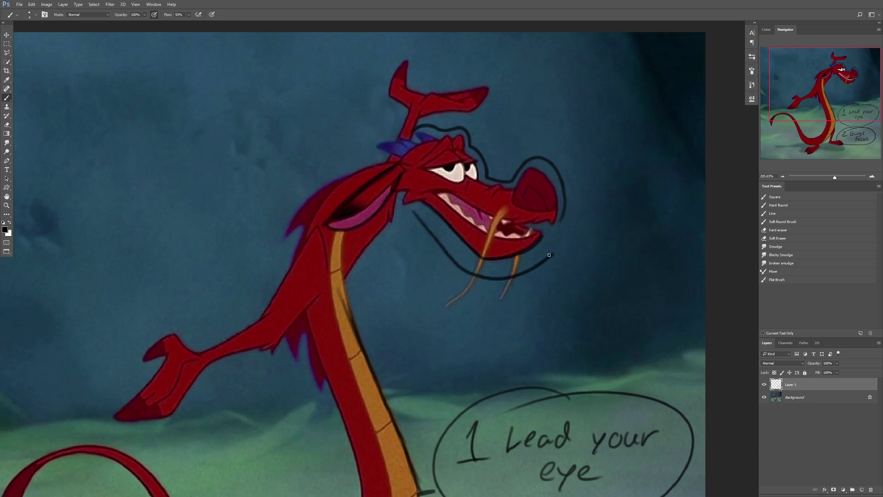
{"action": "key", "text": "ctrl+z"}
{"action": "mouse_move", "coordinate": [419, 222]}
{"action": "left_mouse_down"}
{"action": "mouse_move", "coordinate": [473, 281]}
{"action": "mouse_move", "coordinate": [554, 263]}
{"action": "left_mouse_up"}
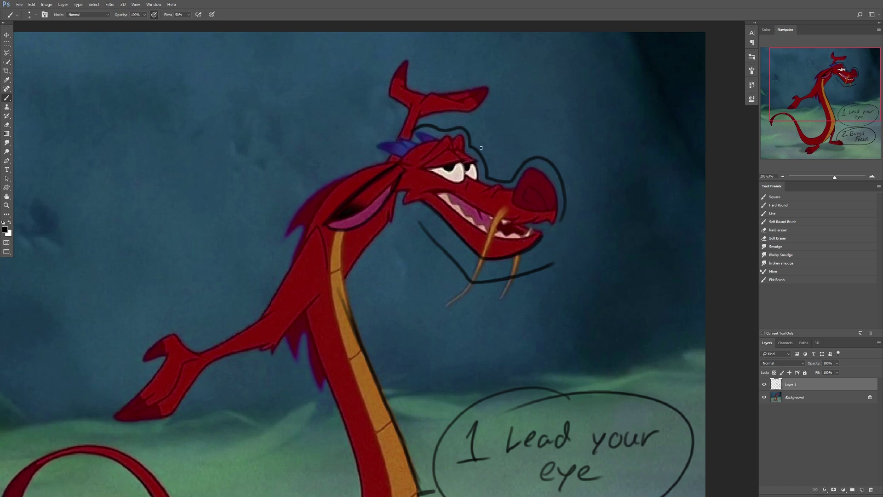
{"action": "left_click_drag", "start_coordinate": [534, 337], "coordinate": [485, 253], "text": "ctrl"}
{"action": "left_click_drag", "start_coordinate": [484, 266], "coordinate": [506, 277], "text": "ctrl"}
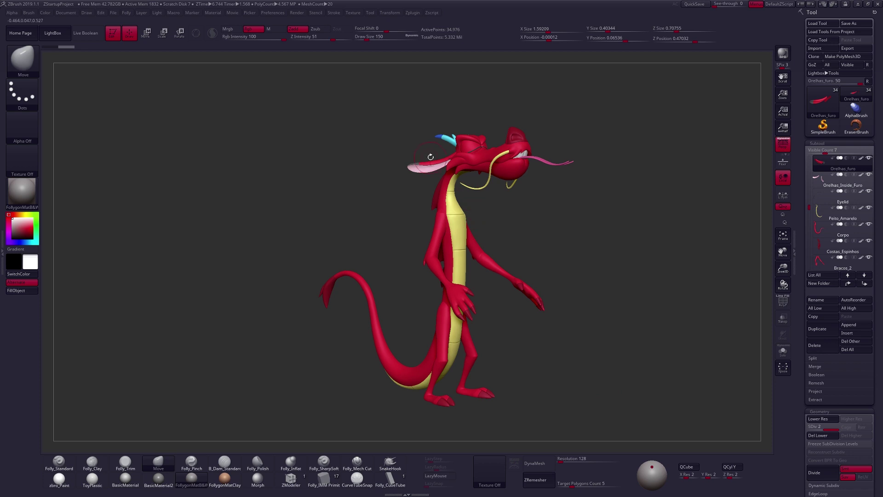
Frame the 3D dragon's head, set Draw Size to 104 and turn on the wireframe display for the ears.
{"action": "mouse_move", "coordinate": [431, 157]}
{"action": "right_mouse_down", "text": "ctrl"}
{"action": "mouse_move", "coordinate": [417, 169]}
{"action": "mouse_move", "coordinate": [426, 204]}
{"action": "mouse_move", "coordinate": [471, 210]}
{"action": "right_mouse_up", "text": "ctrl"}
{"action": "key", "text": "space"}
{"action": "left_click_drag", "start_coordinate": [470, 210], "coordinate": [460, 210]}
{"action": "mouse_move", "coordinate": [437, 207]}
{"action": "right_mouse_down"}
{"action": "mouse_move", "coordinate": [513, 207]}
{"action": "mouse_move", "coordinate": [435, 205]}
{"action": "mouse_move", "coordinate": [494, 221]}
{"action": "right_mouse_up"}
{"action": "key", "text": "shift+f"}
{"action": "key", "text": "shift+f"}
{"action": "key", "text": "shift+f"}
{"action": "key", "text": "shift+s"}
{"action": "key", "text": "shift+s"}
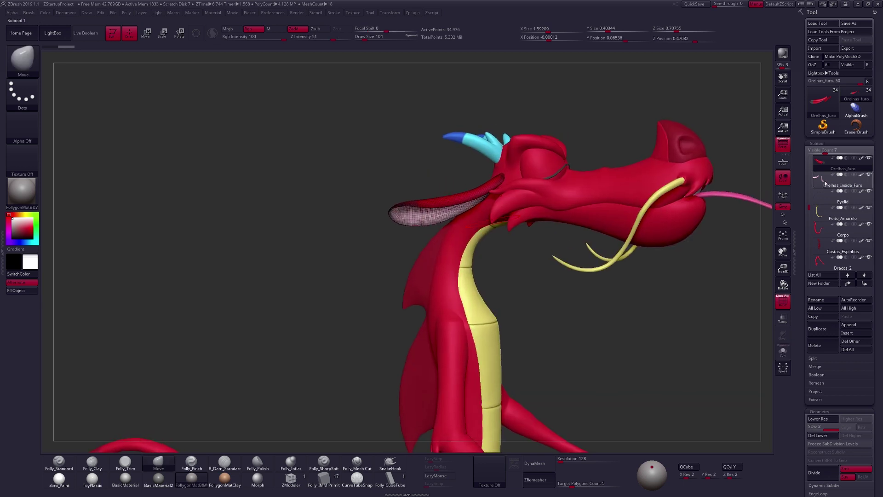
Select the Orelhas_furo ear subtool, frame the ear in side view and set Draw Size to 81.
{"action": "left_click", "coordinate": [825, 184]}
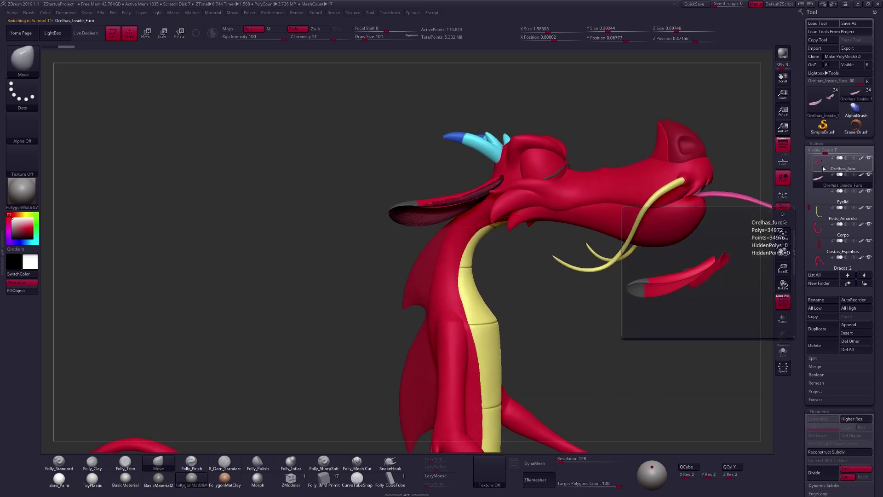
{"action": "left_click", "coordinate": [824, 169]}
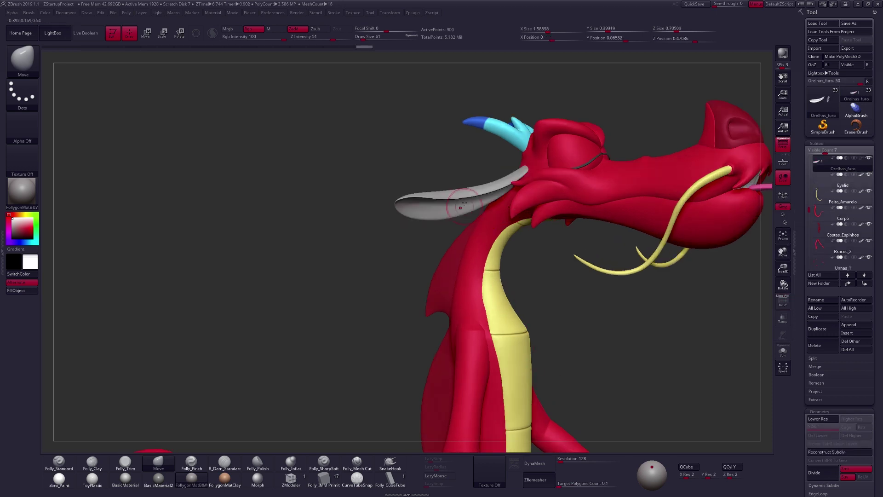
{"action": "right_click_drag", "start_coordinate": [454, 203], "coordinate": [476, 196], "text": "ctrl"}
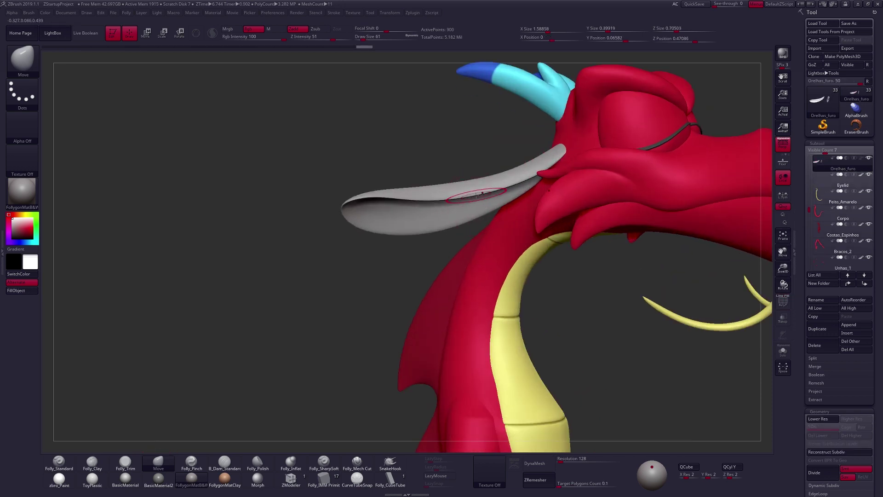
{"action": "key", "text": "space"}
{"action": "left_click_drag", "start_coordinate": [476, 195], "coordinate": [478, 196]}
{"action": "right_click_drag", "start_coordinate": [526, 163], "coordinate": [528, 198], "text": "alt"}
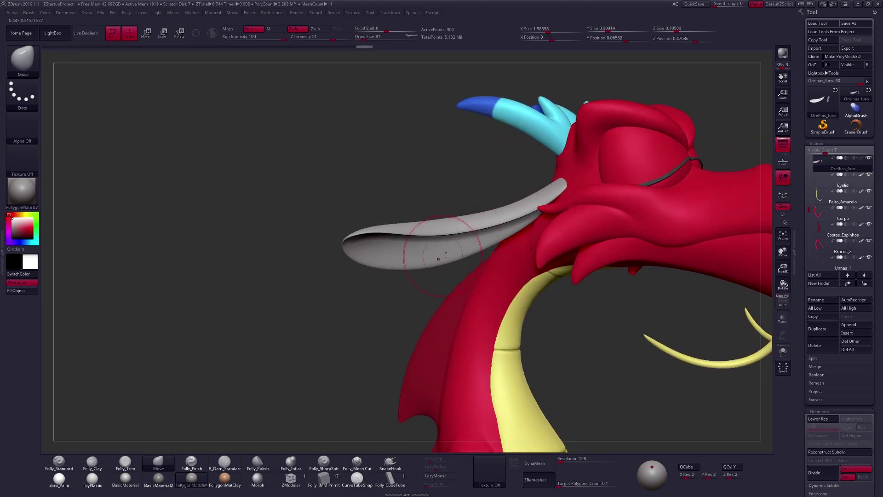
{"action": "right_click_drag", "start_coordinate": [446, 254], "coordinate": [533, 206]}
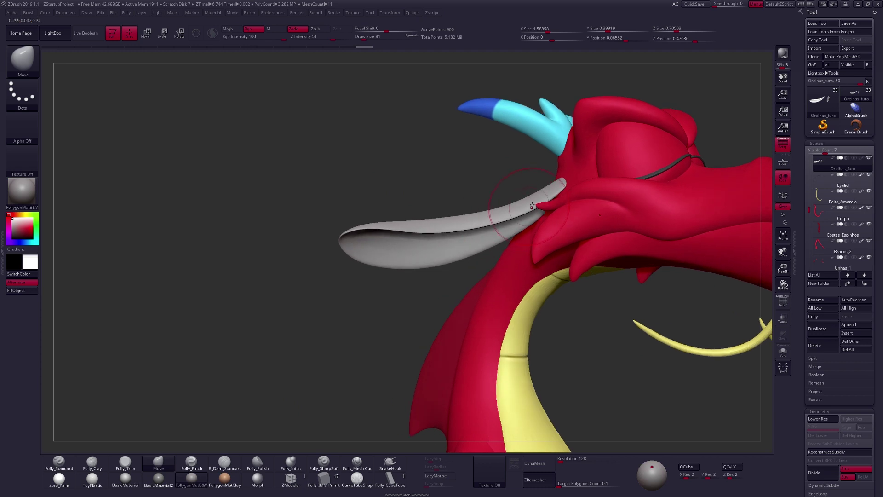
{"action": "right_click_drag", "start_coordinate": [450, 304], "coordinate": [467, 258], "text": "alt"}
Drop the ear to its lowest subdivision level, check its wireframe and set the Move brush's Draw Size to 96.
{"action": "key", "text": "shift+d"}
{"action": "key", "text": "space"}
{"action": "key", "text": "shift+f"}
{"action": "key", "text": "space"}
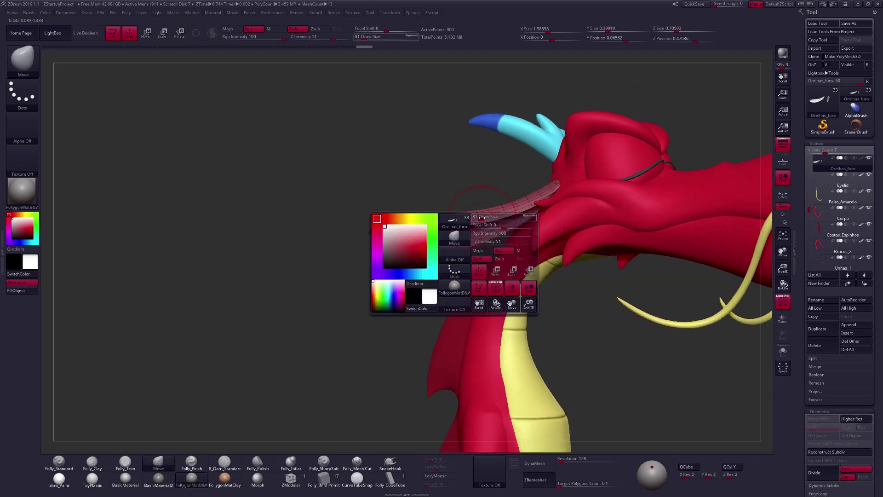
{"action": "left_click_drag", "start_coordinate": [485, 218], "coordinate": [484, 218]}
{"action": "key", "text": "shift+f"}
{"action": "key", "text": "bracketright"}
{"action": "key", "text": "bracketright"}
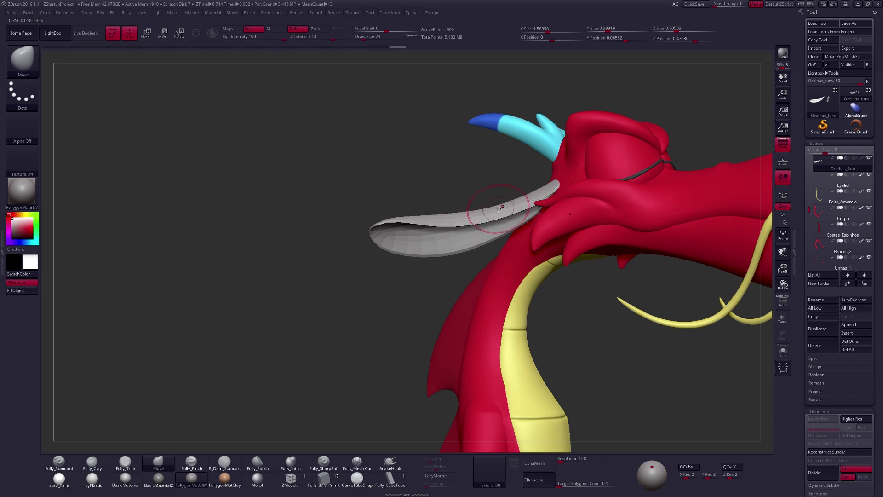
{"action": "key", "text": "ctrl+z"}
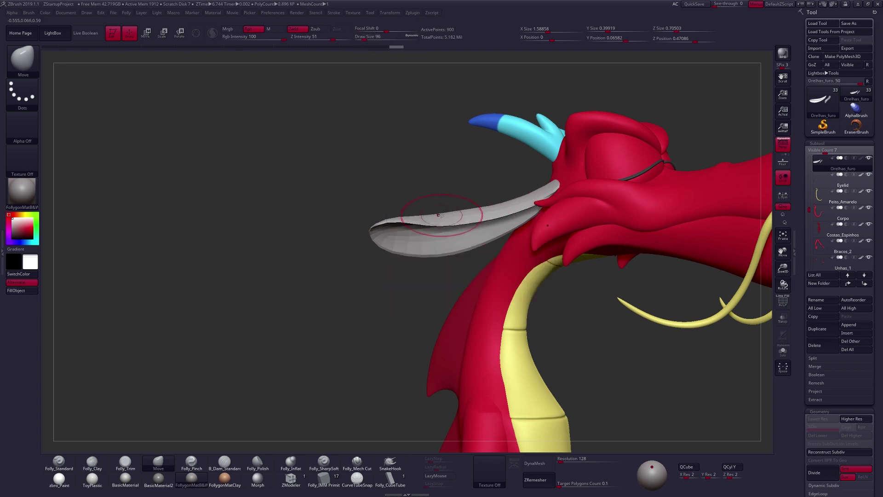
{"action": "key", "text": "ctrl+shift+z"}
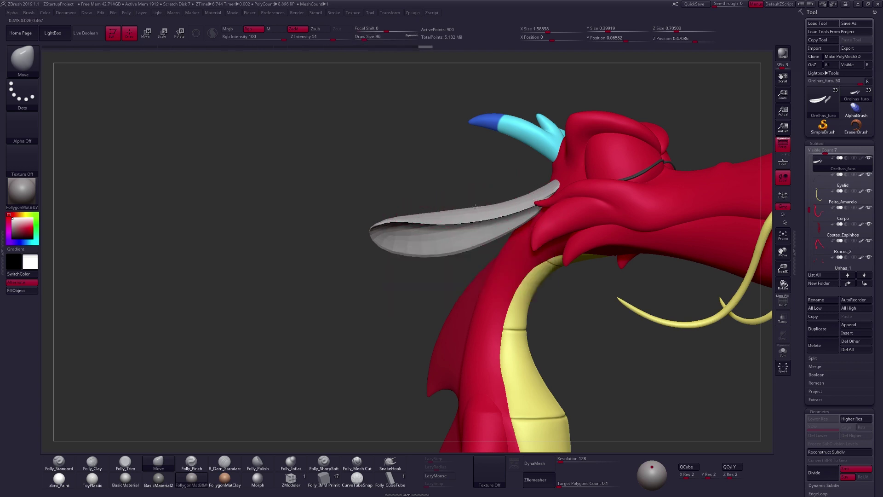
Straighten the ear's upper edge between the tip and the head with Move brush strokes.
{"action": "left_click_drag", "start_coordinate": [476, 206], "coordinate": [518, 197]}
{"action": "key", "text": "s"}
{"action": "right_click_drag", "start_coordinate": [524, 198], "coordinate": [515, 199]}
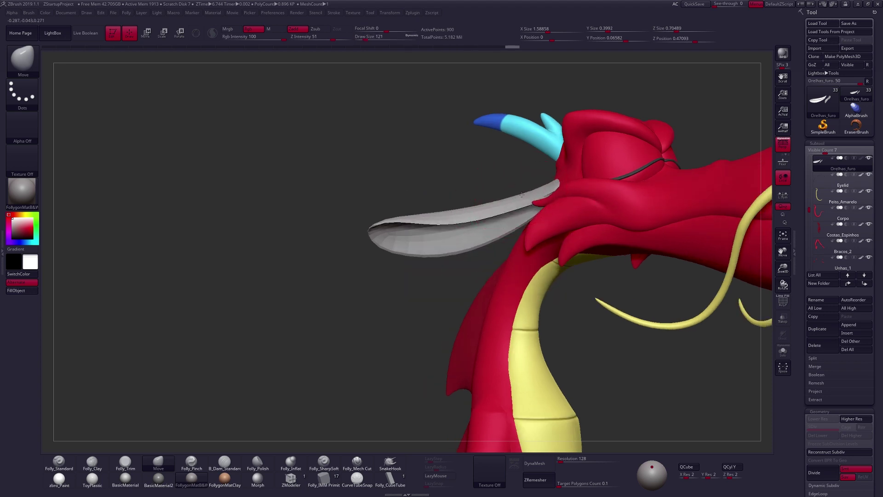
{"action": "key", "text": "ctrl+shift+z"}
{"action": "left_click_drag", "start_coordinate": [508, 198], "coordinate": [501, 199]}
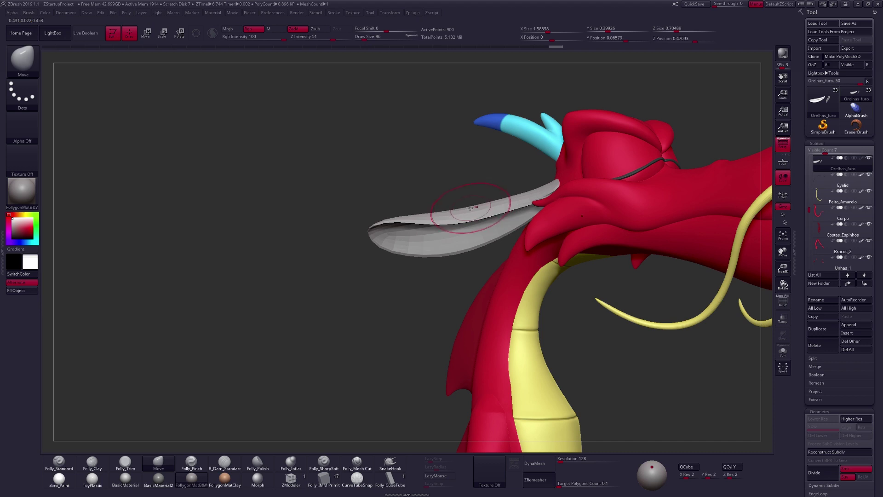
{"action": "key", "text": "ctrl+shift+z"}
{"action": "key", "text": "ctrl+shift+z"}
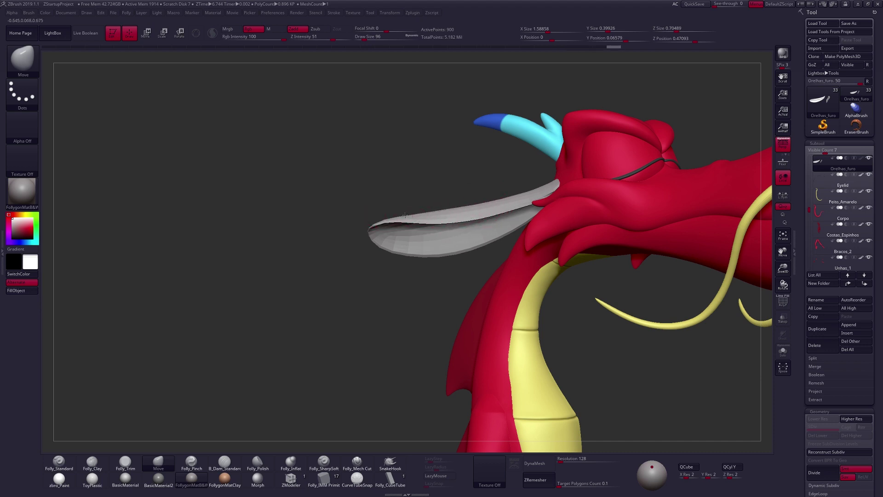
{"action": "key", "text": "ctrl+shift+z"}
{"action": "key", "text": "ctrl+shift+z"}
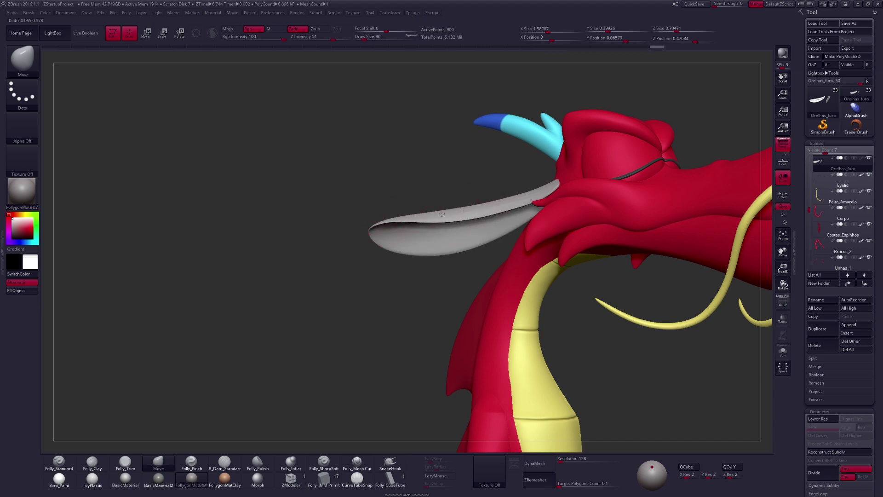
Refine the base and inner fold of the ear at the higher subdivision level, using Draw Sizes 104 and 121.
{"action": "key", "text": "ctrl+shift+z"}
{"action": "key", "text": "space"}
{"action": "left_click_drag", "start_coordinate": [486, 205], "coordinate": [488, 205]}
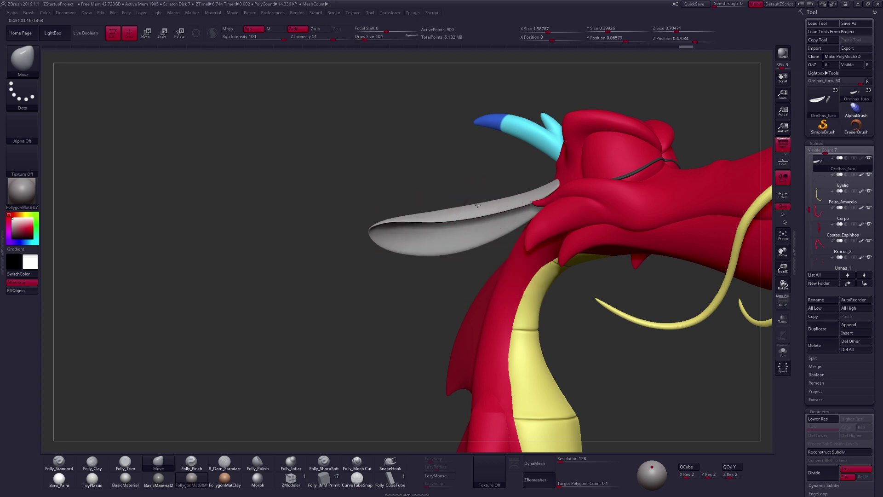
{"action": "key", "text": "ctrl+shift+z"}
{"action": "key", "text": "ctrl+shift+z"}
{"action": "key", "text": "space"}
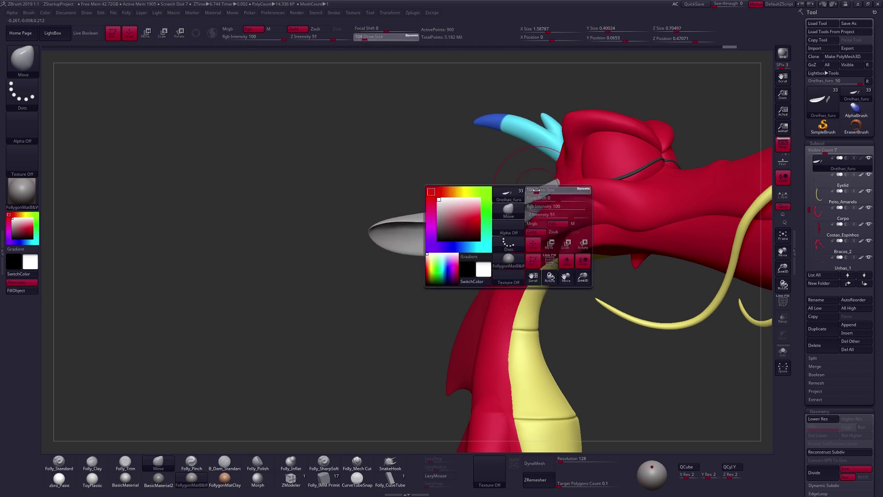
{"action": "key", "text": "ctrl+shift+z"}
{"action": "left_click_drag", "start_coordinate": [411, 230], "coordinate": [422, 218]}
{"action": "key", "text": "space"}
{"action": "left_click_drag", "start_coordinate": [537, 189], "coordinate": [538, 186]}
{"action": "right_click_drag", "start_coordinate": [538, 186], "coordinate": [547, 190]}
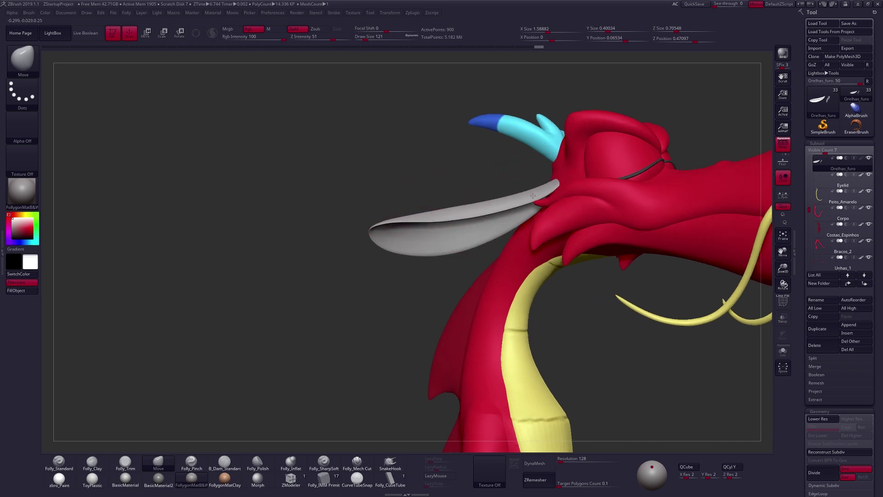
Isolate the ears, set Draw Size to 81 and hide the far ear so only the near one remains with the dragon.
{"action": "key", "text": "alt+s"}
{"action": "key", "text": "space"}
{"action": "left_click_drag", "start_coordinate": [518, 212], "coordinate": [516, 212]}
{"action": "right_click_drag", "start_coordinate": [524, 215], "coordinate": [513, 219]}
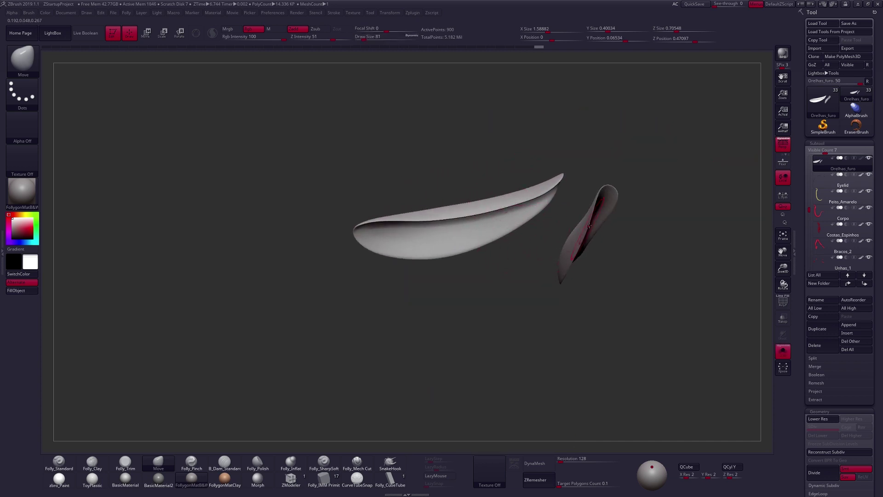
{"action": "key", "text": "shift+d"}
{"action": "left_click_drag", "start_coordinate": [603, 166], "coordinate": [581, 287], "text": "ctrl+alt+shift"}
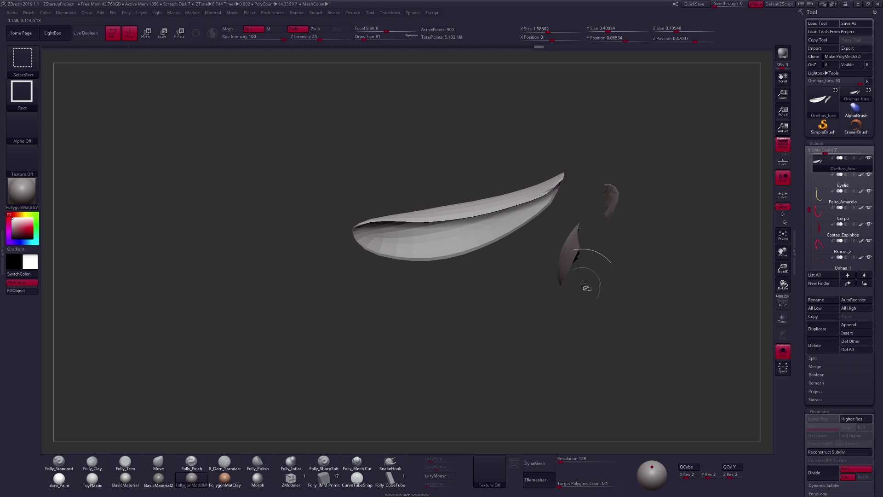
{"action": "right_click_drag", "start_coordinate": [583, 283], "coordinate": [584, 266]}
{"action": "left_click_drag", "start_coordinate": [674, 151], "coordinate": [586, 315], "text": "ctrl+alt+shift"}
{"action": "key", "text": "d"}
{"action": "key", "text": "alt+s"}
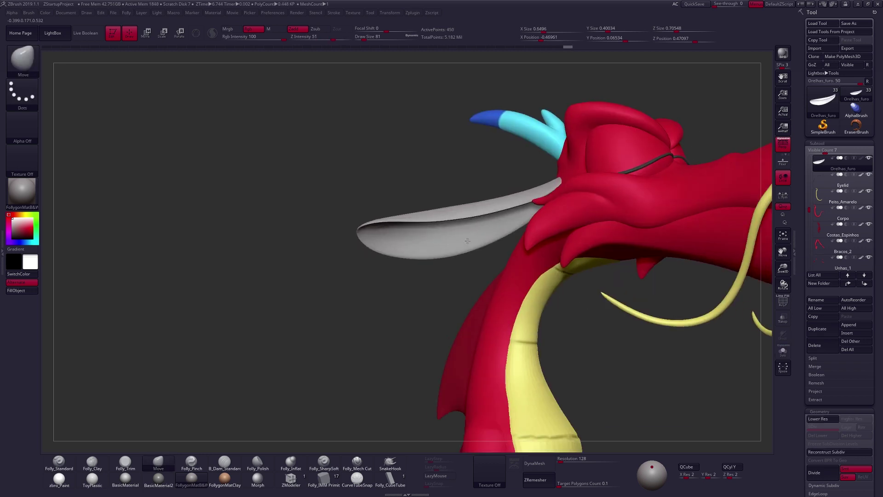
Adjust the near ear's upper edge with the Move brush, comparing the shape alone and against the head.
{"action": "right_click_drag", "start_coordinate": [468, 241], "coordinate": [460, 229]}
{"action": "key", "text": "alt+s"}
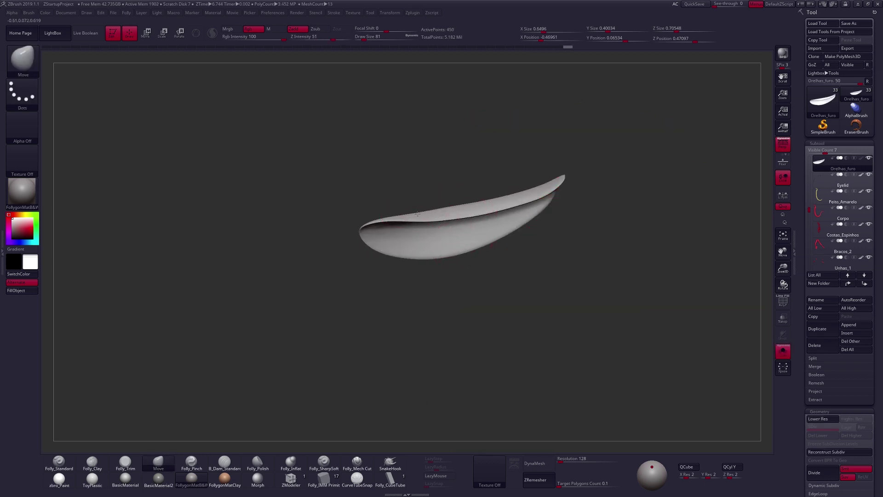
{"action": "key", "text": "s"}
{"action": "left_click_drag", "start_coordinate": [434, 211], "coordinate": [438, 208]}
{"action": "key", "text": "alt+s"}
{"action": "mouse_move", "coordinate": [437, 215]}
{"action": "right_mouse_down"}
{"action": "mouse_move", "coordinate": [467, 218]}
{"action": "mouse_move", "coordinate": [494, 272]}
{"action": "right_mouse_up"}
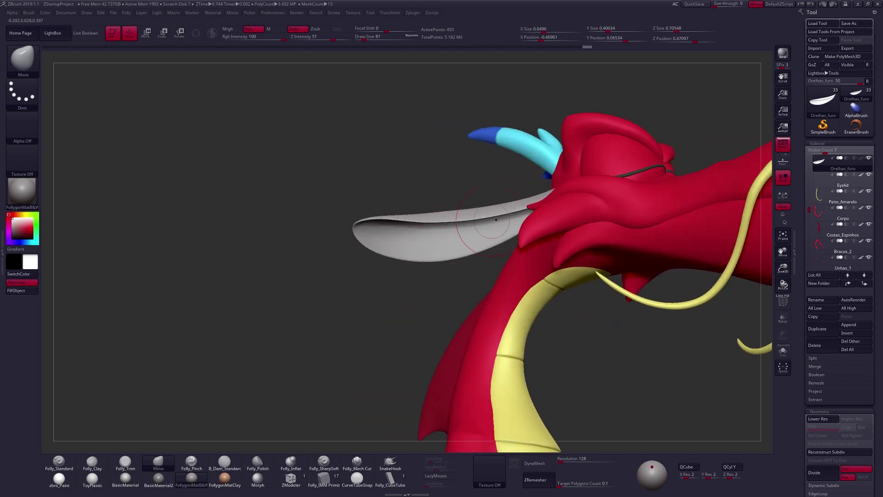
{"action": "key", "text": "alt+s"}
{"action": "key", "text": "alt+s"}
{"action": "right_click_drag", "start_coordinate": [453, 252], "coordinate": [481, 253]}
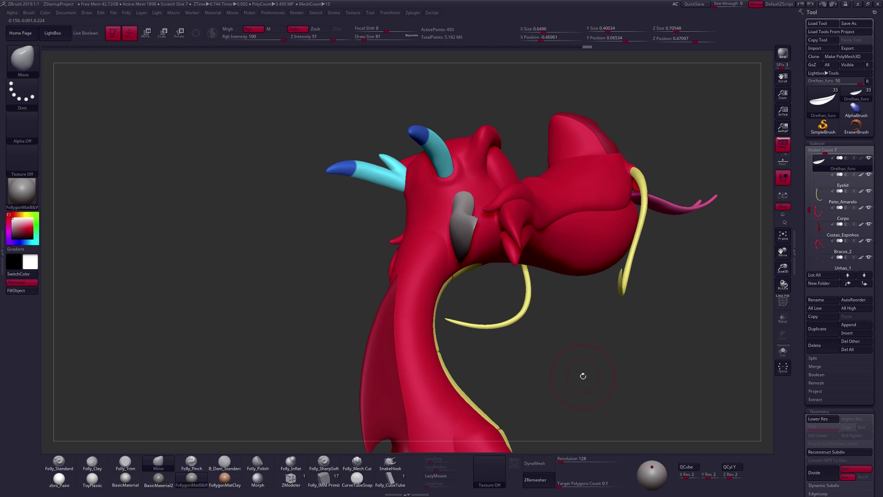
Reshape the ear's edge-on profile from behind the head with the Move brush at Draw Size 170.
{"action": "mouse_move", "coordinate": [593, 366]}
{"action": "right_mouse_down", "text": "ctrl"}
{"action": "mouse_move", "coordinate": [591, 378]}
{"action": "mouse_move", "coordinate": [595, 366]}
{"action": "right_mouse_up", "text": "ctrl"}
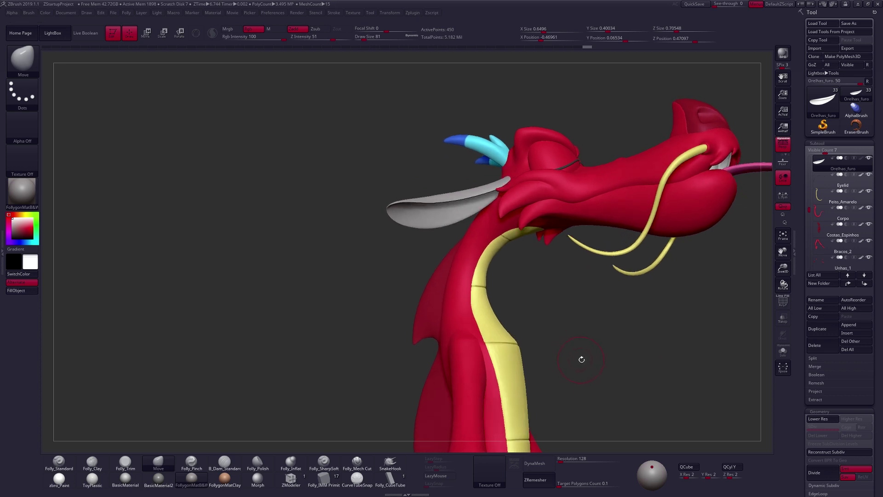
{"action": "right_click_drag", "start_coordinate": [581, 359], "coordinate": [602, 351]}
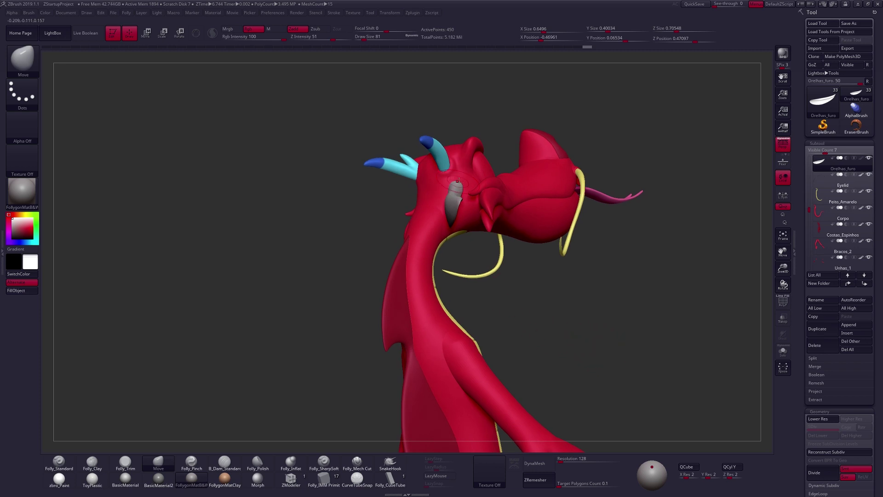
{"action": "mouse_move", "coordinate": [466, 208]}
{"action": "right_mouse_down"}
{"action": "mouse_move", "coordinate": [479, 225]}
{"action": "mouse_move", "coordinate": [460, 303]}
{"action": "right_mouse_up"}
{"action": "key", "text": "space"}
{"action": "mouse_move", "coordinate": [438, 244]}
{"action": "left_mouse_down"}
{"action": "mouse_move", "coordinate": [460, 243]}
{"action": "mouse_move", "coordinate": [448, 235]}
{"action": "mouse_move", "coordinate": [444, 276]}
{"action": "left_mouse_up"}
{"action": "key", "text": "space"}
{"action": "key", "text": "space"}
{"action": "right_click_drag", "start_coordinate": [442, 253], "coordinate": [444, 231], "text": "ctrl"}
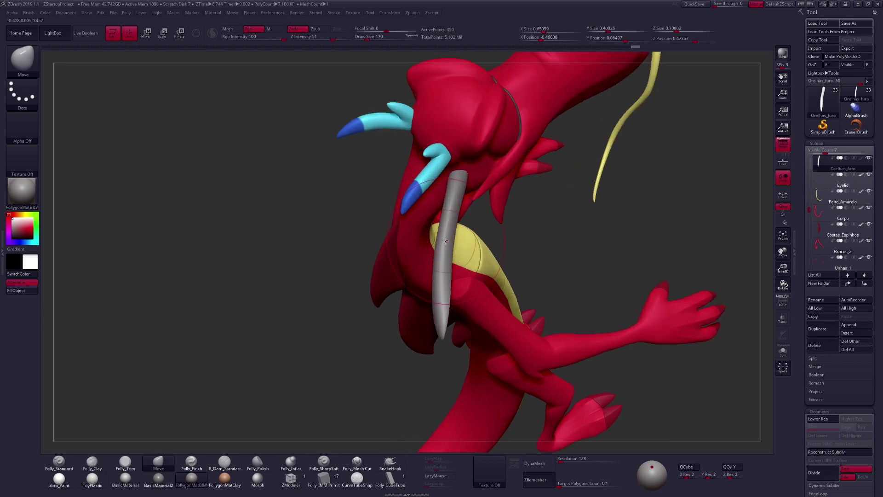
Isolate the ear, drop it to the lowest subdivision level and turn on its wireframe.
{"action": "key", "text": "alt+s"}
{"action": "key", "text": "shift+d"}
{"action": "key", "text": "shift+f"}
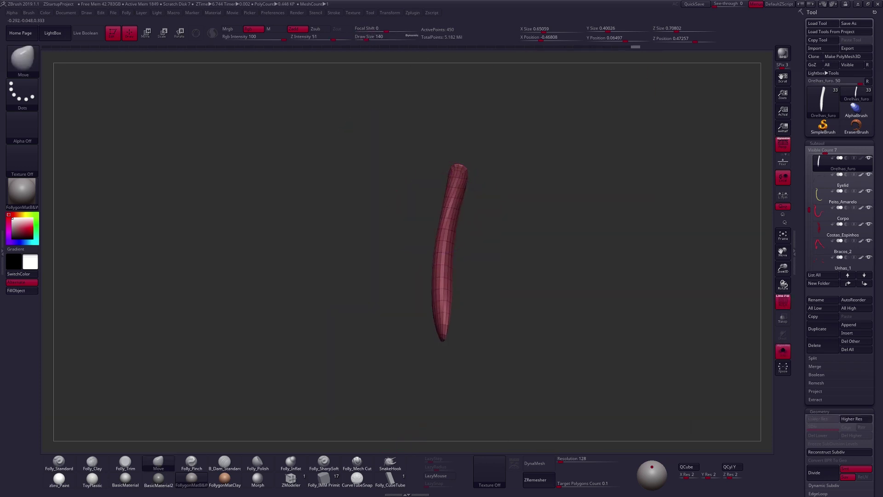
{"action": "key", "text": "ctrl"}
{"action": "mouse_move", "coordinate": [443, 254]}
{"action": "left_mouse_down", "text": "ctrl"}
{"action": "mouse_move", "coordinate": [447, 363]}
{"action": "mouse_move", "coordinate": [444, 161]}
{"action": "mouse_move", "coordinate": [443, 256]}
{"action": "left_mouse_up", "text": "ctrl"}
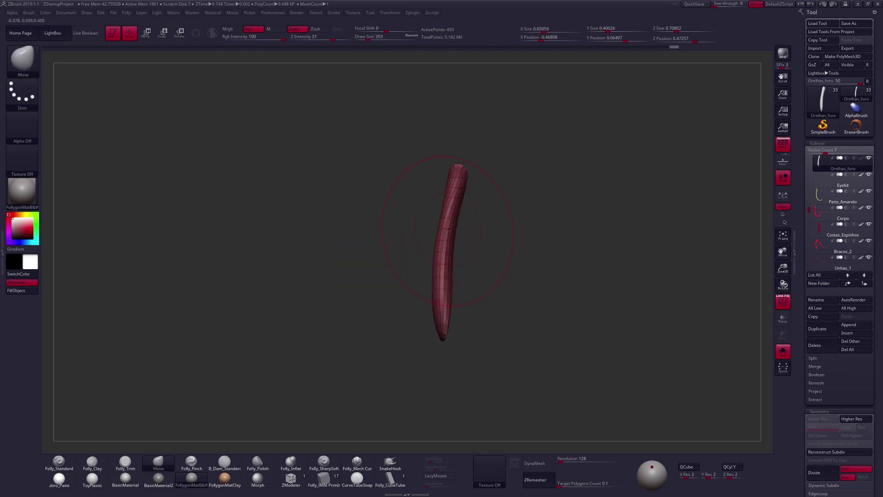
Show the whole dragon and refine the ear's edge-on bend with Move strokes at Draw Size 160.
{"action": "key", "text": "alt+s"}
{"action": "left_click_drag", "start_coordinate": [443, 220], "coordinate": [445, 203]}
{"action": "key", "text": "space"}
{"action": "left_click", "coordinate": [443, 239]}
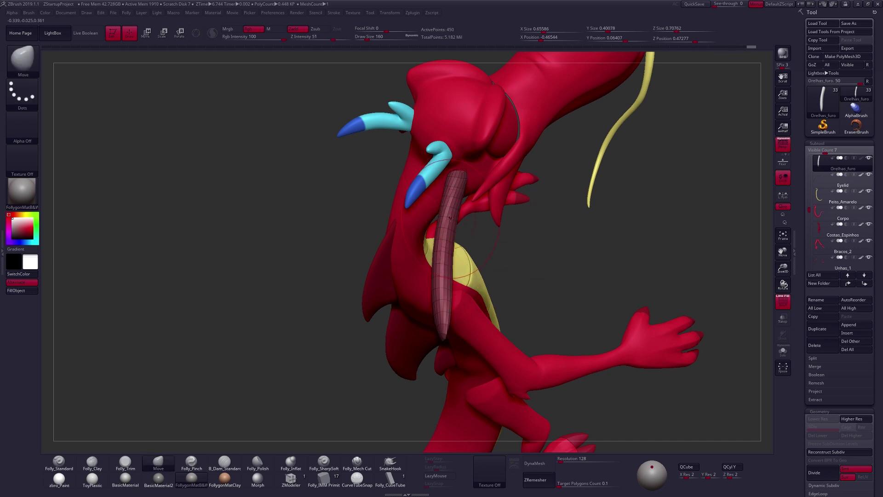
{"action": "left_click_drag", "start_coordinate": [451, 218], "coordinate": [448, 218]}
{"action": "left_click_drag", "start_coordinate": [444, 254], "coordinate": [442, 254]}
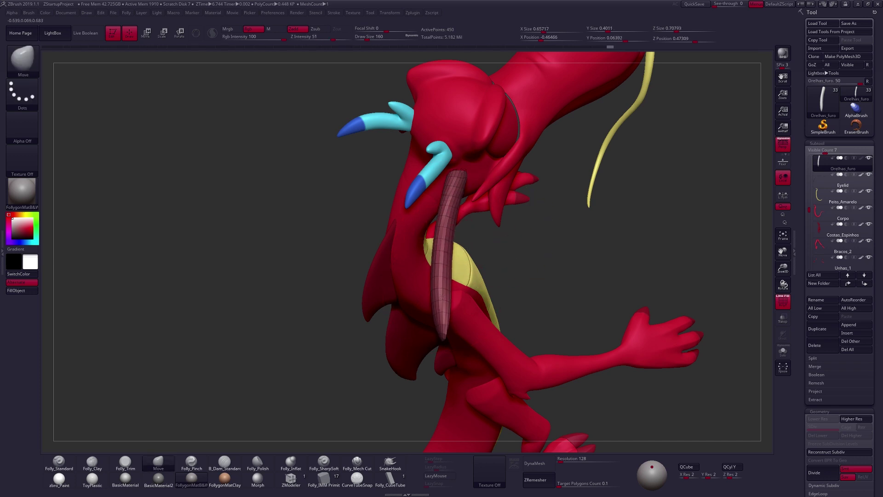
{"action": "key", "text": "space"}
{"action": "left_click_drag", "start_coordinate": [442, 297], "coordinate": [459, 269]}
{"action": "key", "text": "space"}
{"action": "left_click_drag", "start_coordinate": [455, 225], "coordinate": [452, 225]}
Isolate the ear, mask part of it with MaskLasso and adjust its lower half with the Move brush.
{"action": "key", "text": "shift+s"}
{"action": "left_click", "coordinate": [464, 155], "text": "ctrl"}
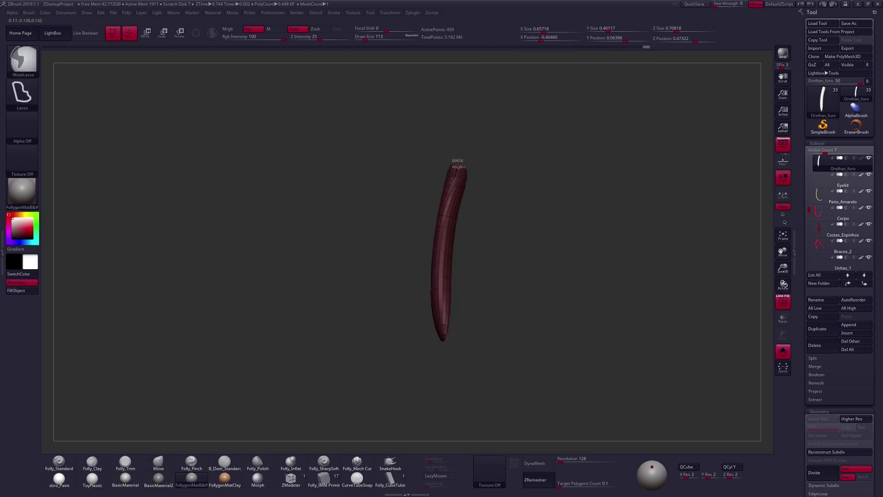
{"action": "mouse_move", "coordinate": [454, 182]}
{"action": "left_mouse_down", "text": "ctrl+alt"}
{"action": "mouse_move", "coordinate": [443, 336]}
{"action": "mouse_move", "coordinate": [502, 276]}
{"action": "left_mouse_up", "text": "ctrl+alt"}
{"action": "mouse_move", "coordinate": [616, 197]}
{"action": "left_mouse_down", "text": "ctrl"}
{"action": "mouse_move", "coordinate": [480, 243]}
{"action": "mouse_move", "coordinate": [456, 243]}
{"action": "mouse_move", "coordinate": [460, 223]}
{"action": "left_mouse_up", "text": "ctrl"}
{"action": "left_click", "coordinate": [448, 262], "text": "ctrl"}
{"action": "left_click", "coordinate": [467, 262], "text": "ctrl"}
{"action": "left_click_drag", "start_coordinate": [452, 262], "coordinate": [448, 305]}
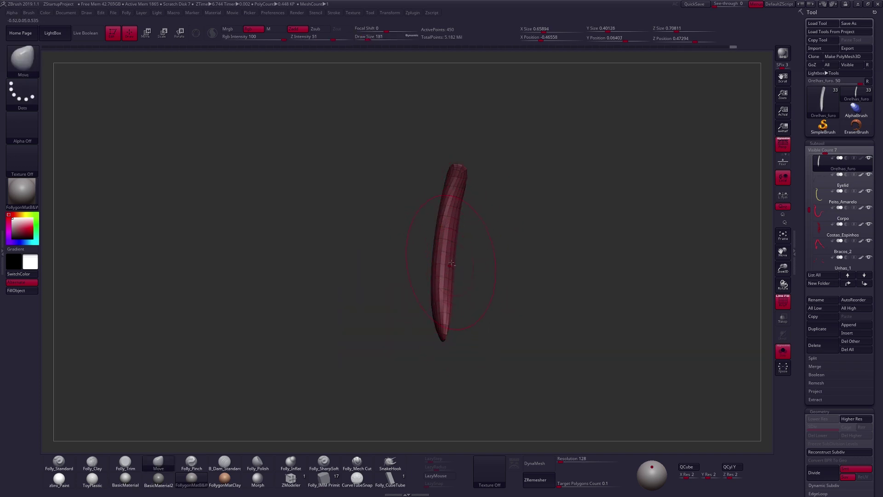
Straighten the ear's long sides in edge-on view with Move strokes at Draw Sizes 181 and 150, then hide the wireframe.
{"action": "left_click_drag", "start_coordinate": [451, 263], "coordinate": [457, 254]}
{"action": "left_click_drag", "start_coordinate": [458, 218], "coordinate": [461, 218]}
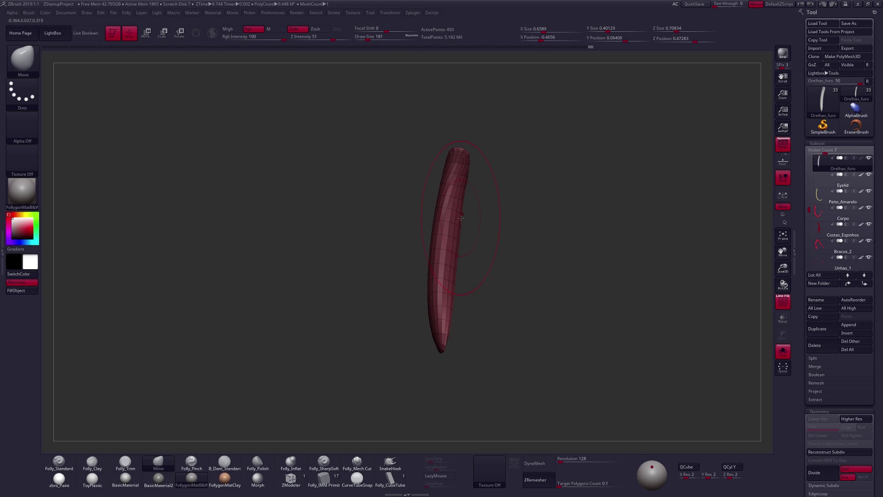
{"action": "left_click_drag", "start_coordinate": [452, 276], "coordinate": [451, 309]}
{"action": "key", "text": "s"}
{"action": "left_click_drag", "start_coordinate": [459, 250], "coordinate": [457, 227]}
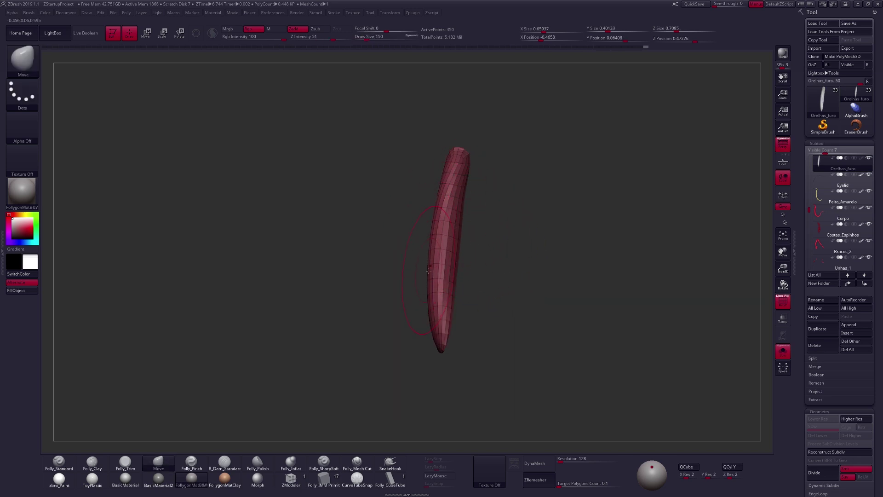
{"action": "mouse_move", "coordinate": [493, 245]}
{"action": "left_mouse_down"}
{"action": "mouse_move", "coordinate": [495, 193]}
{"action": "mouse_move", "coordinate": [473, 227]}
{"action": "mouse_move", "coordinate": [419, 251]}
{"action": "mouse_move", "coordinate": [479, 245]}
{"action": "left_mouse_up"}
{"action": "key", "text": "shift+s"}
{"action": "key", "text": "shift+f"}
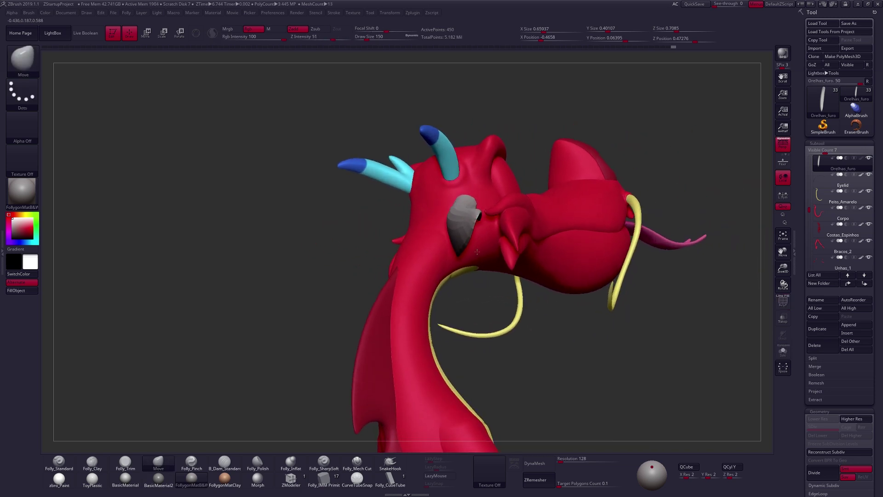
Isolate the ear, work its surface with the Folly_Clay brush, raise its subdivision level and show the whole dragon again.
{"action": "right_click_drag", "start_coordinate": [477, 252], "coordinate": [421, 299]}
{"action": "mouse_move", "coordinate": [467, 214]}
{"action": "right_mouse_down"}
{"action": "mouse_move", "coordinate": [437, 230]}
{"action": "mouse_move", "coordinate": [499, 230]}
{"action": "mouse_move", "coordinate": [517, 266]}
{"action": "mouse_move", "coordinate": [474, 276]}
{"action": "right_mouse_up"}
{"action": "key", "text": "alt+s"}
{"action": "key", "text": "2"}
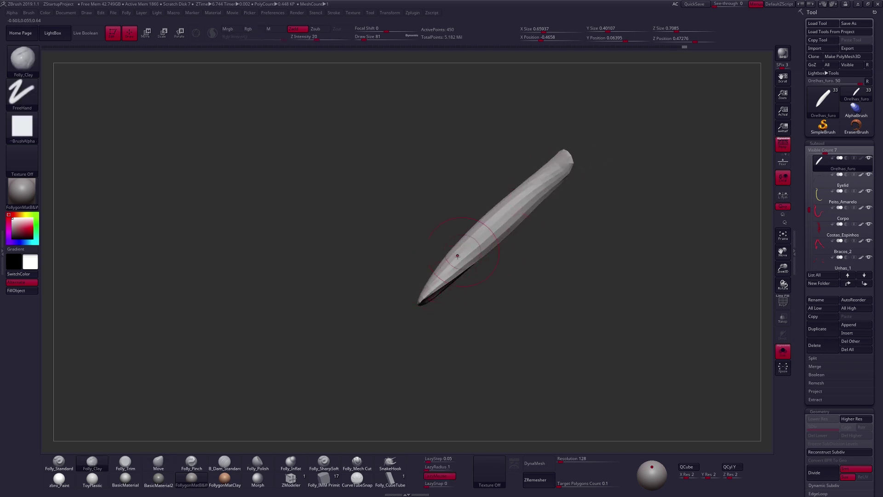
{"action": "key", "text": "d"}
{"action": "mouse_move", "coordinate": [434, 296]}
{"action": "right_mouse_down"}
{"action": "mouse_move", "coordinate": [457, 291]}
{"action": "mouse_move", "coordinate": [466, 269]}
{"action": "mouse_move", "coordinate": [520, 254]}
{"action": "mouse_move", "coordinate": [534, 262]}
{"action": "mouse_move", "coordinate": [508, 246]}
{"action": "right_mouse_up"}
{"action": "key", "text": "alt+s"}
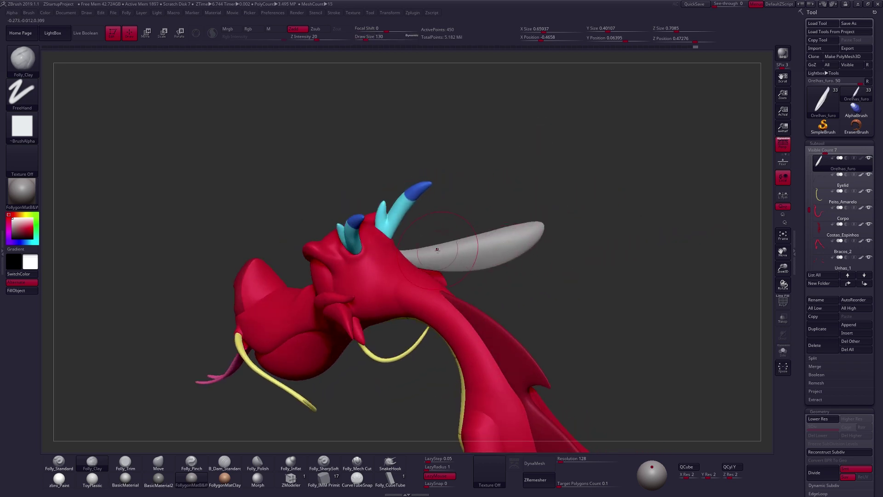
Refine the ear's silhouette against the whole dragon with Move strokes at Draw Sizes 121 and 81.
{"action": "key", "text": "b"}
{"action": "key", "text": "m"}
{"action": "key", "text": "v"}
{"action": "key", "text": "space"}
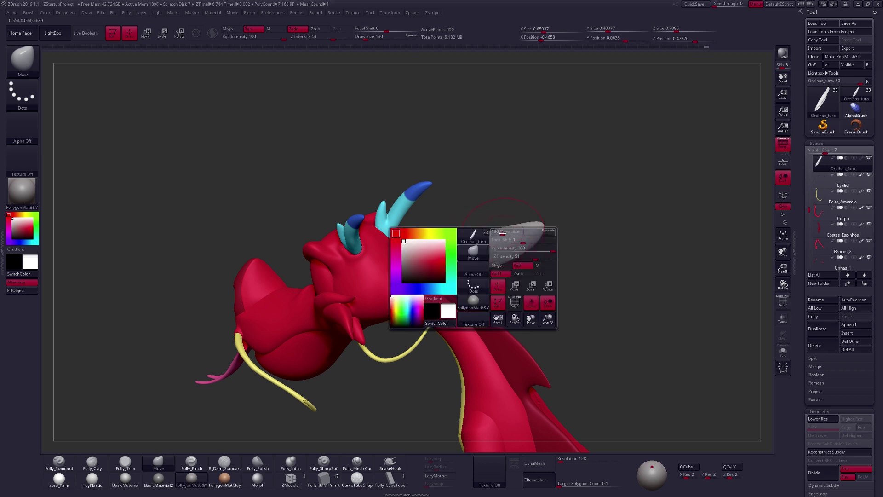
{"action": "left_click", "coordinate": [504, 256]}
{"action": "left_click_drag", "start_coordinate": [503, 226], "coordinate": [504, 229]}
{"action": "right_click_drag", "start_coordinate": [503, 237], "coordinate": [549, 335]}
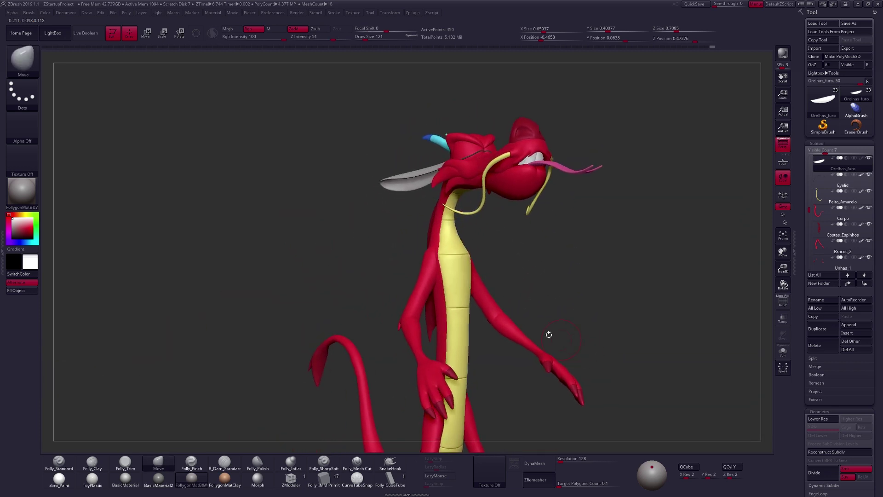
{"action": "right_click_drag", "start_coordinate": [503, 293], "coordinate": [535, 338]}
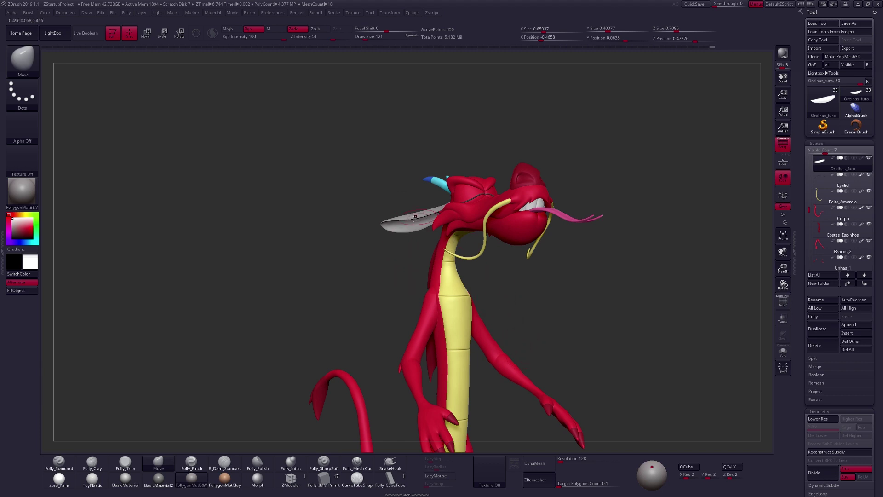
{"action": "mouse_move", "coordinate": [422, 224]}
{"action": "right_mouse_down"}
{"action": "mouse_move", "coordinate": [395, 229]}
{"action": "mouse_move", "coordinate": [445, 251]}
{"action": "mouse_move", "coordinate": [448, 271]}
{"action": "right_mouse_up"}
{"action": "key", "text": "space"}
{"action": "left_click_drag", "start_coordinate": [454, 263], "coordinate": [446, 263]}
{"action": "mouse_move", "coordinate": [446, 260]}
{"action": "right_mouse_down"}
{"action": "mouse_move", "coordinate": [478, 220]}
{"action": "mouse_move", "coordinate": [488, 235]}
{"action": "right_mouse_up"}
Isolate the ear at its lowest subdivision level, mask its upper side with MaskLasso and soften the mask.
{"action": "key", "text": "alt+s"}
{"action": "key", "text": "shift+d"}
{"action": "mouse_move", "coordinate": [539, 195]}
{"action": "left_mouse_down", "text": "ctrl"}
{"action": "mouse_move", "coordinate": [392, 246]}
{"action": "mouse_move", "coordinate": [315, 225]}
{"action": "mouse_move", "coordinate": [555, 179]}
{"action": "left_mouse_up", "text": "ctrl"}
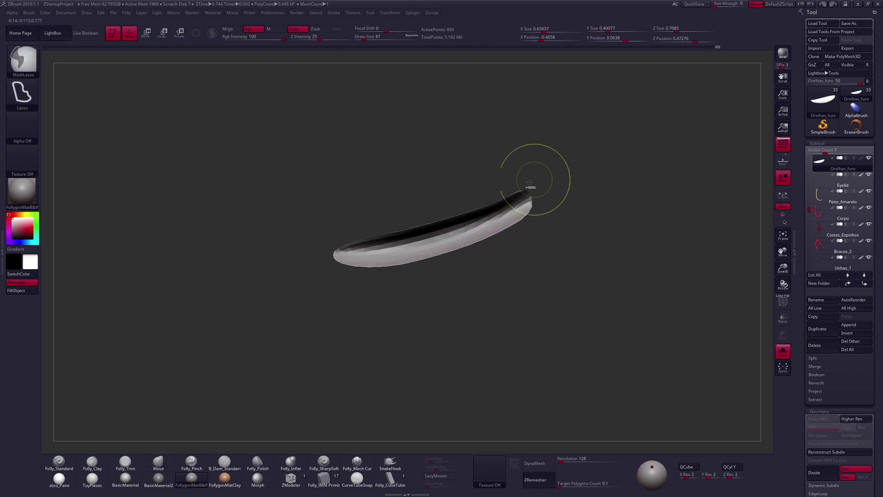
{"action": "left_click", "coordinate": [548, 198], "text": "ctrl"}
{"action": "left_click", "coordinate": [517, 209], "text": "ctrl"}
{"action": "left_click", "coordinate": [545, 205], "text": "ctrl"}
{"action": "left_click", "coordinate": [528, 209], "text": "ctrl"}
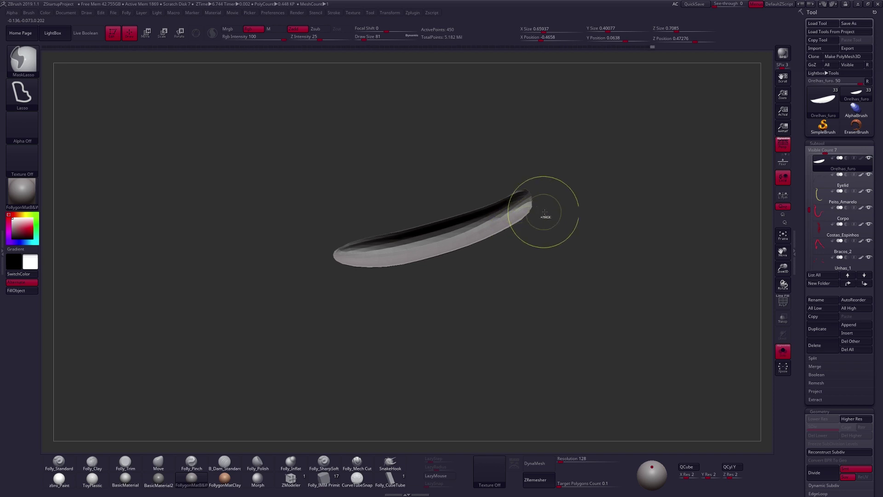
{"action": "left_click", "coordinate": [545, 212], "text": "ctrl"}
Adjust the ear's unmasked edge with the Move brush, set the Draw Size to 161 and show the whole dragon.
{"action": "mouse_move", "coordinate": [502, 215]}
{"action": "right_mouse_down"}
{"action": "mouse_move", "coordinate": [515, 270]}
{"action": "mouse_move", "coordinate": [471, 207]}
{"action": "right_mouse_up"}
{"action": "key", "text": "space"}
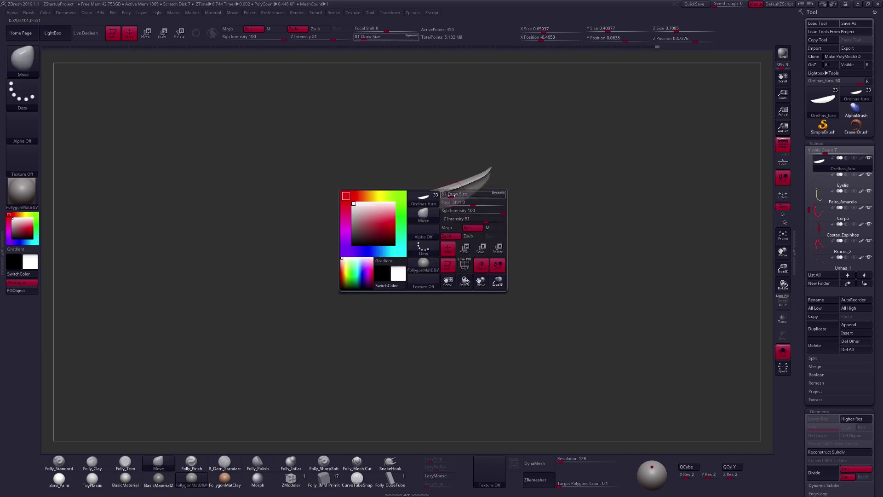
{"action": "left_click_drag", "start_coordinate": [465, 197], "coordinate": [440, 195]}
{"action": "key", "text": "alt+s"}
{"action": "right_click_drag", "start_coordinate": [441, 205], "coordinate": [537, 273]}
{"action": "right_click_drag", "start_coordinate": [603, 361], "coordinate": [543, 354]}
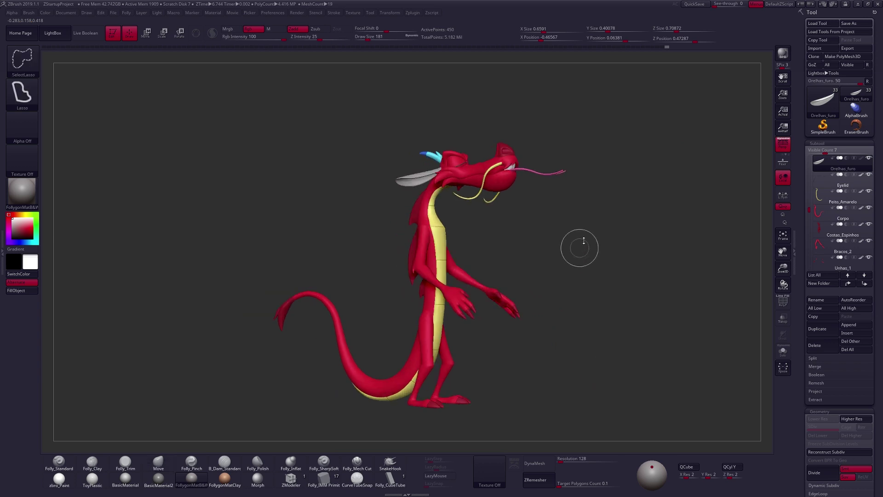
Make the arms subtool Bracos_2 active, drop it to subdivision level 1 and isolate it in front view.
{"action": "key", "text": "ctrl+f"}
{"action": "left_click", "coordinate": [574, 313]}
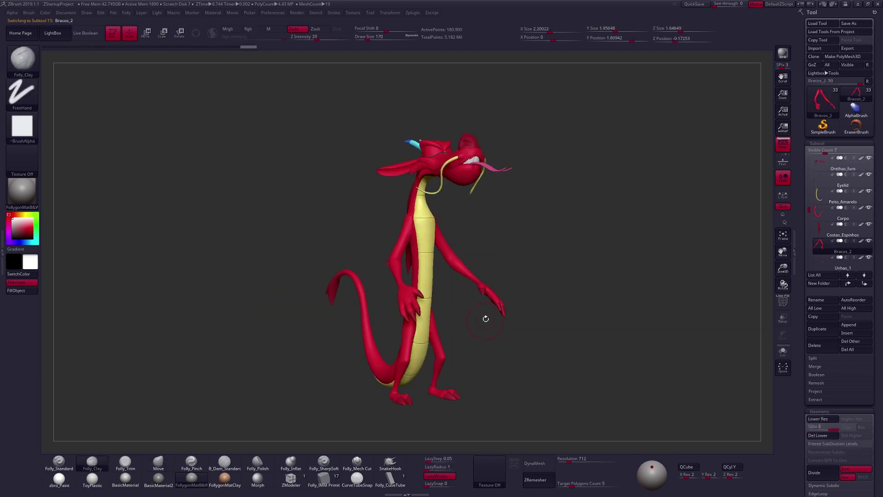
{"action": "mouse_move", "coordinate": [486, 319]}
{"action": "right_mouse_down"}
{"action": "mouse_move", "coordinate": [479, 281]}
{"action": "mouse_move", "coordinate": [470, 317]}
{"action": "right_mouse_up"}
{"action": "key", "text": "shift+f"}
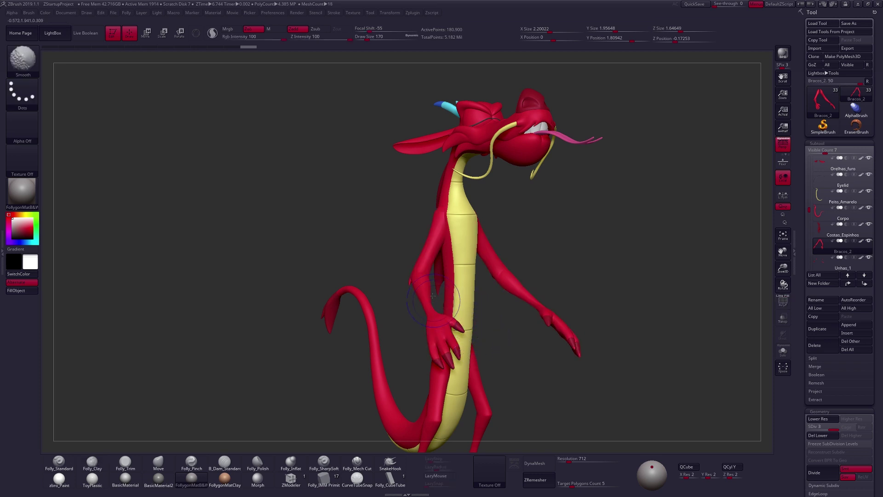
{"action": "key", "text": "shift+d"}
{"action": "key", "text": "shift+d"}
{"action": "right_click_drag", "start_coordinate": [485, 342], "coordinate": [385, 298], "text": "shift"}
{"action": "key", "text": "shift+f"}
{"action": "right_click_drag", "start_coordinate": [575, 352], "coordinate": [586, 304], "text": "alt"}
{"action": "key", "text": "alt+s"}
{"action": "right_click_drag", "start_coordinate": [431, 210], "coordinate": [453, 280], "text": "ctrl"}
{"action": "key", "text": "shift+f"}
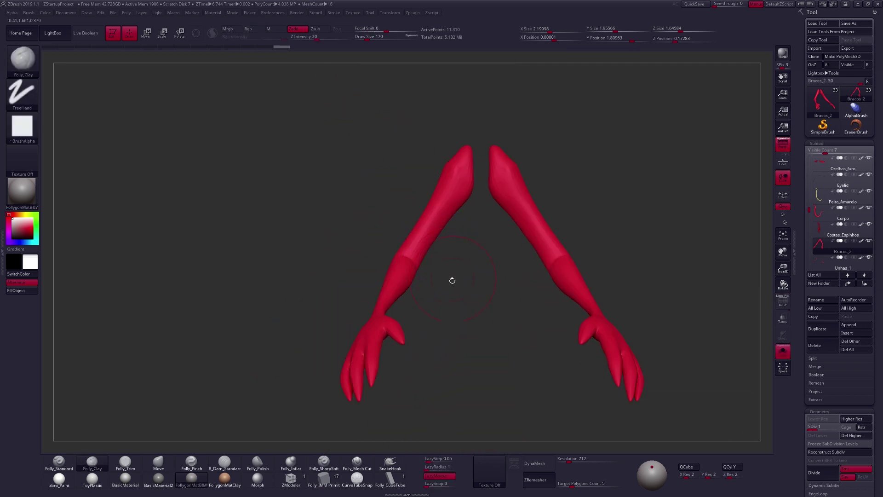
Turn off the arms' polypaint and display them as a black silhouette at their highest subdivision level.
{"action": "left_click", "coordinate": [861, 242]}
{"action": "right_click_drag", "start_coordinate": [629, 282], "coordinate": [605, 274], "text": "alt"}
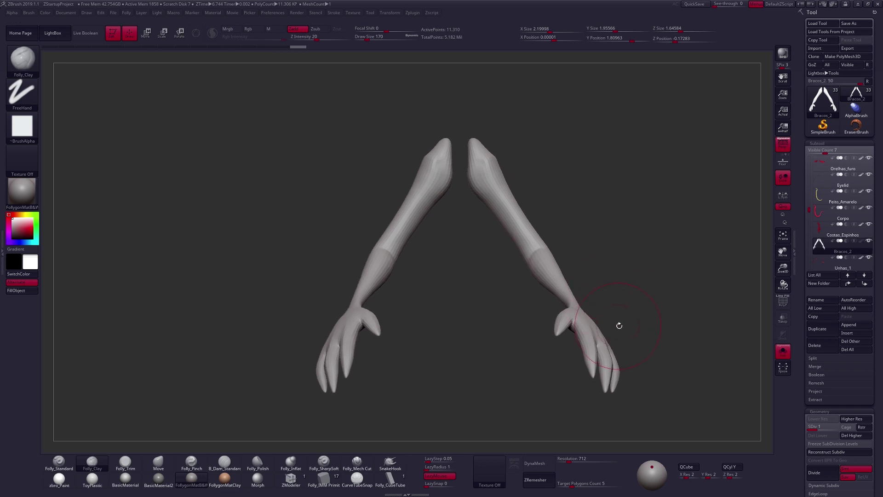
{"action": "key", "text": "v"}
{"action": "key", "text": "d"}
{"action": "key", "text": "d"}
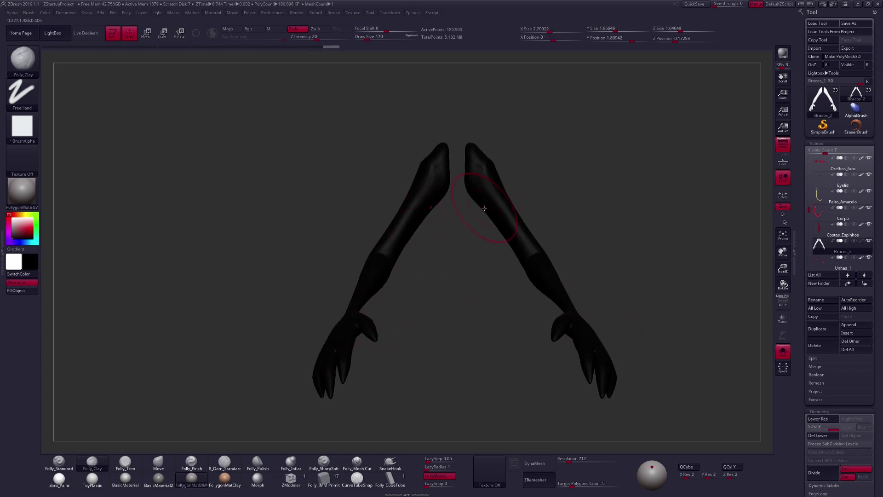
Compare the upper arm's outer and inner contours with straight Transpose lines drawn along them.
{"action": "right_click_drag", "start_coordinate": [430, 215], "coordinate": [399, 261], "text": "ctrl"}
{"action": "key", "text": "space"}
{"action": "left_click_drag", "start_coordinate": [426, 224], "coordinate": [422, 224]}
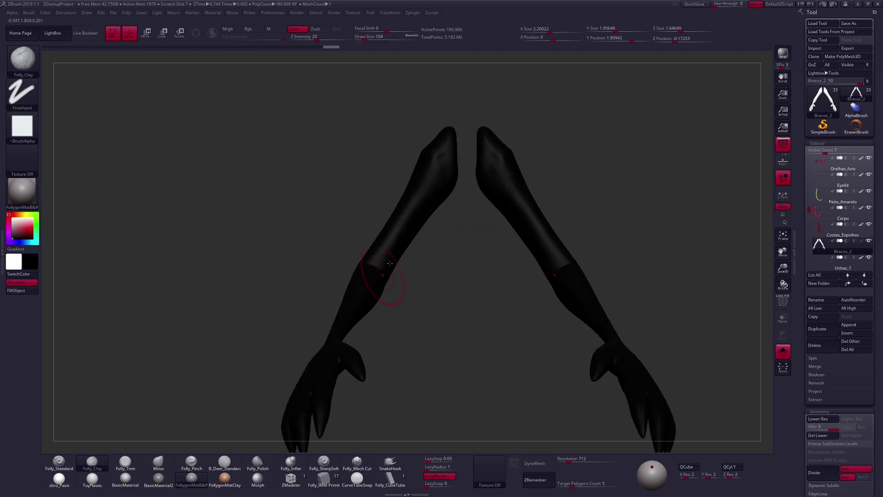
{"action": "left_click_drag", "start_coordinate": [457, 189], "coordinate": [434, 211], "text": "ctrl"}
{"action": "mouse_move", "coordinate": [400, 256]}
{"action": "left_mouse_down", "text": "ctrl"}
{"action": "mouse_move", "coordinate": [388, 301]}
{"action": "mouse_move", "coordinate": [397, 293]}
{"action": "left_mouse_up", "text": "ctrl"}
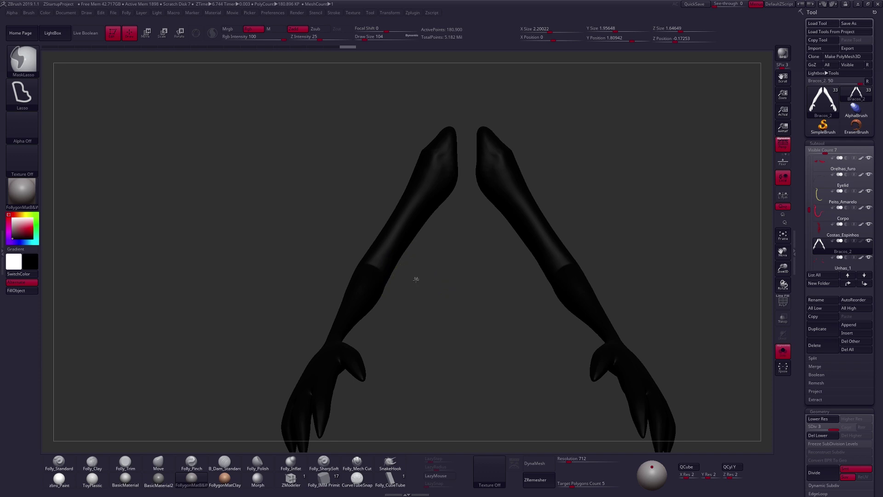
{"action": "key", "text": "w"}
{"action": "left_click_drag", "start_coordinate": [447, 128], "coordinate": [359, 270]}
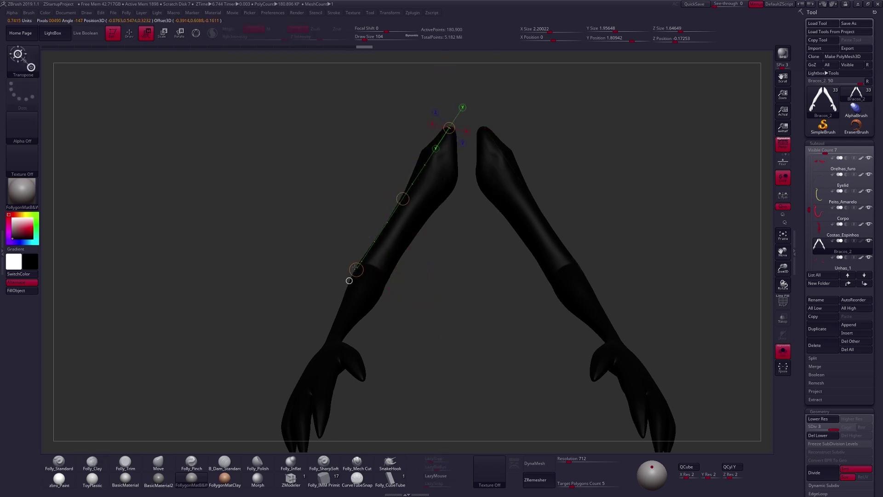
{"action": "left_click_drag", "start_coordinate": [455, 183], "coordinate": [369, 307]}
{"action": "mouse_move", "coordinate": [435, 141]}
{"action": "left_mouse_down"}
{"action": "mouse_move", "coordinate": [349, 265]}
{"action": "mouse_move", "coordinate": [378, 299]}
{"action": "mouse_move", "coordinate": [356, 272]}
{"action": "left_mouse_up"}
{"action": "key", "text": "q"}
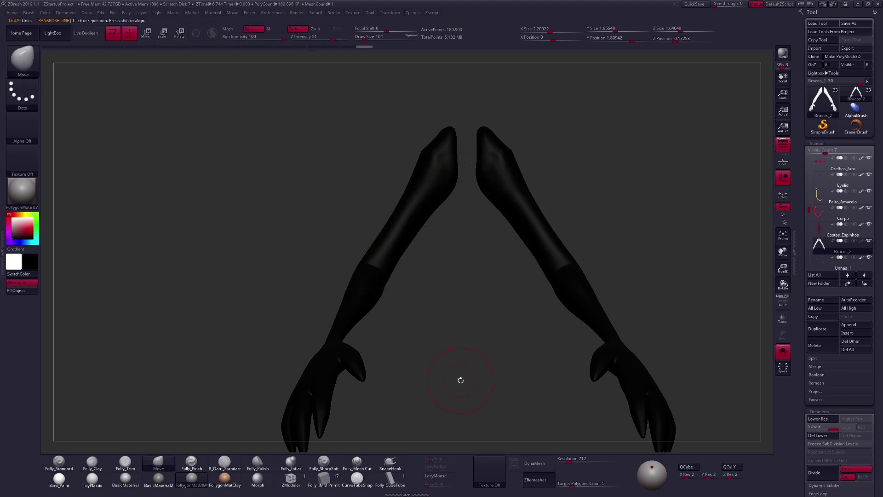
Return the arms to subdivision level 1 and switch the display colour back to white.
{"action": "key", "text": "shift+d"}
{"action": "key", "text": "shift+d"}
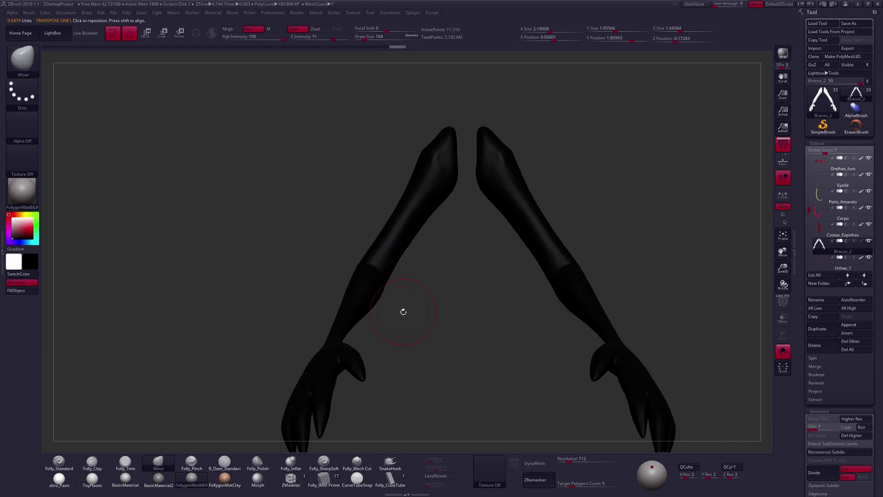
{"action": "left_click", "coordinate": [403, 311], "text": "ctrl"}
{"action": "key", "text": "space"}
{"action": "mouse_move", "coordinate": [392, 241]}
{"action": "right_mouse_down"}
{"action": "mouse_move", "coordinate": [434, 272]}
{"action": "mouse_move", "coordinate": [399, 290]}
{"action": "right_mouse_up"}
{"action": "key", "text": "space"}
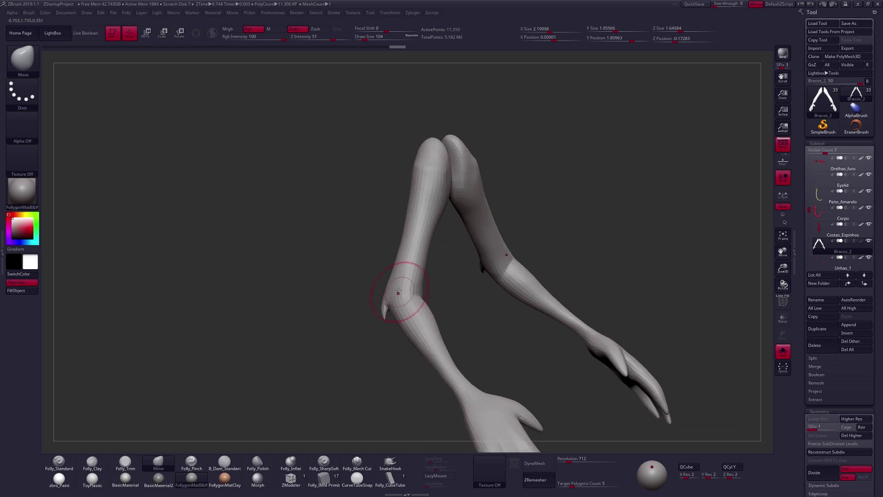
Work the upper arms' volume toward the elbow with Folly_Clay strokes from several angles.
{"action": "right_click_drag", "start_coordinate": [429, 246], "coordinate": [479, 246], "text": "shift"}
{"action": "left_click_drag", "start_coordinate": [450, 183], "coordinate": [367, 302], "text": "ctrl"}
{"action": "mouse_move", "coordinate": [450, 268]}
{"action": "right_mouse_down"}
{"action": "mouse_move", "coordinate": [426, 265]}
{"action": "mouse_move", "coordinate": [414, 275]}
{"action": "mouse_move", "coordinate": [442, 256]}
{"action": "mouse_move", "coordinate": [423, 259]}
{"action": "mouse_move", "coordinate": [448, 181]}
{"action": "mouse_move", "coordinate": [417, 280]}
{"action": "mouse_move", "coordinate": [427, 265]}
{"action": "right_mouse_up"}
{"action": "key", "text": "space"}
{"action": "key", "text": "2"}
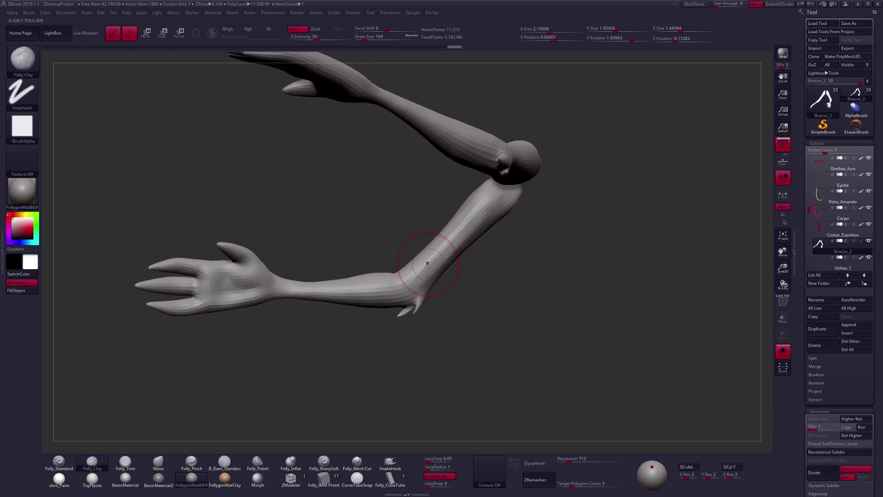
{"action": "mouse_move", "coordinate": [503, 196]}
{"action": "right_mouse_down"}
{"action": "mouse_move", "coordinate": [443, 260]}
{"action": "mouse_move", "coordinate": [461, 254]}
{"action": "right_mouse_up"}
Reshape the inner edge of the upper arms with the Move brush at Draw Size 121 and smooth it.
{"action": "key", "text": "b"}
{"action": "key", "text": "m"}
{"action": "key", "text": "v"}
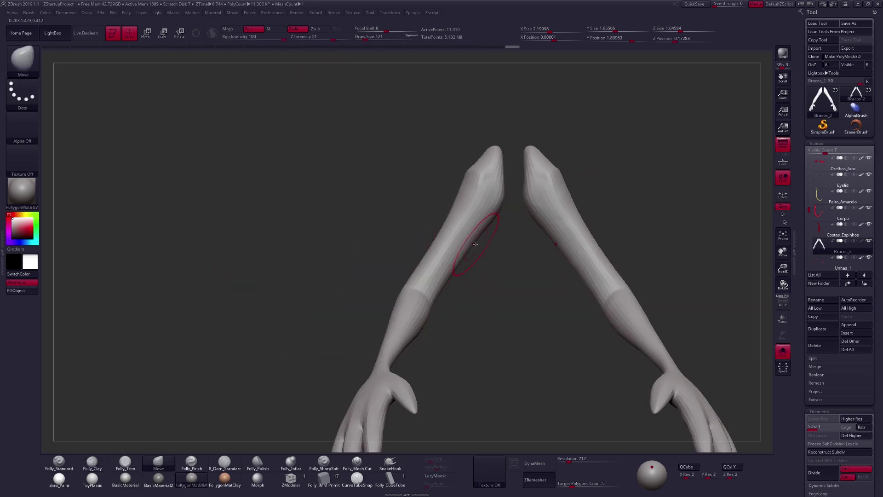
{"action": "left_click_drag", "start_coordinate": [475, 244], "coordinate": [474, 247]}
{"action": "mouse_move", "coordinate": [473, 247]}
{"action": "right_mouse_down"}
{"action": "mouse_move", "coordinate": [434, 287]}
{"action": "mouse_move", "coordinate": [482, 265]}
{"action": "mouse_move", "coordinate": [481, 255]}
{"action": "right_mouse_up"}
{"action": "key", "text": "b"}
{"action": "key", "text": "c"}
{"action": "key", "text": "l"}
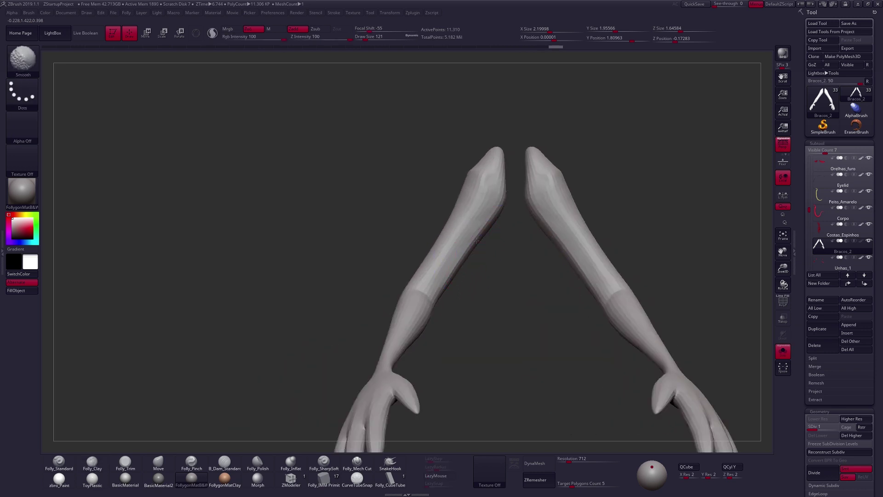
Bend the upper arms into a clearer curve between shoulder and elbow with Move strokes up to Draw Size 130.
{"action": "key", "text": "b"}
{"action": "key", "text": "m"}
{"action": "key", "text": "v"}
{"action": "key", "text": "space"}
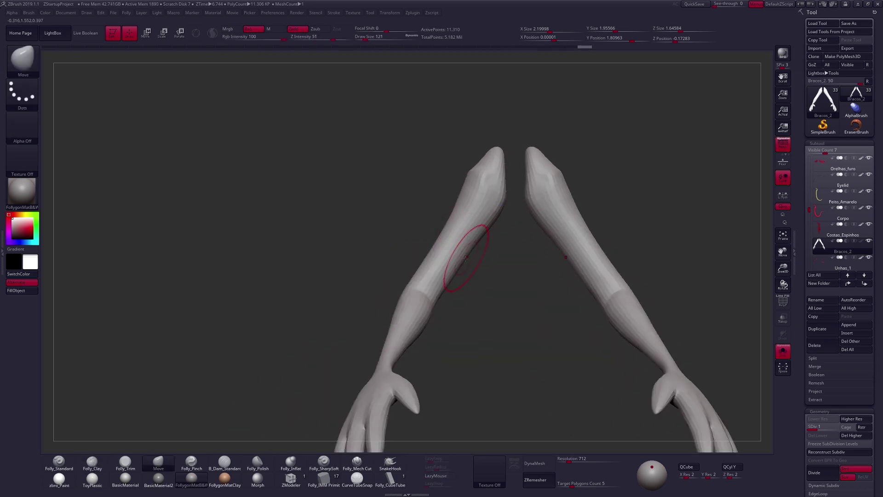
{"action": "key", "text": "space"}
{"action": "mouse_move", "coordinate": [452, 241]}
{"action": "left_mouse_down"}
{"action": "mouse_move", "coordinate": [443, 240]}
{"action": "mouse_move", "coordinate": [454, 266]}
{"action": "mouse_move", "coordinate": [425, 268]}
{"action": "left_mouse_up"}
{"action": "key", "text": "space"}
{"action": "key", "text": "space"}
{"action": "left_click_drag", "start_coordinate": [433, 266], "coordinate": [430, 251]}
{"action": "mouse_move", "coordinate": [434, 245]}
{"action": "left_mouse_down"}
{"action": "mouse_move", "coordinate": [448, 268]}
{"action": "mouse_move", "coordinate": [456, 254]}
{"action": "left_mouse_up"}
{"action": "key", "text": "space"}
{"action": "key", "text": "alt+s"}
{"action": "right_click_drag", "start_coordinate": [477, 228], "coordinate": [432, 236], "text": "alt"}
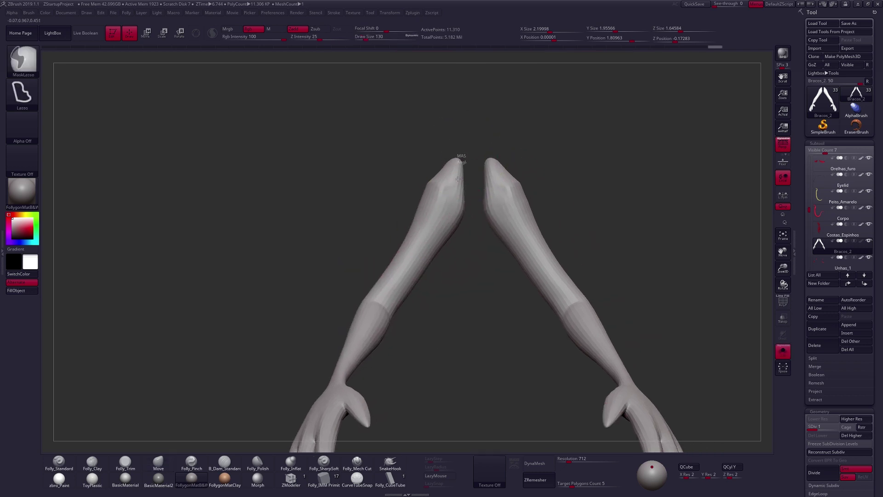
Mask the arms below the elbow, rotate the upper arms about the elbow with a Transpose line and clear the mask.
{"action": "mouse_move", "coordinate": [396, 286]}
{"action": "left_mouse_down", "text": "ctrl"}
{"action": "mouse_move", "coordinate": [411, 341]}
{"action": "mouse_move", "coordinate": [473, 315]}
{"action": "left_mouse_up", "text": "ctrl"}
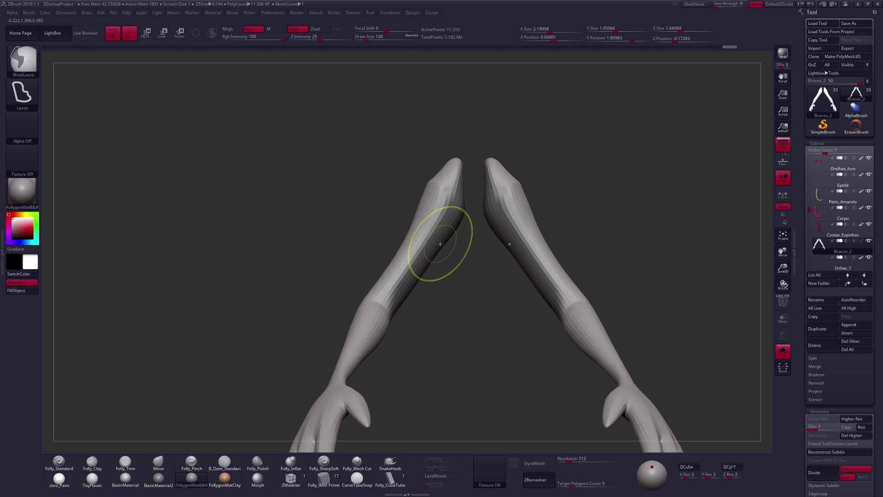
{"action": "left_click", "coordinate": [454, 267], "text": "ctrl"}
{"action": "key", "text": "r"}
{"action": "left_click_drag", "start_coordinate": [393, 317], "coordinate": [442, 227]}
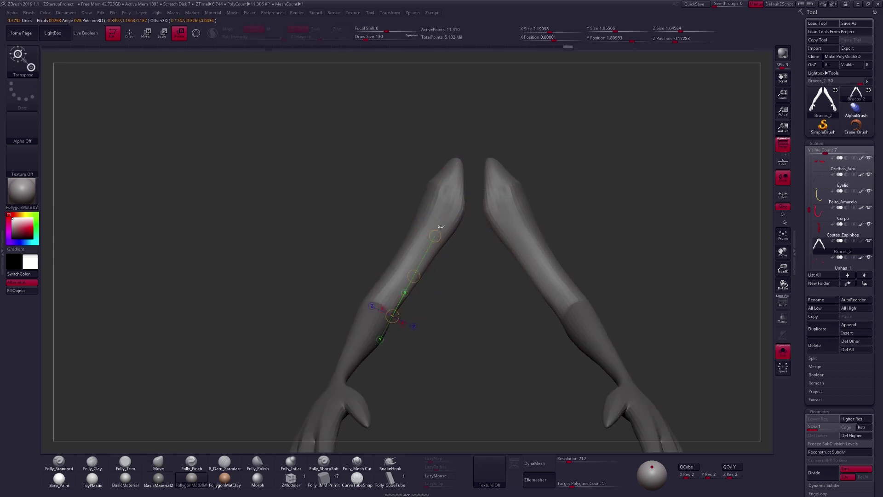
{"action": "left_click_drag", "start_coordinate": [477, 152], "coordinate": [478, 150]}
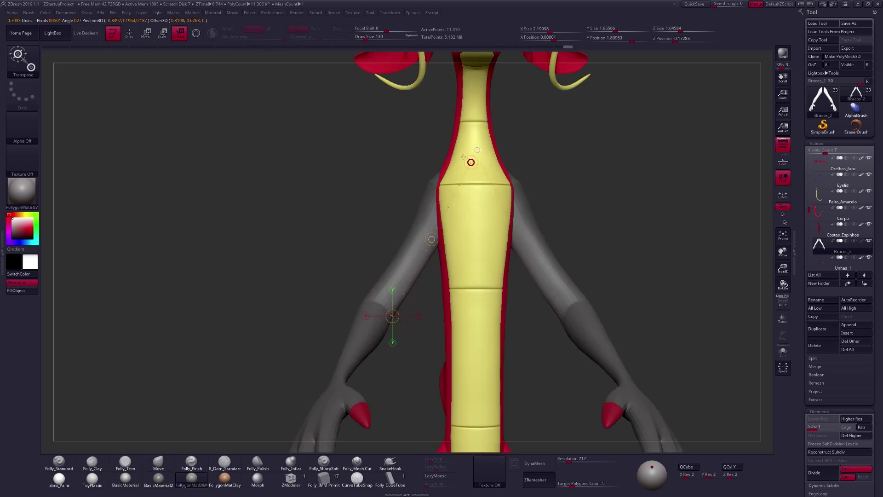
{"action": "key", "text": "q"}
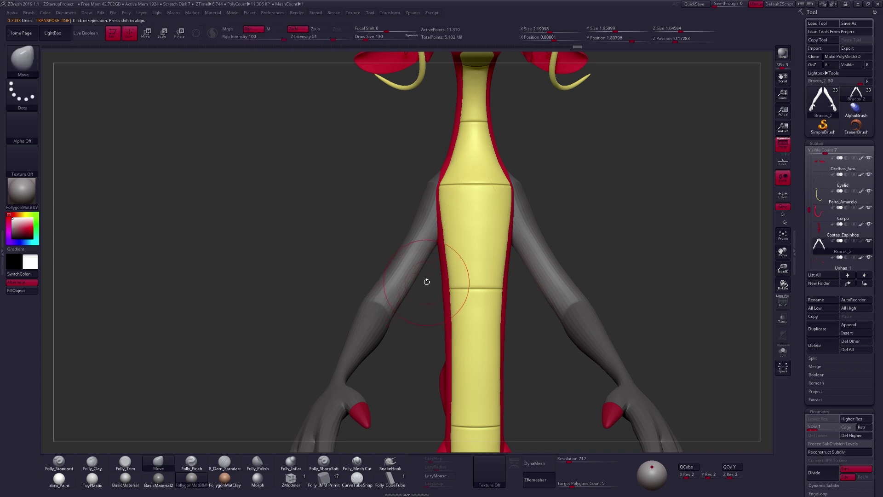
{"action": "left_click_drag", "start_coordinate": [426, 282], "coordinate": [424, 276], "text": "ctrl"}
Isolate the arms and refine the upper arm contours with the Move brush at Draw Size 113.
{"action": "key", "text": "alt+s"}
{"action": "right_click_drag", "start_coordinate": [422, 277], "coordinate": [397, 272]}
{"action": "key", "text": "space"}
{"action": "left_click_drag", "start_coordinate": [434, 276], "coordinate": [430, 276]}
{"action": "mouse_move", "coordinate": [430, 276]}
{"action": "right_mouse_down"}
{"action": "mouse_move", "coordinate": [421, 276]}
{"action": "mouse_move", "coordinate": [432, 285]}
{"action": "mouse_move", "coordinate": [435, 265]}
{"action": "right_mouse_up"}
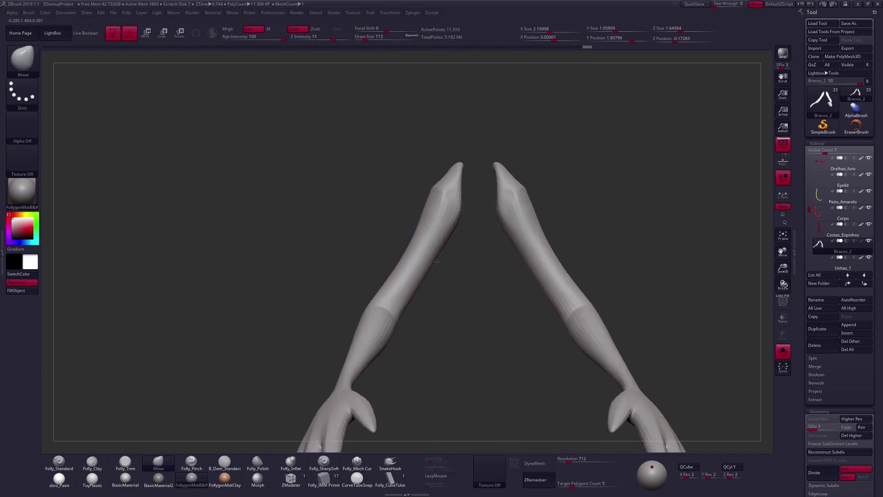
Shift the upper arms' overall curve with broader Move strokes at Draw Size 192.
{"action": "key", "text": "space"}
{"action": "mouse_move", "coordinate": [430, 263]}
{"action": "left_mouse_down"}
{"action": "mouse_move", "coordinate": [425, 287]}
{"action": "mouse_move", "coordinate": [416, 268]}
{"action": "mouse_move", "coordinate": [424, 235]}
{"action": "left_mouse_up"}
{"action": "key", "text": "space"}
{"action": "key", "text": "space"}
{"action": "key", "text": "space"}
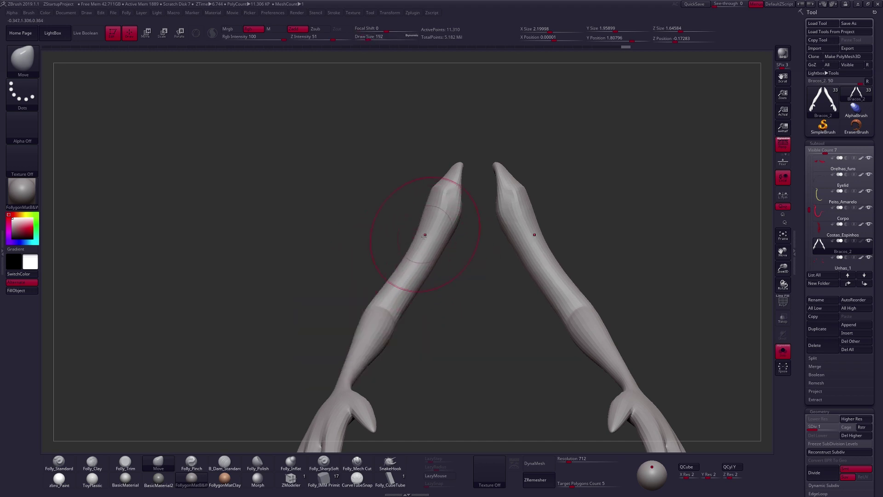
Show the whole dragon and adjust the arms against the body with the Move brush at Draw Size 130.
{"action": "key", "text": "alt+s"}
{"action": "key", "text": "space"}
{"action": "left_click_drag", "start_coordinate": [411, 296], "coordinate": [423, 282]}
{"action": "right_click_drag", "start_coordinate": [436, 286], "coordinate": [443, 275], "text": "ctrl"}
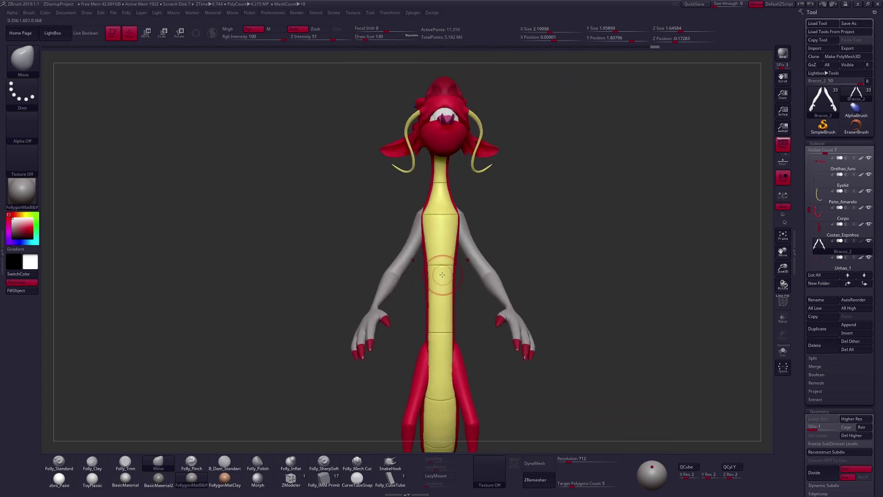
{"action": "mouse_move", "coordinate": [407, 252]}
{"action": "right_mouse_down", "text": "ctrl"}
{"action": "mouse_move", "coordinate": [418, 257]}
{"action": "mouse_move", "coordinate": [439, 248]}
{"action": "mouse_move", "coordinate": [427, 282]}
{"action": "right_mouse_up", "text": "ctrl"}
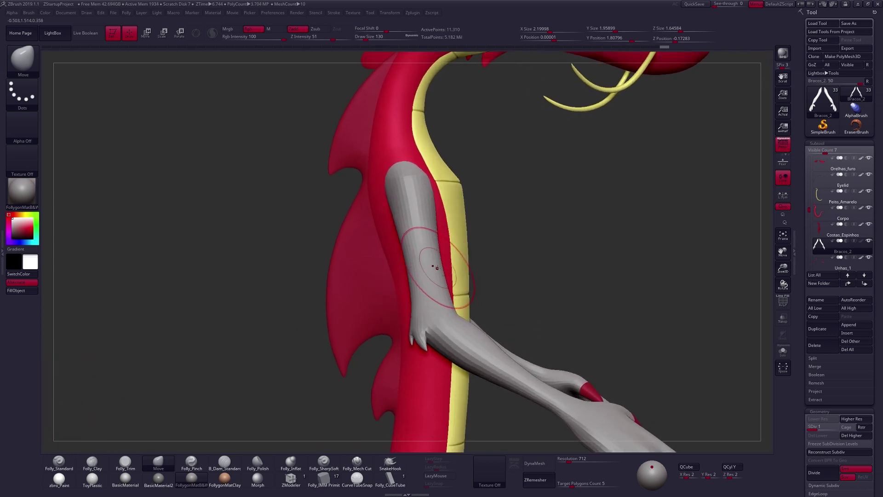
Isolate the arms, work on the upper arms with the Folly_Clay brush at Draw Size 104 and show the whole dragon.
{"action": "key", "text": "alt+s"}
{"action": "key", "text": "s"}
{"action": "left_click", "coordinate": [438, 261]}
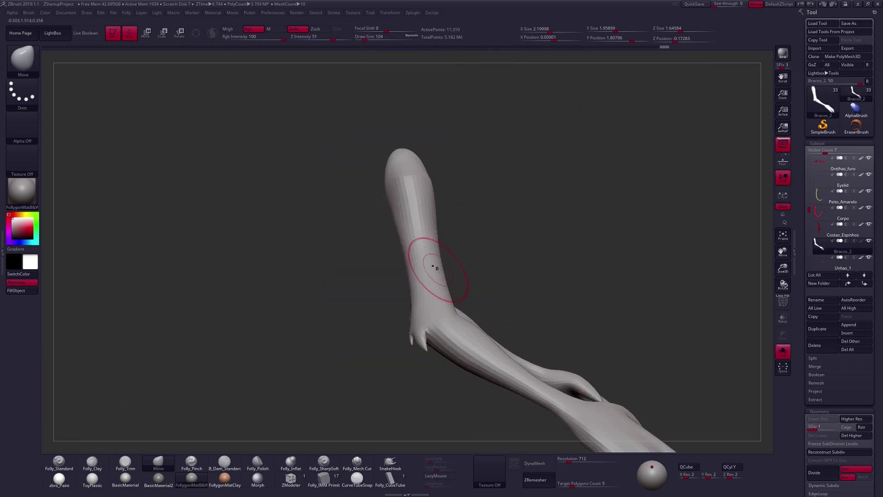
{"action": "right_click_drag", "start_coordinate": [419, 273], "coordinate": [460, 276]}
{"action": "key", "text": "2"}
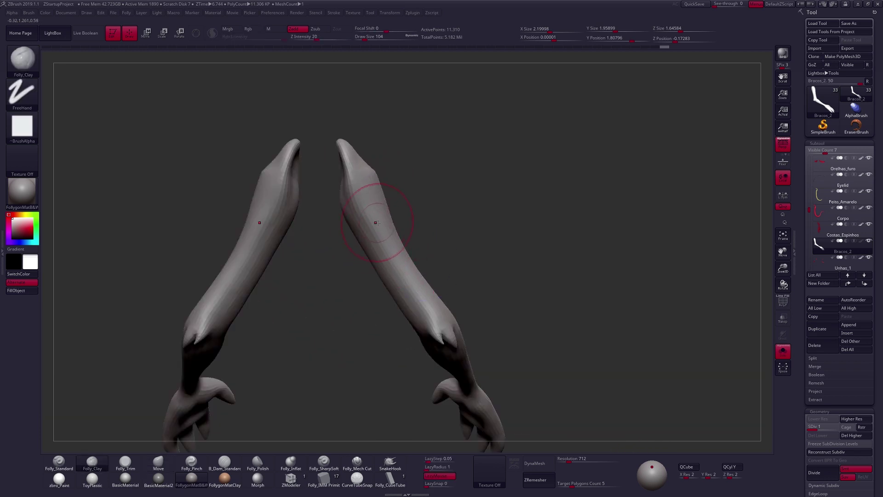
{"action": "right_click_drag", "start_coordinate": [377, 222], "coordinate": [347, 272], "text": "shift"}
{"action": "key", "text": "alt+shift+s"}
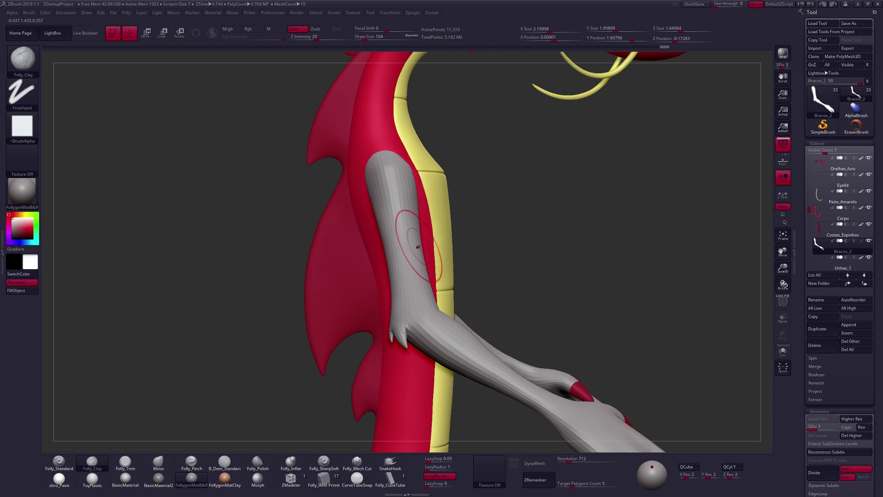
Outline the front edge of the upper arm with a lasso mask, clear it and return to the Move brush.
{"action": "key", "text": "ctrl"}
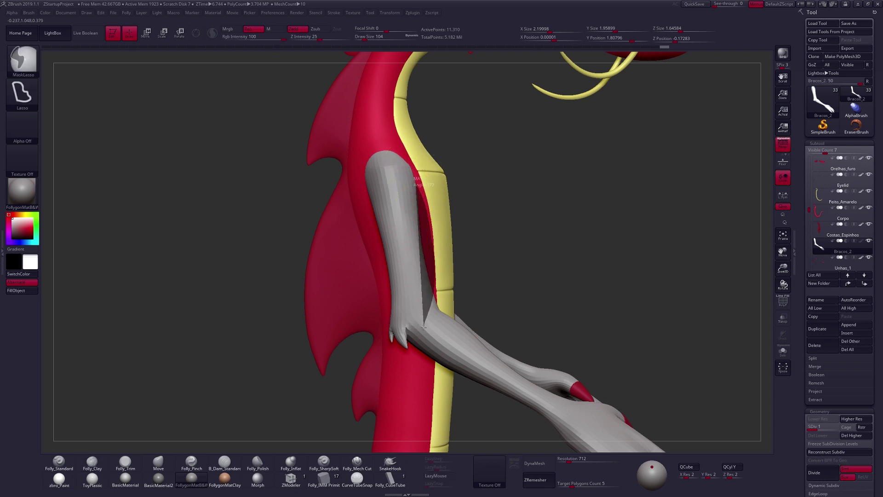
{"action": "left_click_drag", "start_coordinate": [508, 277], "coordinate": [497, 252], "text": "ctrl"}
{"action": "key", "text": "4"}
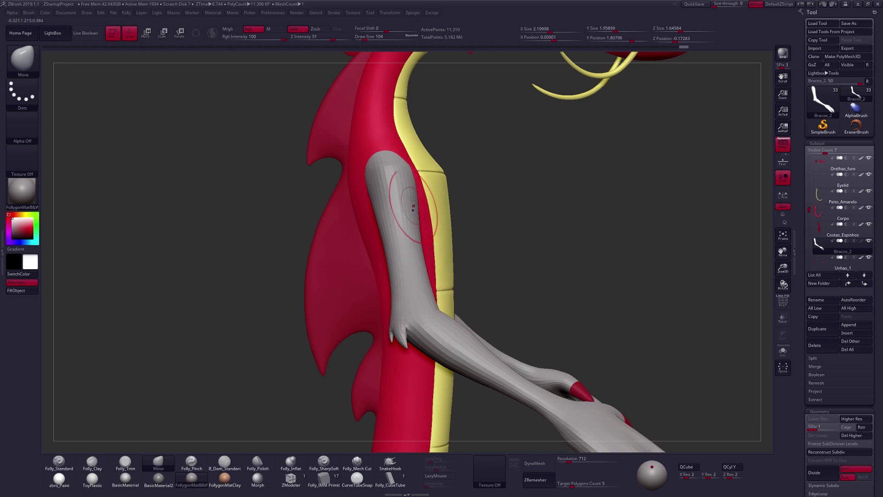
Isolate the arms and build up the upper arms toward the elbow with Folly_Clay strokes, smoothing the surface.
{"action": "key", "text": "alt+s"}
{"action": "right_click_drag", "start_coordinate": [420, 272], "coordinate": [408, 265], "text": "shift"}
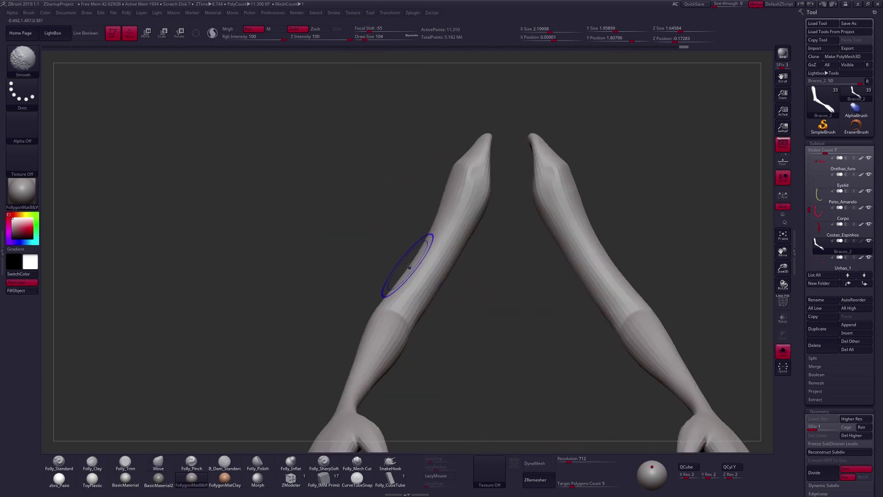
{"action": "key", "text": "2"}
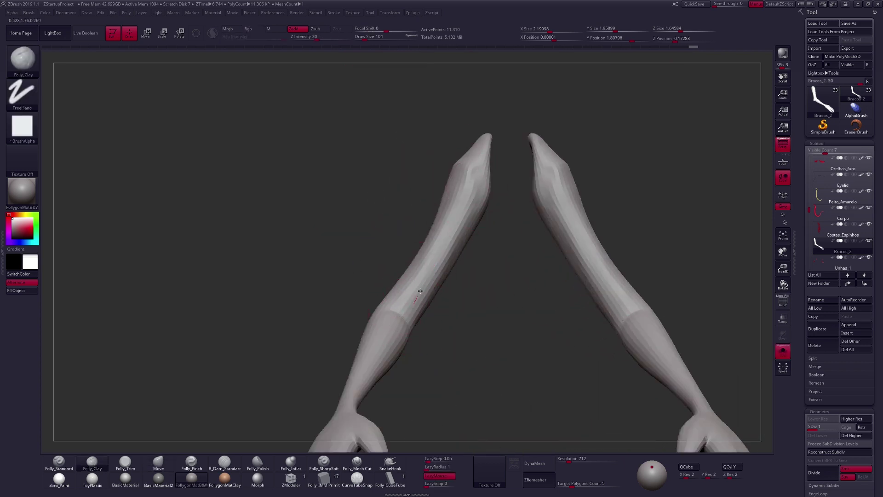
{"action": "left_click_drag", "start_coordinate": [457, 218], "coordinate": [418, 287]}
{"action": "left_click_drag", "start_coordinate": [467, 204], "coordinate": [430, 255], "text": "shift"}
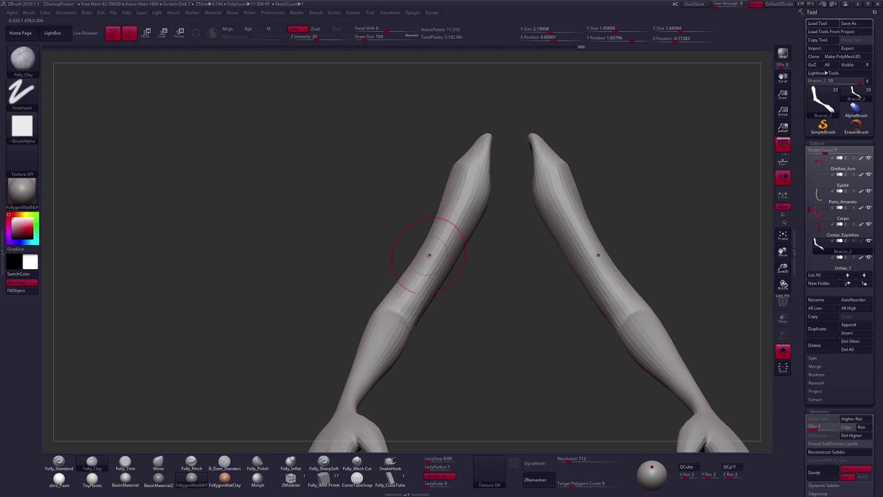
Build up the inner side of the elbow with the Folly_Clay brush at Draw Size 130 and smooth it into the upper arm.
{"action": "right_click_drag", "start_coordinate": [430, 255], "coordinate": [469, 244], "text": "shift"}
{"action": "key", "text": "space"}
{"action": "left_click_drag", "start_coordinate": [456, 244], "coordinate": [458, 244]}
{"action": "key", "text": "b"}
{"action": "key", "text": "m"}
{"action": "key", "text": "v"}
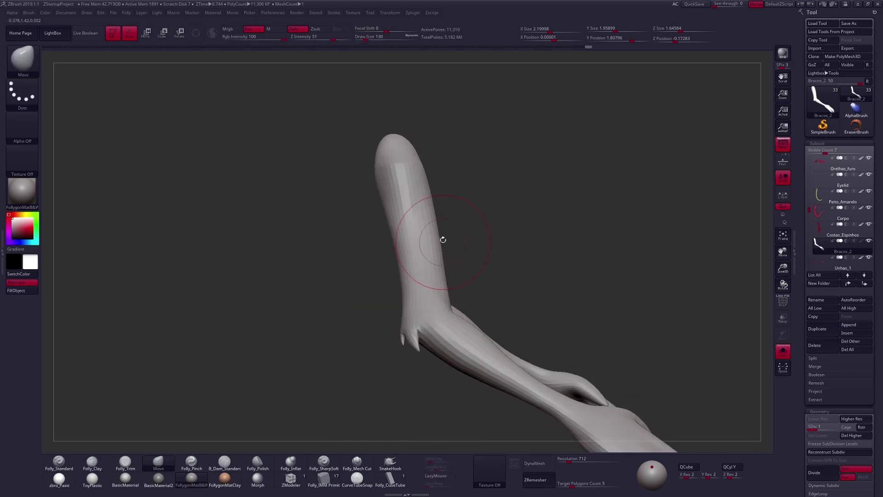
{"action": "right_click_drag", "start_coordinate": [433, 202], "coordinate": [395, 220]}
{"action": "key", "text": "b"}
{"action": "key", "text": "c"}
{"action": "key", "text": "l"}
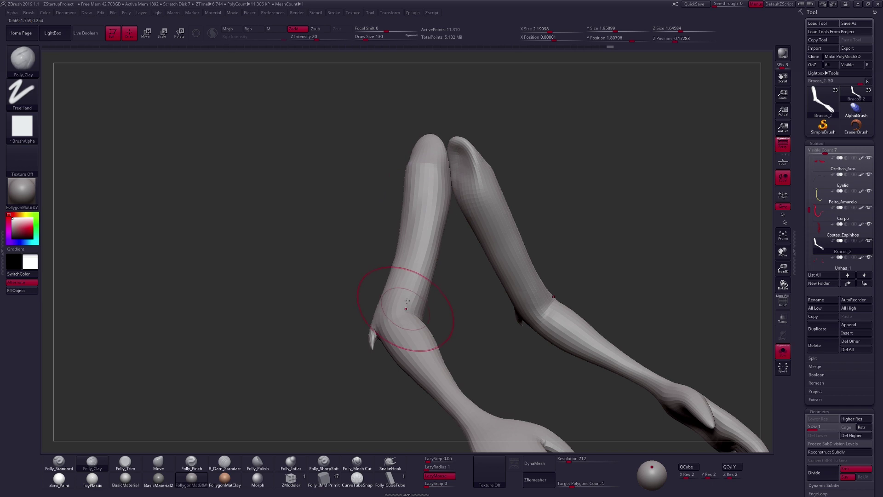
{"action": "left_click_drag", "start_coordinate": [407, 301], "coordinate": [410, 287]}
{"action": "left_click_drag", "start_coordinate": [411, 287], "coordinate": [417, 269], "text": "shift"}
Show the whole dragon and pull in the front contour of the upper arm with the Move brush at Draw Size 150.
{"action": "key", "text": "shift+s"}
{"action": "right_click_drag", "start_coordinate": [391, 260], "coordinate": [420, 242]}
{"action": "key", "text": "space"}
{"action": "left_click_drag", "start_coordinate": [421, 242], "coordinate": [424, 241]}
{"action": "key", "text": "b"}
{"action": "key", "text": "m"}
{"action": "key", "text": "v"}
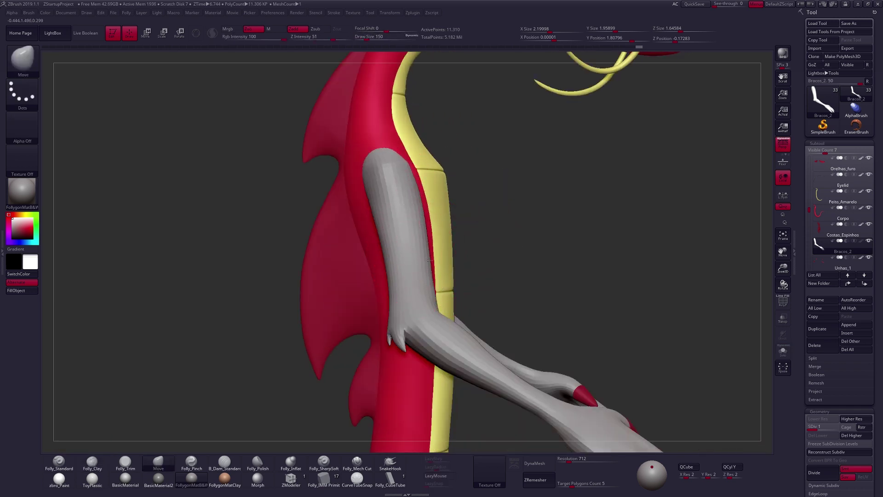
{"action": "left_click_drag", "start_coordinate": [430, 260], "coordinate": [427, 262]}
Refine the back contour of the upper arm against the body with the Move brush, trying Draw Sizes 140 and 150.
{"action": "key", "text": "space"}
{"action": "left_click_drag", "start_coordinate": [442, 287], "coordinate": [441, 287]}
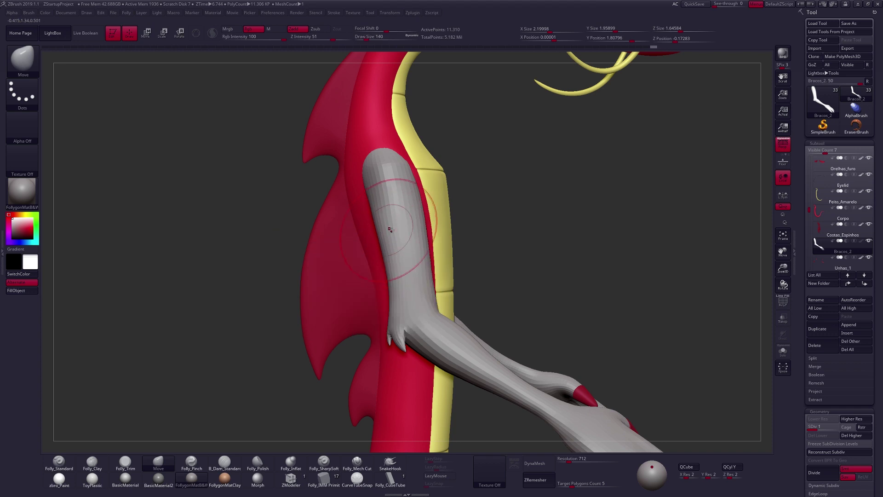
{"action": "mouse_move", "coordinate": [391, 229]}
{"action": "right_mouse_down", "text": "alt"}
{"action": "mouse_move", "coordinate": [375, 215]}
{"action": "mouse_move", "coordinate": [398, 226]}
{"action": "mouse_move", "coordinate": [410, 256]}
{"action": "right_mouse_up", "text": "alt"}
{"action": "key", "text": "space"}
{"action": "left_click_drag", "start_coordinate": [416, 280], "coordinate": [419, 279]}
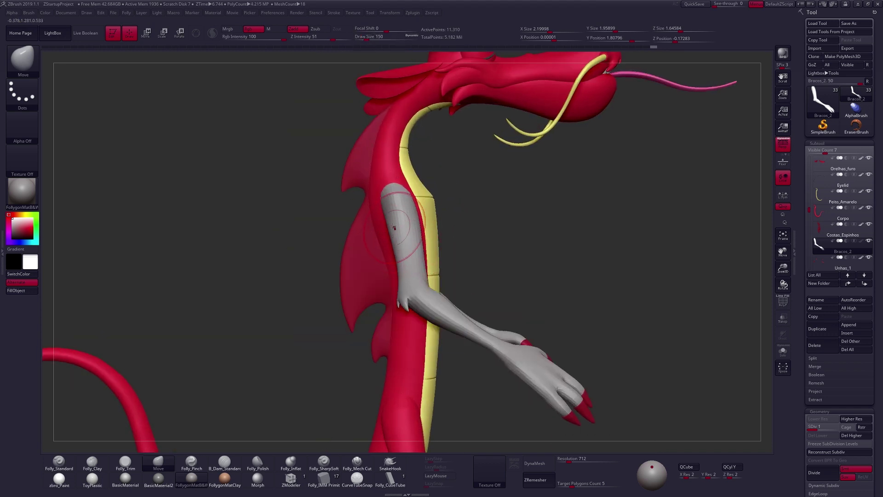
{"action": "left_click_drag", "start_coordinate": [397, 228], "coordinate": [400, 229]}
Isolate the arms and refine the forearm contours near the wrist with the Move brush at Draw Size 121.
{"action": "mouse_move", "coordinate": [400, 228]}
{"action": "right_mouse_down", "text": "shift"}
{"action": "mouse_move", "coordinate": [391, 286]}
{"action": "mouse_move", "coordinate": [409, 247]}
{"action": "mouse_move", "coordinate": [388, 304]}
{"action": "mouse_move", "coordinate": [399, 277]}
{"action": "right_mouse_up", "text": "shift"}
{"action": "key", "text": "alt+s"}
{"action": "key", "text": "space"}
{"action": "left_click_drag", "start_coordinate": [410, 282], "coordinate": [408, 282]}
{"action": "mouse_move", "coordinate": [405, 258]}
{"action": "right_mouse_down"}
{"action": "mouse_move", "coordinate": [390, 282]}
{"action": "mouse_move", "coordinate": [384, 260]}
{"action": "right_mouse_up"}
{"action": "key", "text": "space"}
{"action": "mouse_move", "coordinate": [390, 267]}
{"action": "left_mouse_down"}
{"action": "mouse_move", "coordinate": [382, 274]}
{"action": "mouse_move", "coordinate": [392, 268]}
{"action": "left_mouse_up"}
{"action": "key", "text": "space"}
{"action": "left_click_drag", "start_coordinate": [393, 278], "coordinate": [389, 278]}
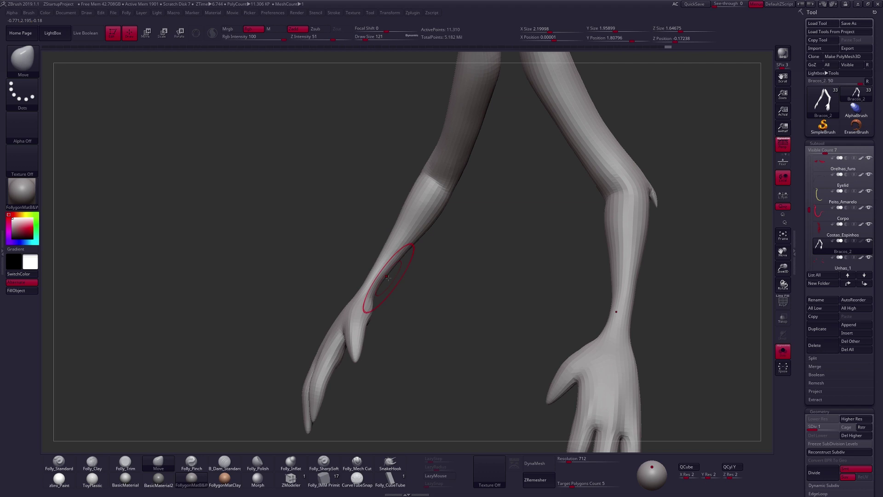
Raise the arms to their highest subdivision level and review them on the whole dragon.
{"action": "right_click_drag", "start_coordinate": [388, 278], "coordinate": [414, 209]}
{"action": "right_click_drag", "start_coordinate": [410, 242], "coordinate": [603, 345]}
{"action": "key", "text": "d"}
{"action": "key", "text": "d"}
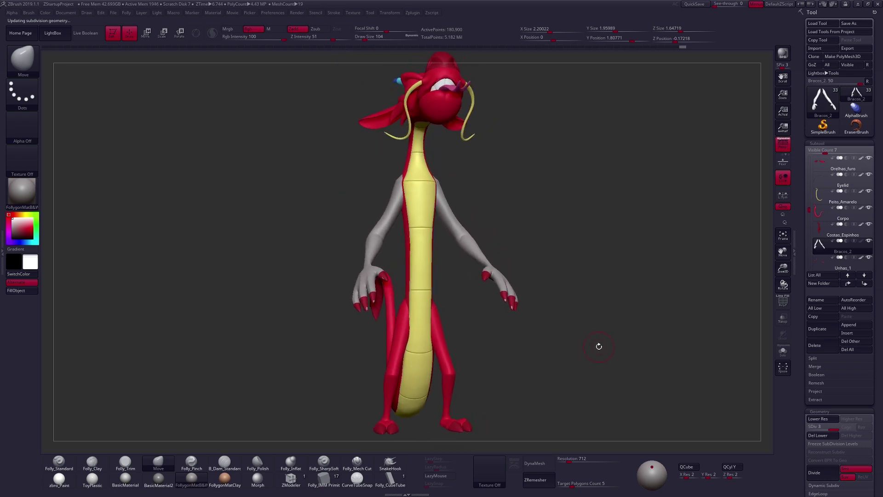
{"action": "right_click_drag", "start_coordinate": [599, 346], "coordinate": [457, 185]}
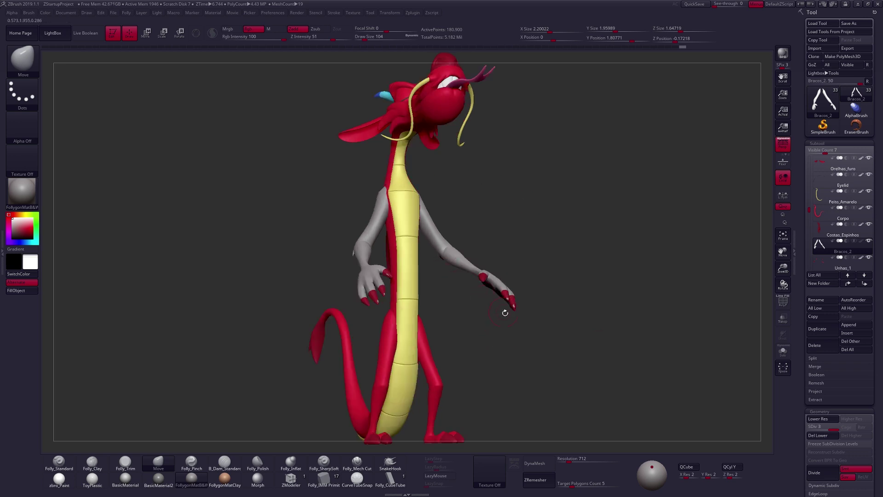
{"action": "right_click_drag", "start_coordinate": [506, 313], "coordinate": [546, 362]}
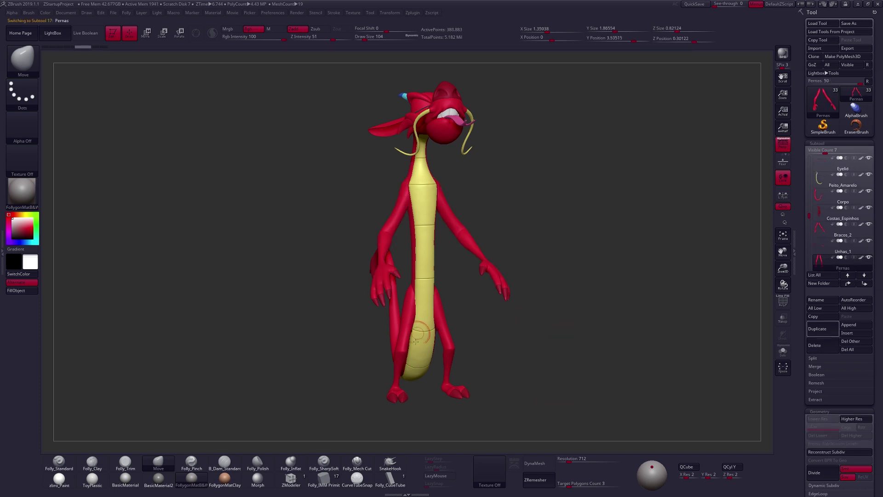
Turn off perspective and isolate the Pernas legs subtool in a framed front view.
{"action": "right_click_drag", "start_coordinate": [443, 357], "coordinate": [461, 309]}
{"action": "right_click_drag", "start_coordinate": [461, 308], "coordinate": [477, 298]}
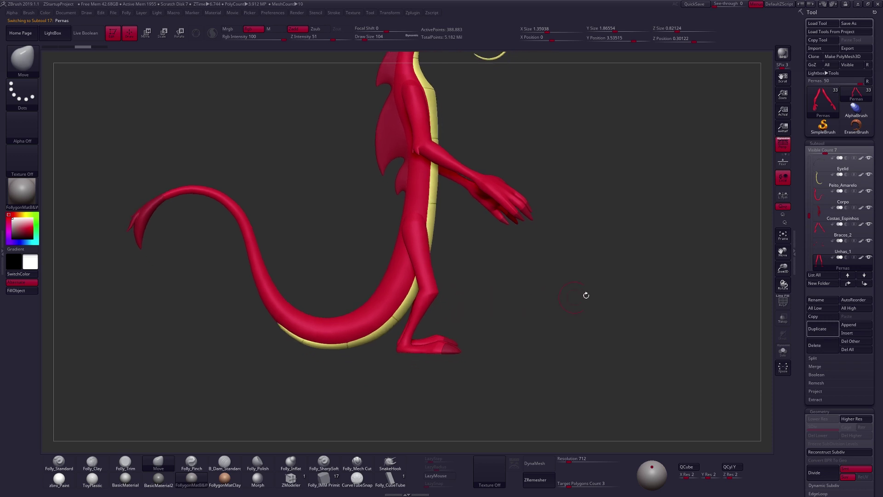
{"action": "left_click", "coordinate": [782, 151]}
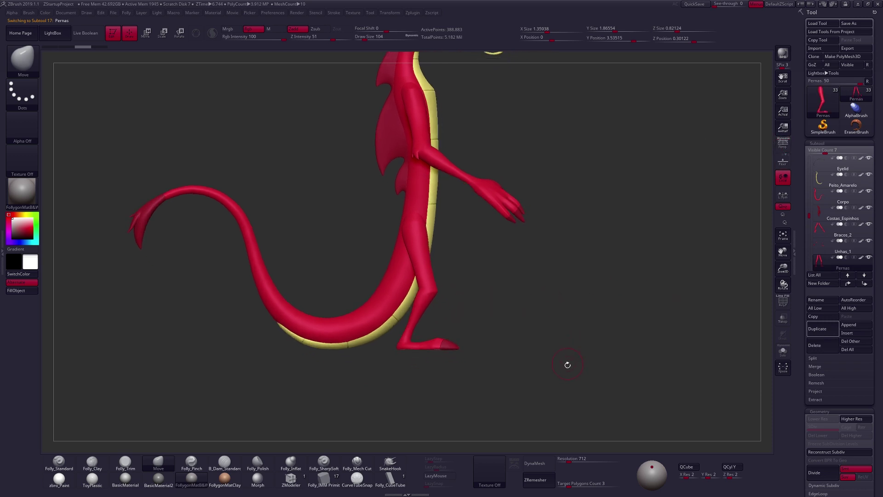
{"action": "right_click_drag", "start_coordinate": [568, 365], "coordinate": [559, 389]}
{"action": "key", "text": "shift+f"}
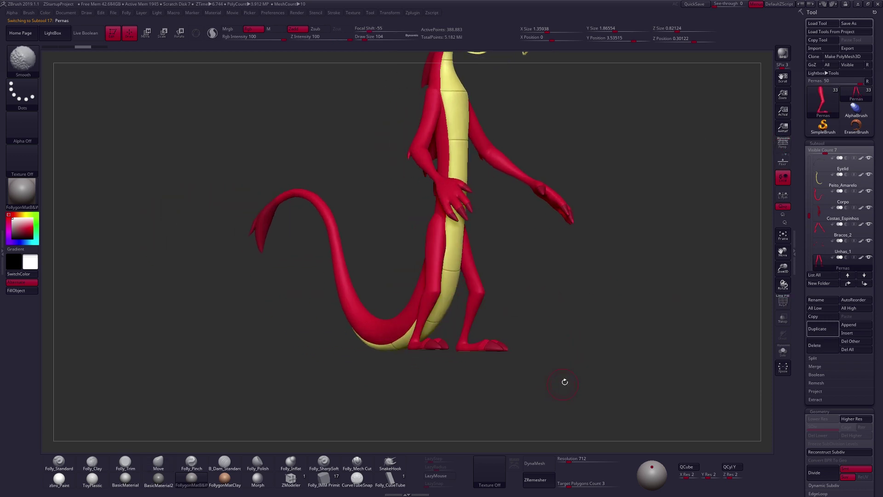
{"action": "left_click", "coordinate": [824, 268], "text": "shift"}
{"action": "left_click_drag", "start_coordinate": [601, 329], "coordinate": [579, 308]}
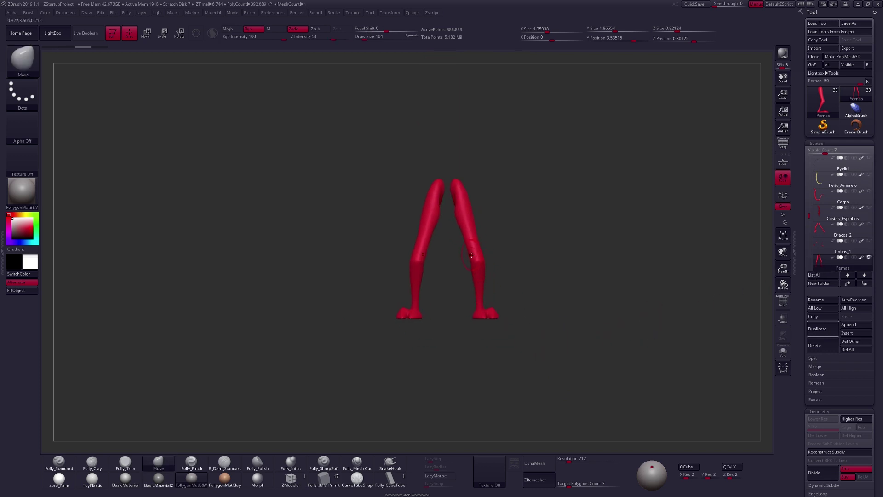
{"action": "left_click_drag", "start_coordinate": [509, 345], "coordinate": [515, 387], "text": "alt"}
{"action": "key", "text": "shift+f"}
{"action": "key", "text": "shift+f"}
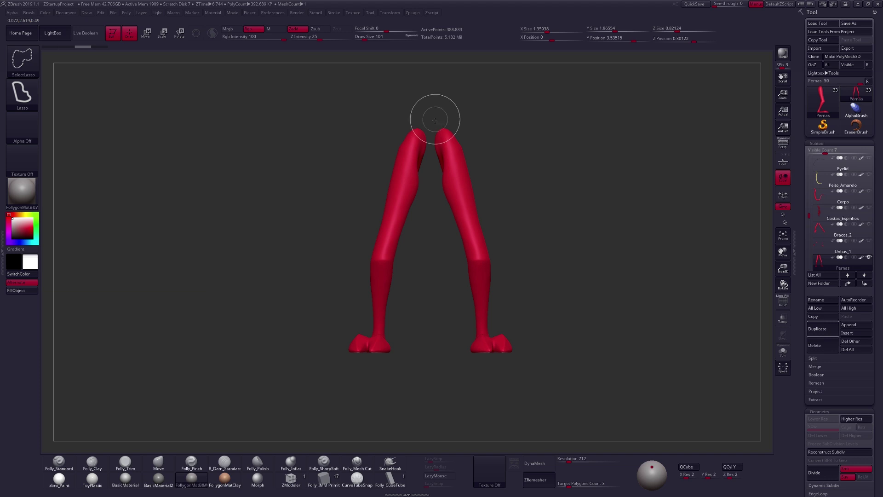
Keep only one leg visible with a lasso selection and delete the hidden leg.
{"action": "mouse_move", "coordinate": [438, 355]}
{"action": "left_mouse_down", "text": "ctrl+shift"}
{"action": "mouse_move", "coordinate": [535, 382]}
{"action": "mouse_move", "coordinate": [508, 111]}
{"action": "left_mouse_up", "text": "ctrl+shift"}
{"action": "key", "text": "space"}
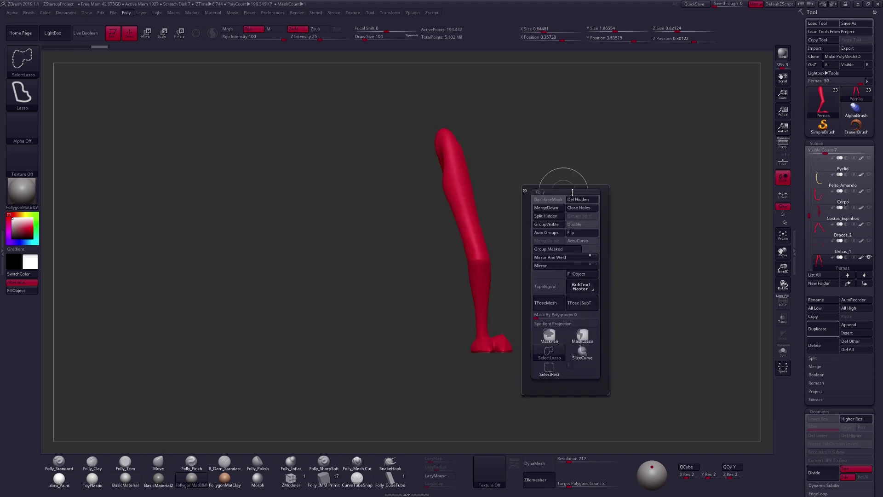
{"action": "left_click", "coordinate": [578, 199]}
{"action": "left_click_drag", "start_coordinate": [578, 229], "coordinate": [517, 245], "text": "alt"}
Sample the leg's red colour and turn off the polypaint display on the Pernas subtool.
{"action": "key", "text": "c"}
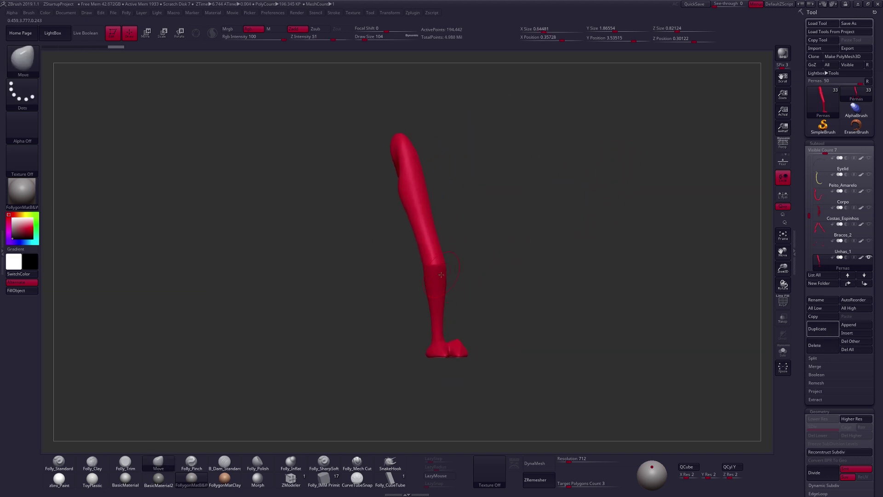
{"action": "left_click", "coordinate": [851, 258]}
{"action": "left_click_drag", "start_coordinate": [631, 363], "coordinate": [541, 369]}
Reshape the leg's side contours around the thigh, knee and shin with the Move brush at Draw Size 81.
{"action": "mouse_move", "coordinate": [441, 288]}
{"action": "right_mouse_down"}
{"action": "mouse_move", "coordinate": [464, 283]}
{"action": "mouse_move", "coordinate": [451, 282]}
{"action": "right_mouse_up"}
{"action": "key", "text": "space"}
{"action": "left_click_drag", "start_coordinate": [447, 294], "coordinate": [444, 294]}
{"action": "mouse_move", "coordinate": [444, 295]}
{"action": "right_mouse_down", "text": "alt"}
{"action": "mouse_move", "coordinate": [465, 285]}
{"action": "mouse_move", "coordinate": [480, 305]}
{"action": "mouse_move", "coordinate": [492, 302]}
{"action": "mouse_move", "coordinate": [458, 269]}
{"action": "right_mouse_up", "text": "alt"}
{"action": "left_click_drag", "start_coordinate": [458, 267], "coordinate": [489, 292]}
{"action": "left_click_drag", "start_coordinate": [426, 326], "coordinate": [463, 377]}
{"action": "key", "text": "shift+f"}
{"action": "key", "text": "shift+f"}
{"action": "key", "text": "f"}
{"action": "right_click_drag", "start_coordinate": [456, 215], "coordinate": [446, 237], "text": "ctrl"}
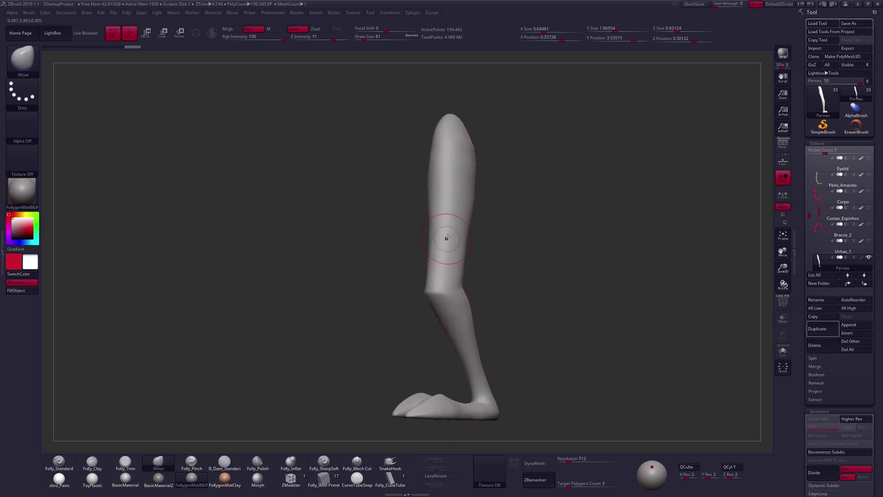
Build up the lower thigh with Folly_Clay strokes and smooth the surface at Draw Size 130.
{"action": "key", "text": "2"}
{"action": "right_click_drag", "start_coordinate": [449, 293], "coordinate": [450, 277]}
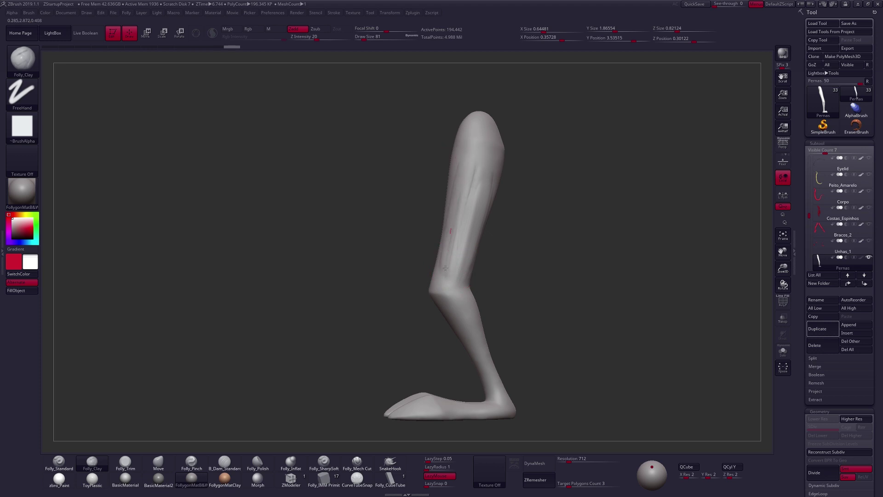
{"action": "key", "text": "shift"}
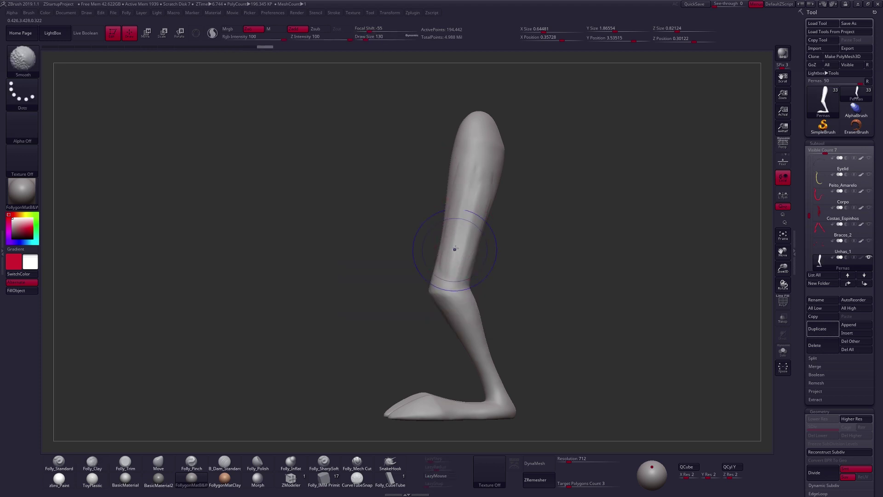
{"action": "mouse_move", "coordinate": [466, 242]}
{"action": "right_mouse_down"}
{"action": "mouse_move", "coordinate": [495, 244]}
{"action": "mouse_move", "coordinate": [469, 239]}
{"action": "right_mouse_up"}
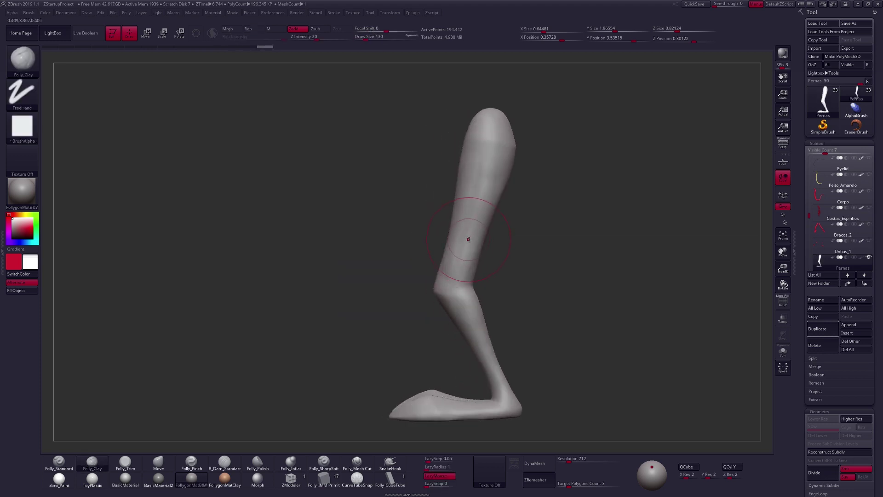
Refine the form around the thigh and knee with the Folly_Clay brush at Draw Size 81.
{"action": "key", "text": "s"}
{"action": "left_click_drag", "start_coordinate": [468, 239], "coordinate": [461, 240]}
{"action": "mouse_move", "coordinate": [467, 225]}
{"action": "right_mouse_down"}
{"action": "mouse_move", "coordinate": [448, 253]}
{"action": "mouse_move", "coordinate": [477, 244]}
{"action": "right_mouse_up"}
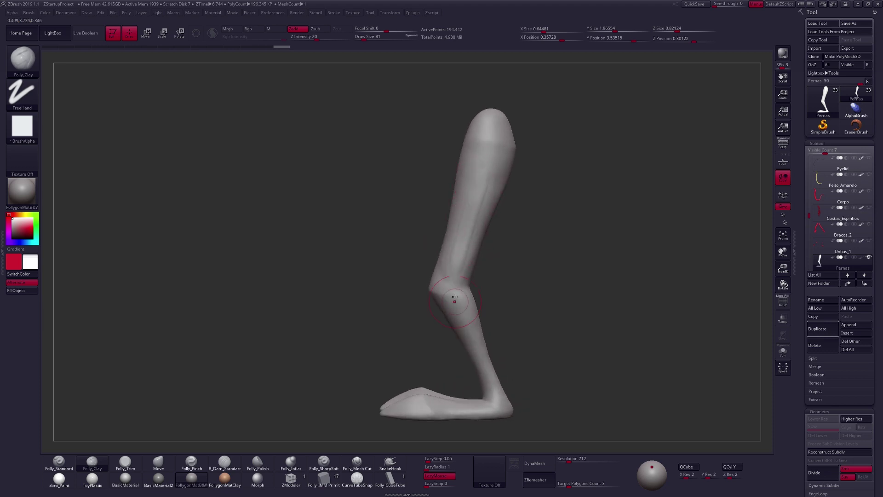
{"action": "mouse_move", "coordinate": [554, 369]}
{"action": "right_mouse_down"}
{"action": "mouse_move", "coordinate": [538, 384]}
{"action": "mouse_move", "coordinate": [596, 383]}
{"action": "mouse_move", "coordinate": [563, 373]}
{"action": "mouse_move", "coordinate": [580, 381]}
{"action": "mouse_move", "coordinate": [568, 326]}
{"action": "mouse_move", "coordinate": [531, 286]}
{"action": "mouse_move", "coordinate": [511, 221]}
{"action": "mouse_move", "coordinate": [485, 272]}
{"action": "mouse_move", "coordinate": [491, 302]}
{"action": "mouse_move", "coordinate": [483, 290]}
{"action": "mouse_move", "coordinate": [525, 295]}
{"action": "mouse_move", "coordinate": [495, 283]}
{"action": "mouse_move", "coordinate": [504, 280]}
{"action": "right_mouse_up"}
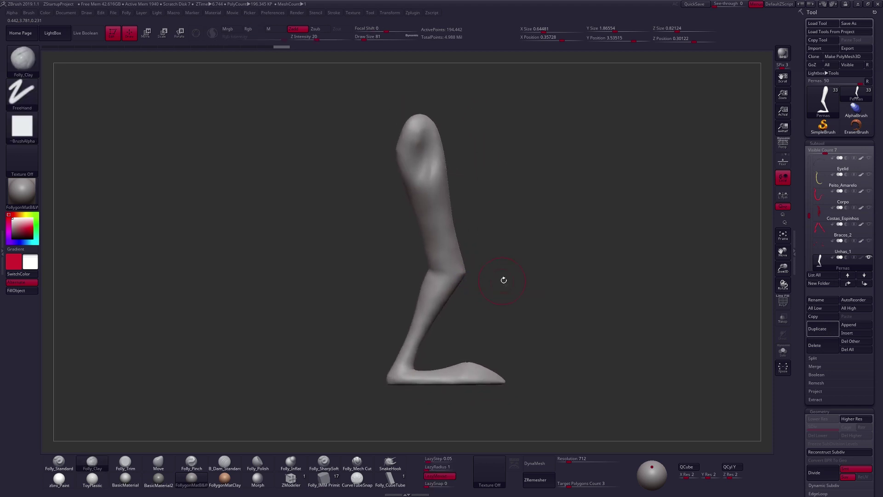
Duplicate the Pernas leg subtool and reselect the original leg.
{"action": "left_click_drag", "start_coordinate": [805, 197], "coordinate": [809, 219]}
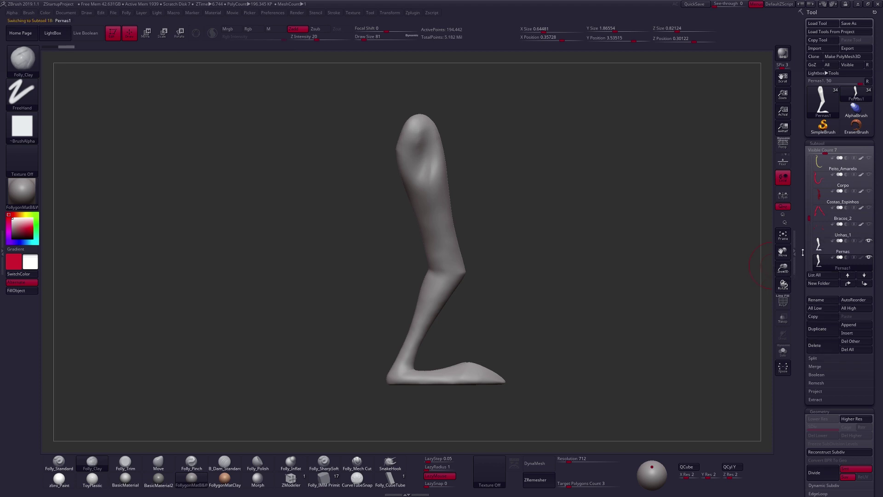
{"action": "left_click", "coordinate": [827, 252]}
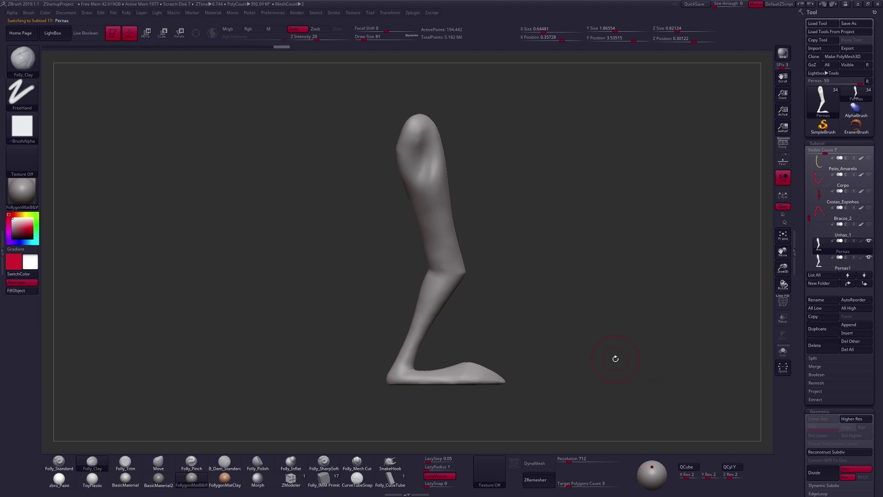
Choose the SliceCurve brush and assign the whole Pernas leg to a single polygroup.
{"action": "key", "text": "ctrl+shift"}
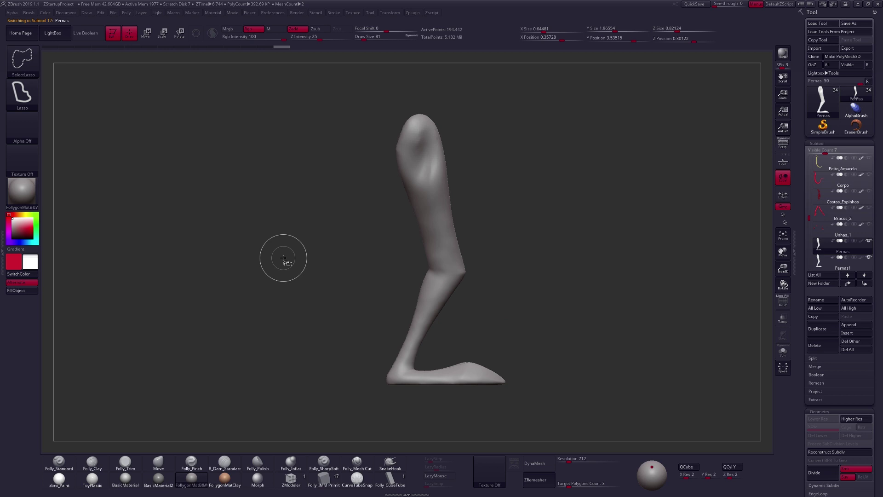
{"action": "left_click", "coordinate": [33, 68]}
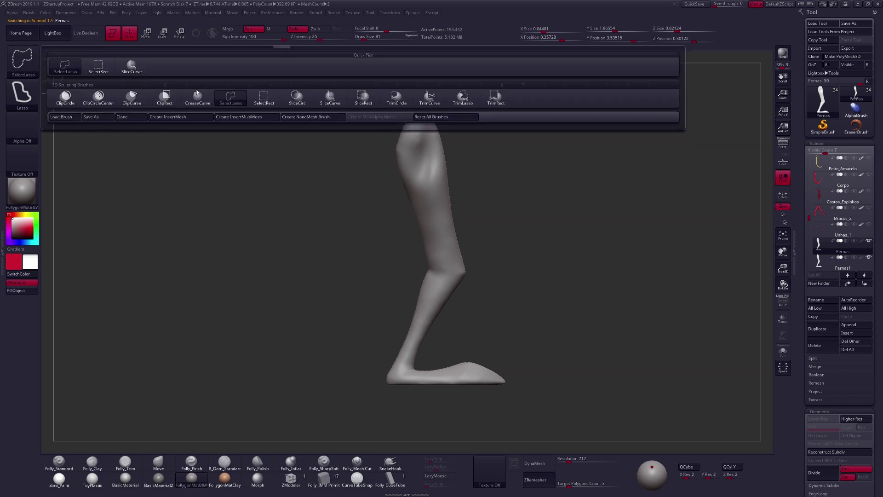
{"action": "left_click", "coordinate": [131, 66]}
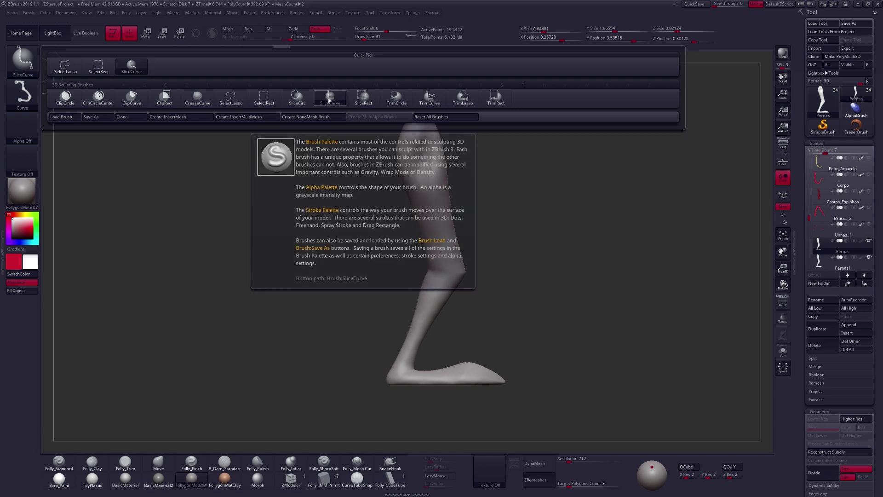
{"action": "mouse_move", "coordinate": [383, 260]}
{"action": "left_mouse_down", "text": "alt"}
{"action": "mouse_move", "coordinate": [369, 203]}
{"action": "mouse_move", "coordinate": [394, 236]}
{"action": "left_mouse_up", "text": "alt"}
{"action": "key", "text": "shift+f"}
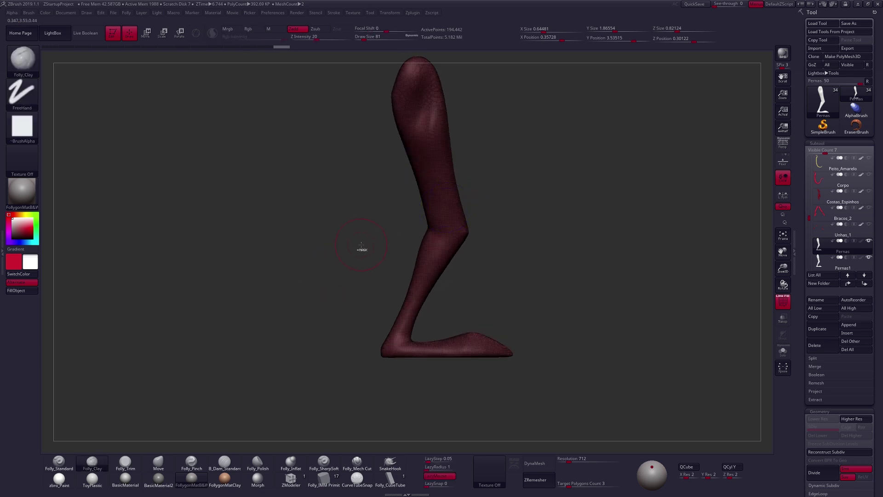
{"action": "key", "text": "ctrl+w"}
{"action": "left_click_drag", "start_coordinate": [419, 233], "coordinate": [440, 251], "text": "alt"}
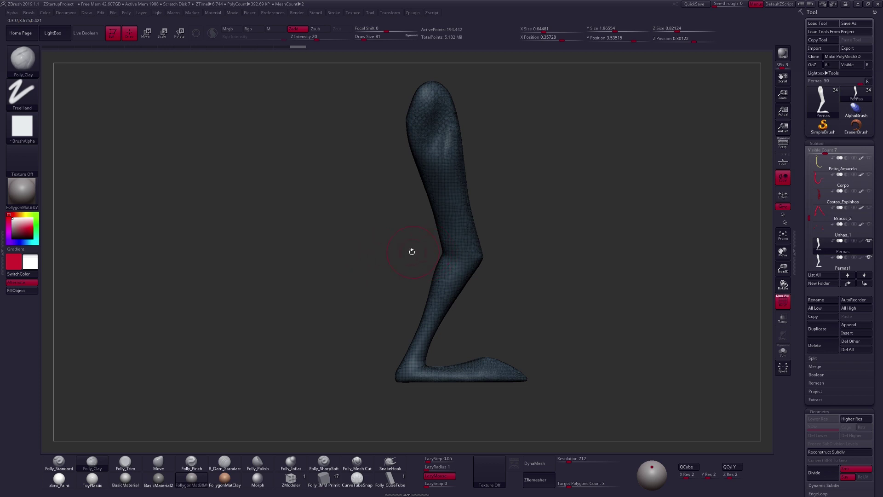
Try to slice the leg horizontally at the knee with the SliceCurve brush.
{"action": "key", "text": "shift"}
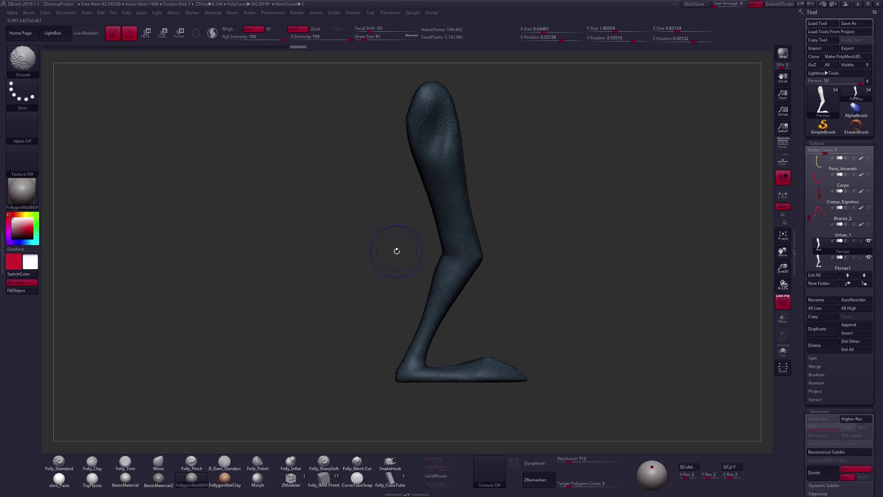
{"action": "key", "text": "ctrl+shift"}
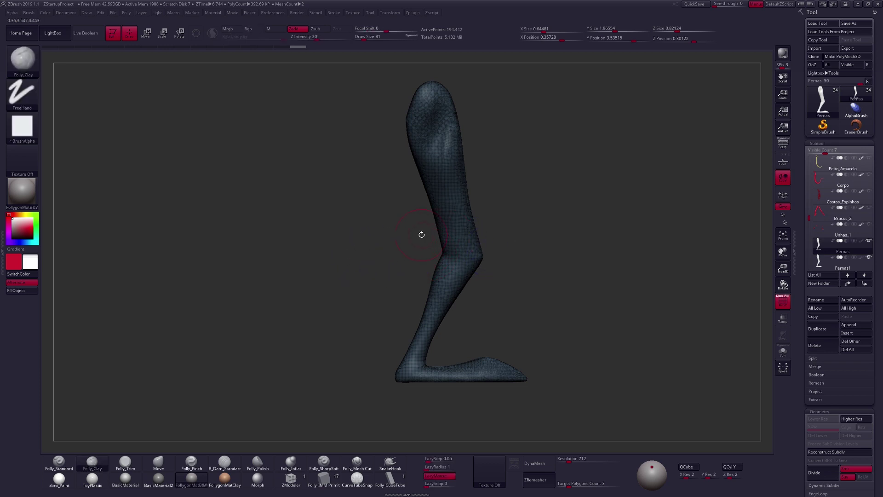
{"action": "left_click_drag", "start_coordinate": [352, 257], "coordinate": [497, 257], "text": "ctrl+shift"}
{"action": "left_click_drag", "start_coordinate": [429, 277], "coordinate": [526, 281]}
{"action": "key", "text": "shift+f"}
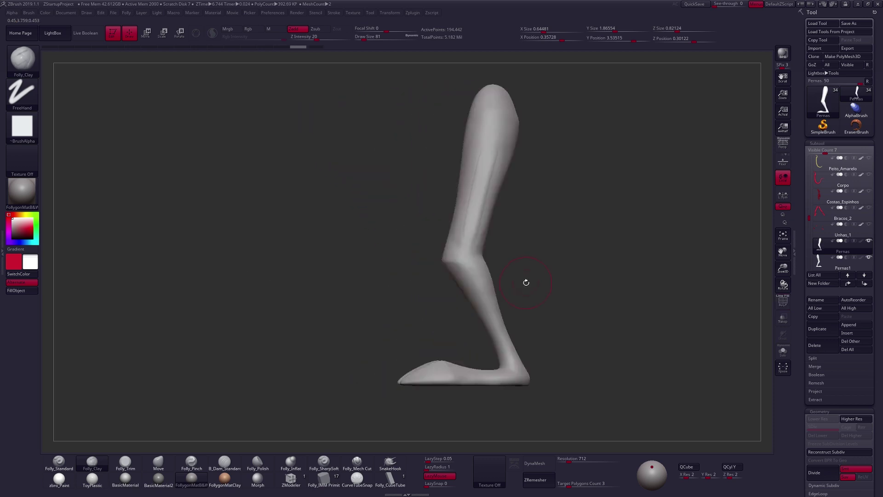
Mask the leg above the knee with the MaskLasso brush and turn the masked thigh into its own polygroup.
{"action": "left_click", "coordinate": [28, 65], "text": "ctrl"}
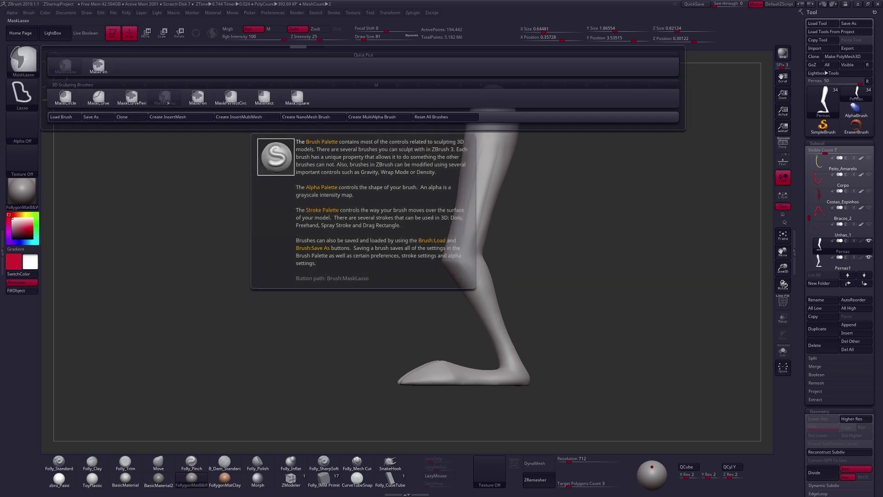
{"action": "right_click_drag", "start_coordinate": [479, 272], "coordinate": [453, 268], "text": "alt"}
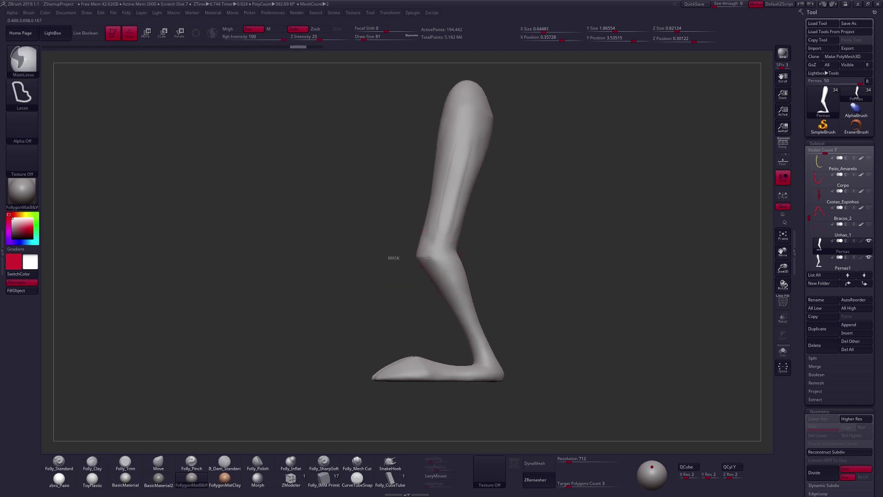
{"action": "left_click_drag", "start_coordinate": [429, 258], "coordinate": [433, 78], "text": "ctrl"}
{"action": "left_click_drag", "start_coordinate": [475, 295], "coordinate": [428, 312]}
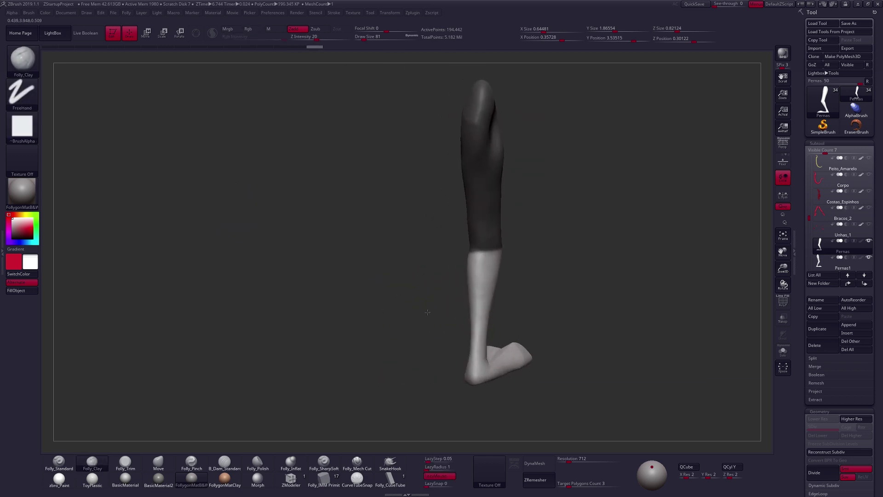
{"action": "right_click_drag", "start_coordinate": [428, 312], "coordinate": [455, 327]}
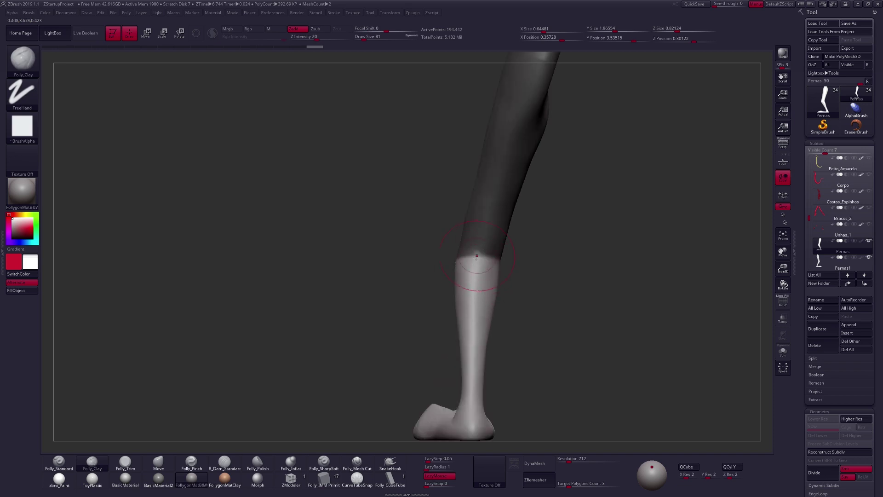
{"action": "mouse_move", "coordinate": [471, 250]}
{"action": "left_mouse_down"}
{"action": "mouse_move", "coordinate": [471, 266]}
{"action": "mouse_move", "coordinate": [463, 249]}
{"action": "mouse_move", "coordinate": [489, 277]}
{"action": "left_mouse_up"}
{"action": "mouse_move", "coordinate": [449, 258]}
{"action": "right_mouse_down"}
{"action": "mouse_move", "coordinate": [484, 234]}
{"action": "mouse_move", "coordinate": [485, 247]}
{"action": "mouse_move", "coordinate": [463, 249]}
{"action": "right_mouse_up"}
{"action": "mouse_move", "coordinate": [453, 251]}
{"action": "left_mouse_down", "text": "ctrl"}
{"action": "mouse_move", "coordinate": [468, 249]}
{"action": "mouse_move", "coordinate": [471, 233]}
{"action": "left_mouse_up", "text": "ctrl"}
{"action": "mouse_move", "coordinate": [447, 251]}
{"action": "right_mouse_down"}
{"action": "mouse_move", "coordinate": [460, 264]}
{"action": "mouse_move", "coordinate": [470, 246]}
{"action": "mouse_move", "coordinate": [443, 266]}
{"action": "mouse_move", "coordinate": [465, 264]}
{"action": "right_mouse_up"}
{"action": "mouse_move", "coordinate": [465, 264]}
{"action": "left_mouse_down"}
{"action": "mouse_move", "coordinate": [516, 256]}
{"action": "mouse_move", "coordinate": [565, 318]}
{"action": "left_mouse_up"}
{"action": "key", "text": "shift+f"}
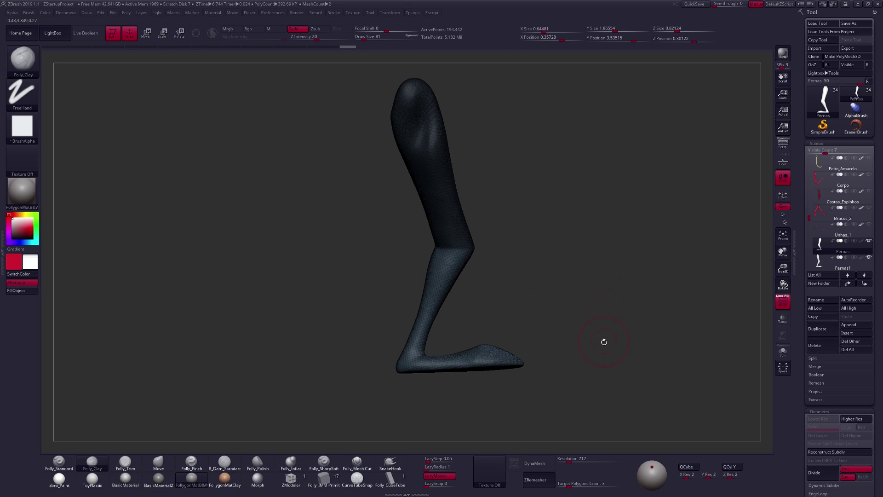
{"action": "key", "text": "ctrl+w"}
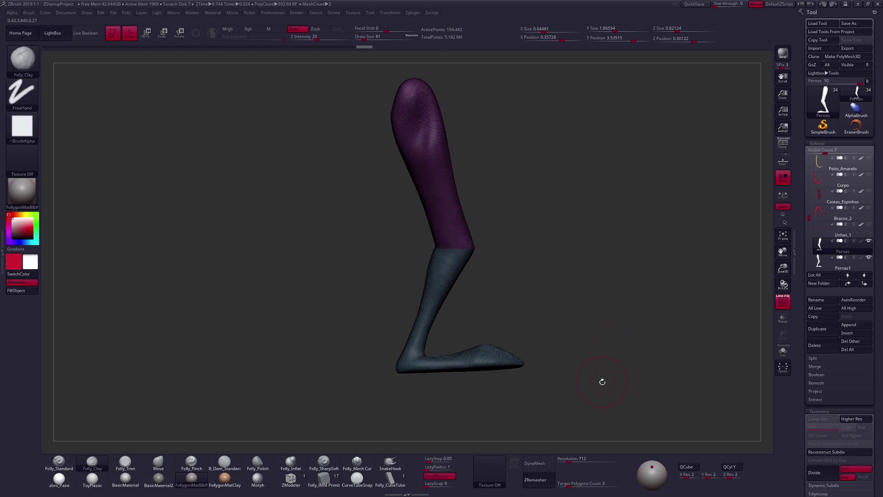
Mask the foot below the ankle and turn it into its own polygroup.
{"action": "mouse_move", "coordinate": [617, 391]}
{"action": "left_mouse_down"}
{"action": "mouse_move", "coordinate": [564, 401]}
{"action": "mouse_move", "coordinate": [503, 327]}
{"action": "mouse_move", "coordinate": [484, 319]}
{"action": "left_mouse_up"}
{"action": "key", "text": "shift+f"}
{"action": "mouse_move", "coordinate": [441, 291]}
{"action": "left_mouse_down", "text": "ctrl"}
{"action": "mouse_move", "coordinate": [420, 278]}
{"action": "mouse_move", "coordinate": [299, 391]}
{"action": "mouse_move", "coordinate": [525, 291]}
{"action": "left_mouse_up", "text": "ctrl"}
{"action": "mouse_move", "coordinate": [478, 325]}
{"action": "left_mouse_down"}
{"action": "mouse_move", "coordinate": [429, 321]}
{"action": "mouse_move", "coordinate": [488, 319]}
{"action": "mouse_move", "coordinate": [487, 354]}
{"action": "left_mouse_up"}
{"action": "key", "text": "shift+f"}
{"action": "key", "text": "ctrl+w"}
{"action": "key", "text": "ctrl+z"}
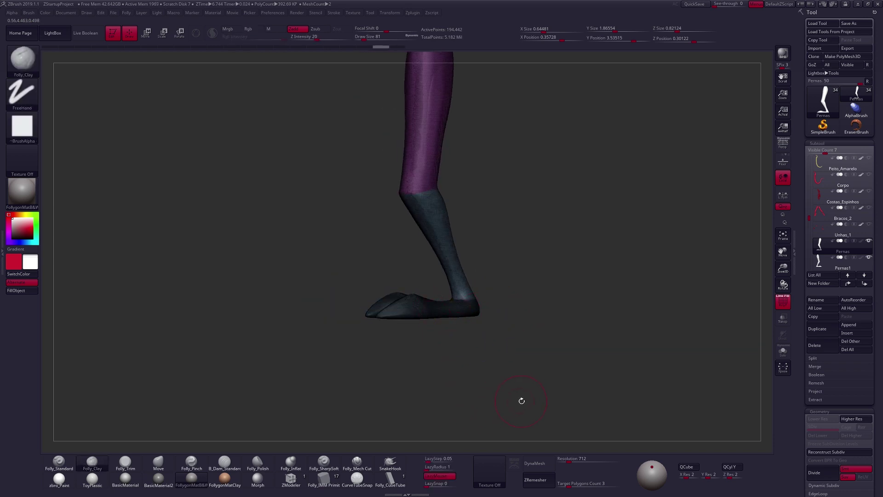
{"action": "key", "text": "ctrl+w"}
{"action": "left_click_drag", "start_coordinate": [451, 323], "coordinate": [476, 314]}
{"action": "left_click_drag", "start_coordinate": [477, 315], "coordinate": [490, 340], "text": "alt"}
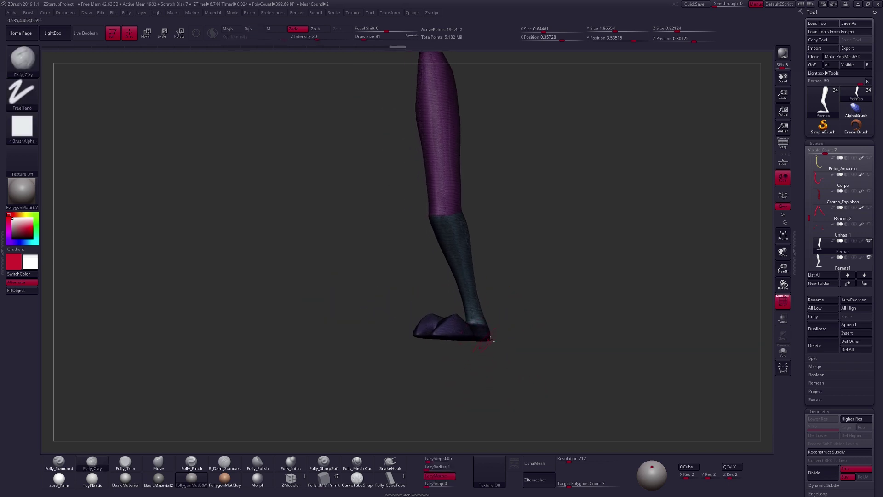
{"action": "mouse_move", "coordinate": [562, 357]}
{"action": "left_mouse_down"}
{"action": "mouse_move", "coordinate": [539, 361]}
{"action": "mouse_move", "coordinate": [548, 372]}
{"action": "mouse_move", "coordinate": [582, 370]}
{"action": "mouse_move", "coordinate": [560, 371]}
{"action": "left_mouse_up"}
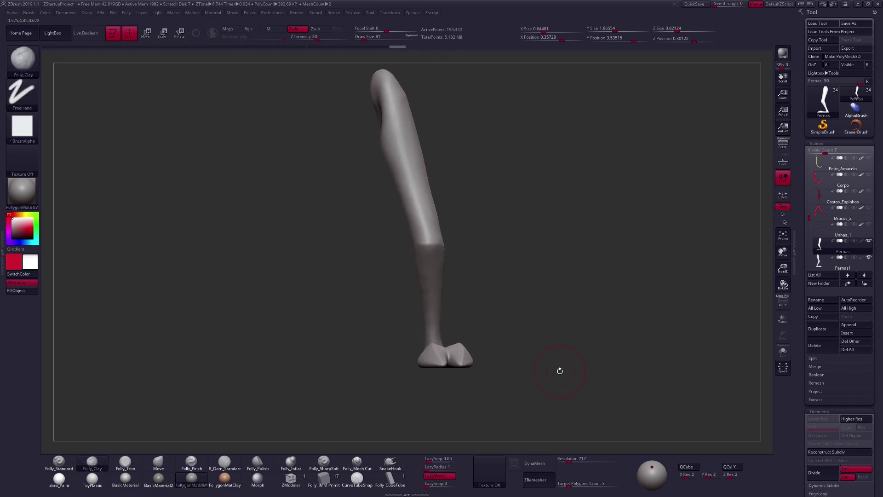
Remesh the leg using ZRemesher with KeepGroups enabled and Target Polygons Count set to 0.1.
{"action": "left_click_drag", "start_coordinate": [811, 218], "coordinate": [811, 224]}
{"action": "left_click_drag", "start_coordinate": [598, 329], "coordinate": [605, 341], "text": "alt"}
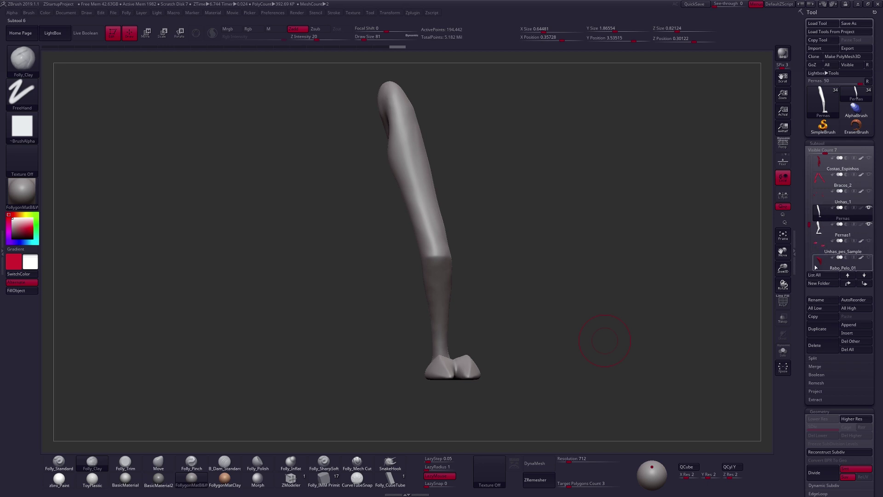
{"action": "left_click_drag", "start_coordinate": [806, 317], "coordinate": [805, 277]}
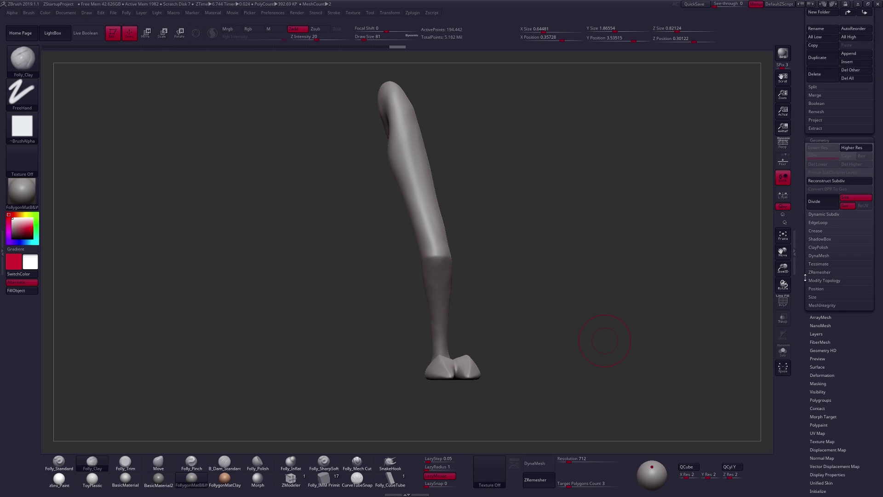
{"action": "left_click", "coordinate": [823, 272]}
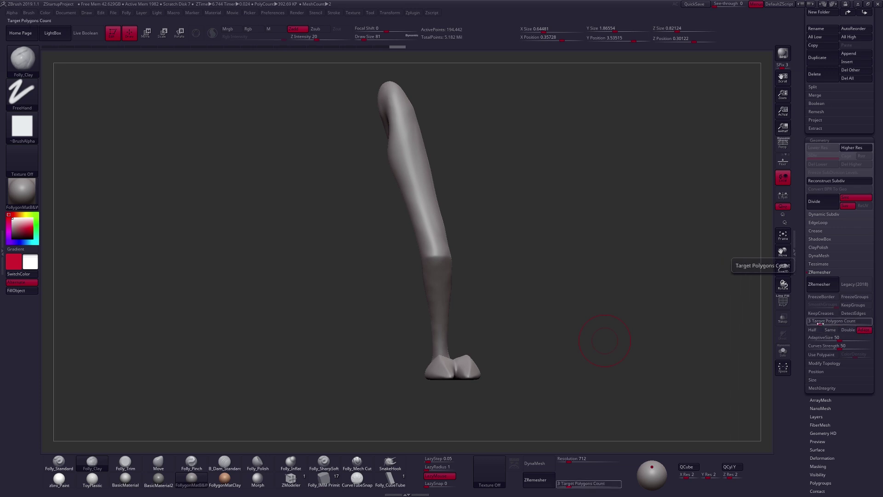
{"action": "left_click_drag", "start_coordinate": [820, 323], "coordinate": [779, 331]}
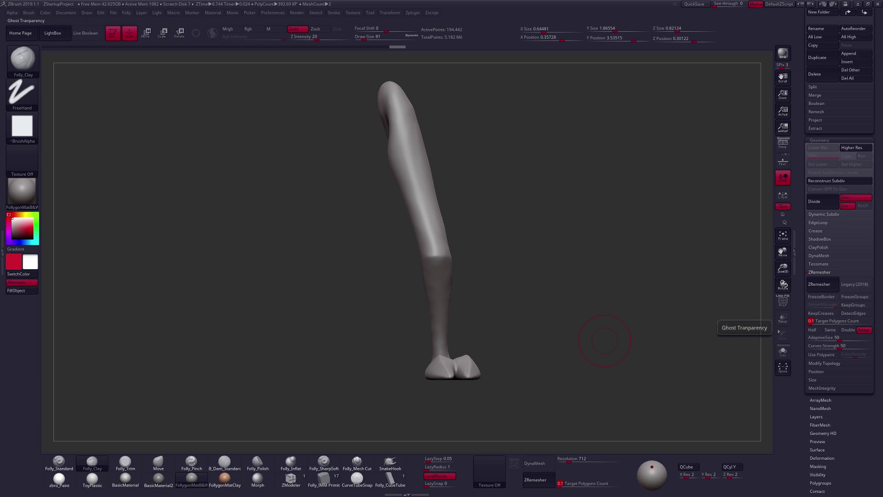
{"action": "left_click", "coordinate": [856, 305]}
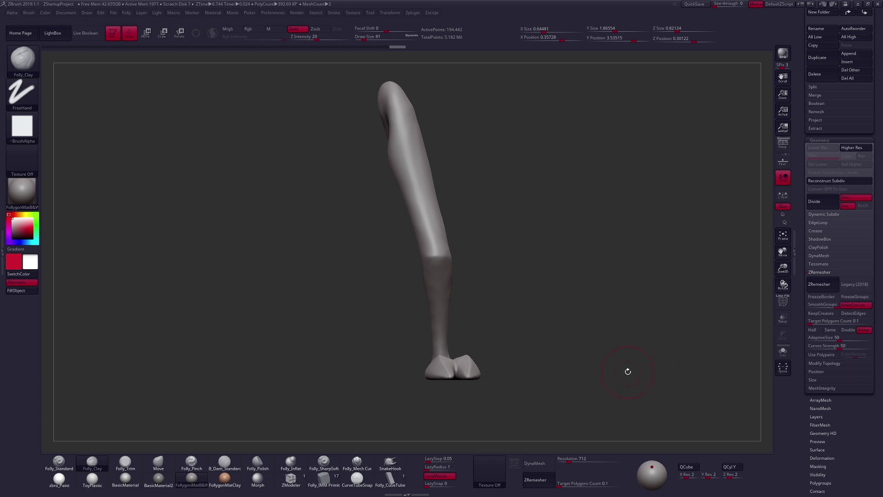
{"action": "left_click_drag", "start_coordinate": [599, 366], "coordinate": [663, 354]}
{"action": "left_click", "coordinate": [825, 287]}
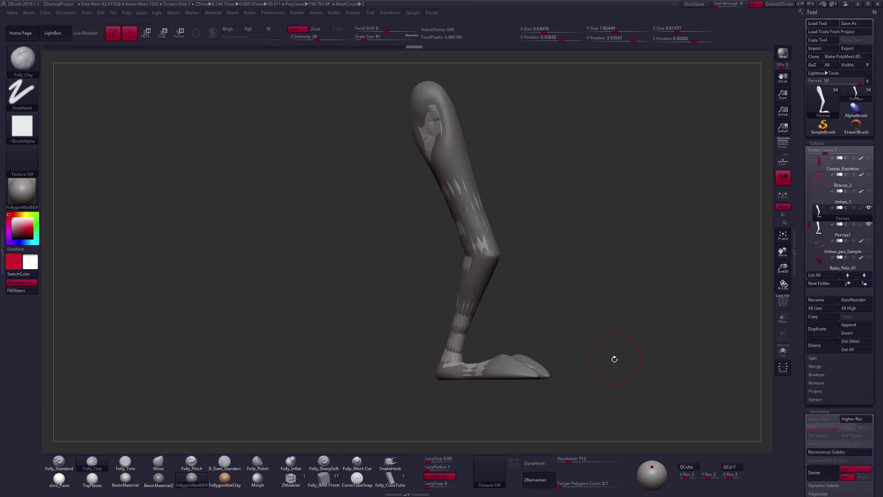
Inspect the remeshed leg's topology and polygroup borders around the thigh, shin and foot in wireframe display.
{"action": "left_click_drag", "start_coordinate": [614, 359], "coordinate": [563, 306]}
{"action": "key", "text": "shift+f"}
{"action": "mouse_move", "coordinate": [564, 306]}
{"action": "left_mouse_down", "text": "alt"}
{"action": "mouse_move", "coordinate": [503, 313]}
{"action": "mouse_move", "coordinate": [555, 320]}
{"action": "left_mouse_up", "text": "alt"}
{"action": "left_click_drag", "start_coordinate": [483, 331], "coordinate": [446, 297]}
{"action": "left_click_drag", "start_coordinate": [456, 369], "coordinate": [447, 330]}
{"action": "key", "text": "shift+s"}
{"action": "mouse_move", "coordinate": [452, 332]}
{"action": "right_mouse_down"}
{"action": "mouse_move", "coordinate": [465, 357]}
{"action": "mouse_move", "coordinate": [455, 333]}
{"action": "right_mouse_up"}
{"action": "left_click_drag", "start_coordinate": [455, 332], "coordinate": [479, 259]}
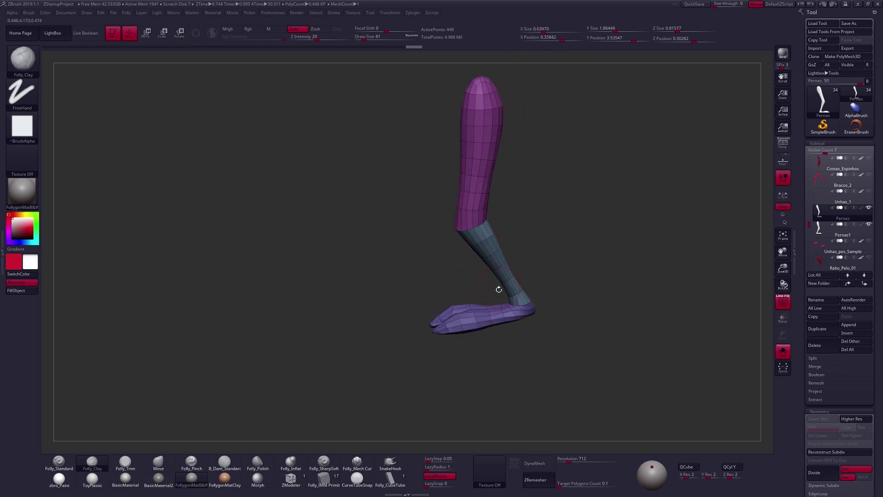
{"action": "left_click_drag", "start_coordinate": [499, 289], "coordinate": [524, 311]}
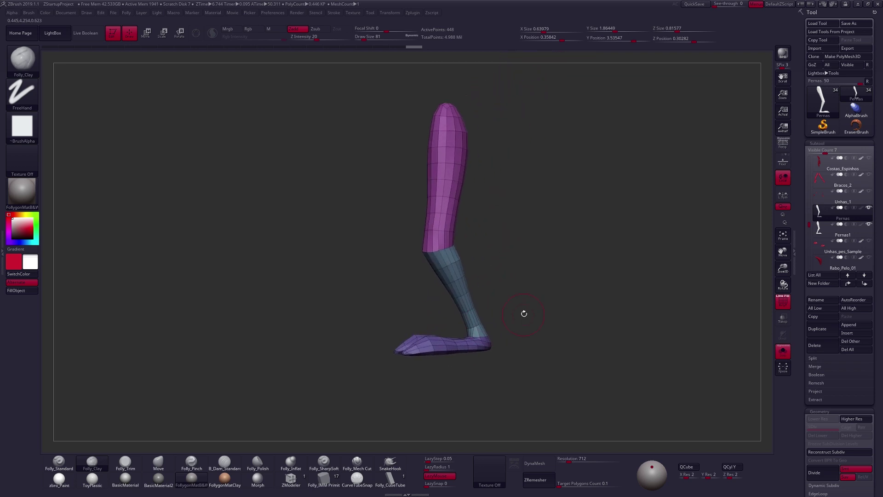
{"action": "key", "text": "shift+f"}
{"action": "left_click_drag", "start_coordinate": [481, 282], "coordinate": [525, 330]}
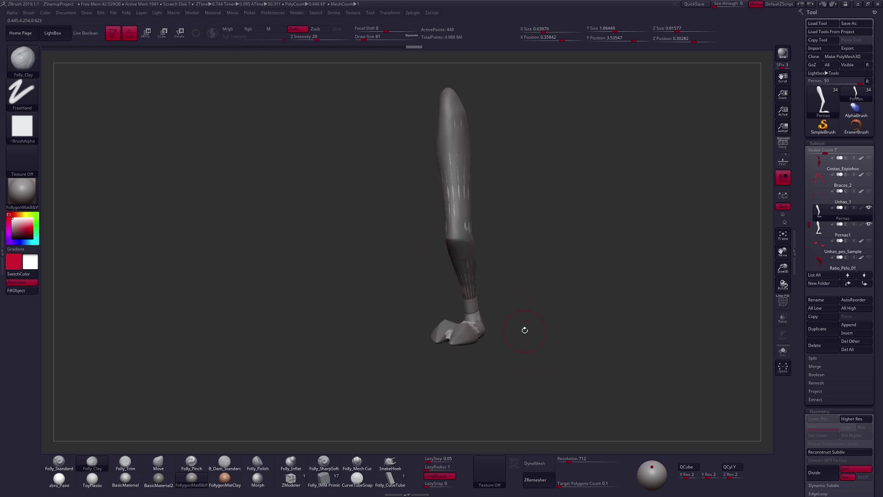
Isolate the remeshed leg in Solo mode and subdivide it once.
{"action": "left_click", "coordinate": [781, 353]}
{"action": "left_click", "coordinate": [780, 353]}
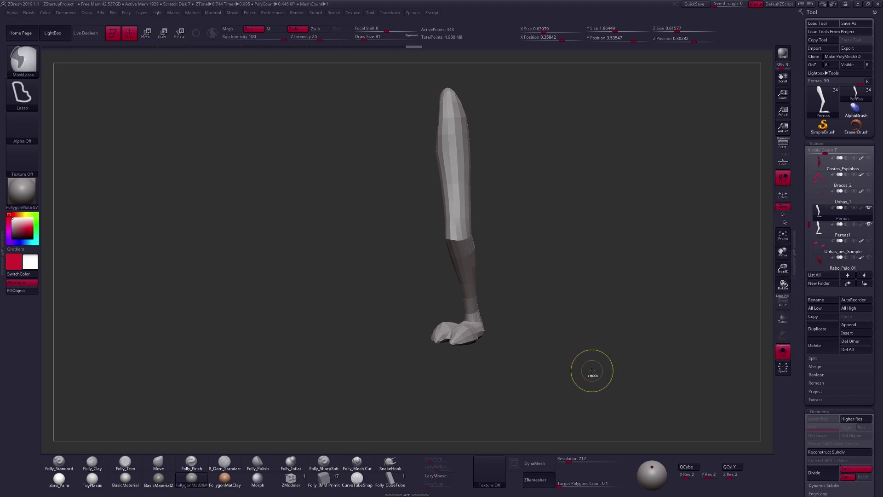
{"action": "key", "text": "ctrl+d"}
{"action": "scroll", "coordinate": [813, 339], "scroll_direction": "down", "scroll_amount": 5}
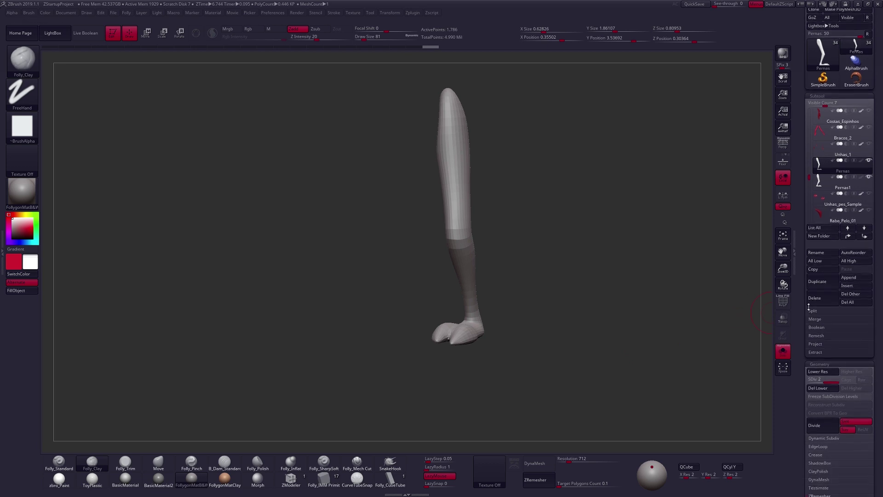
{"action": "scroll", "coordinate": [816, 396], "scroll_direction": "up", "scroll_amount": 4}
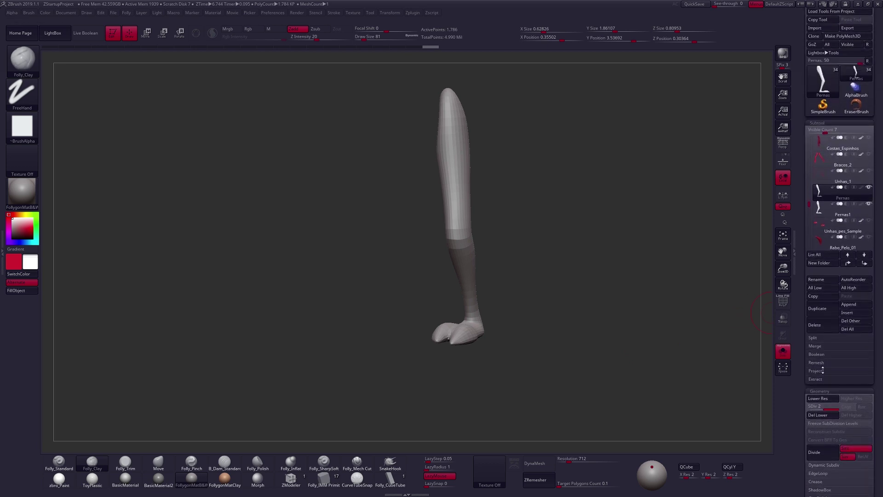
Compare the Pernas1 duplicate and project its detail onto the remeshed Pernas leg, subdividing up to SDiv 5.
{"action": "left_click", "coordinate": [816, 371]}
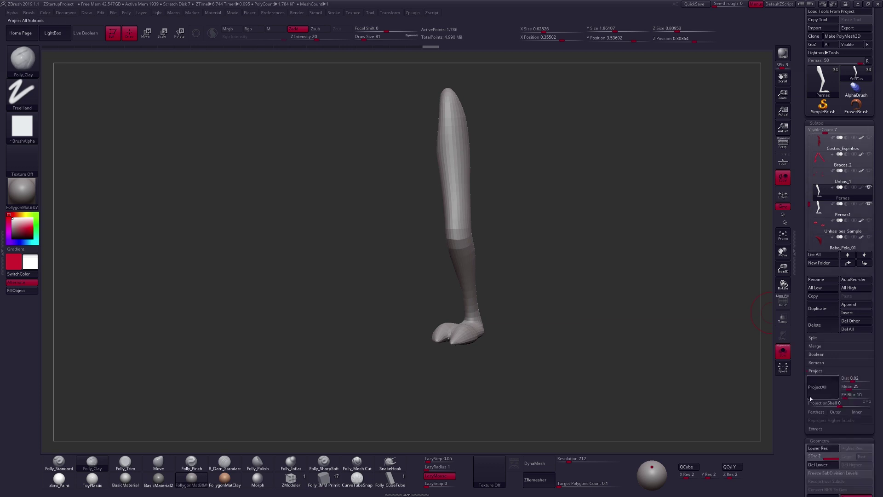
{"action": "mouse_move", "coordinate": [544, 390]}
{"action": "right_mouse_down"}
{"action": "mouse_move", "coordinate": [554, 417]}
{"action": "mouse_move", "coordinate": [548, 404]}
{"action": "right_mouse_up"}
{"action": "right_click_drag", "start_coordinate": [475, 359], "coordinate": [474, 340]}
{"action": "mouse_move", "coordinate": [475, 340]}
{"action": "left_mouse_down"}
{"action": "mouse_move", "coordinate": [485, 316]}
{"action": "mouse_move", "coordinate": [470, 352]}
{"action": "left_mouse_up"}
{"action": "left_click", "coordinate": [821, 210]}
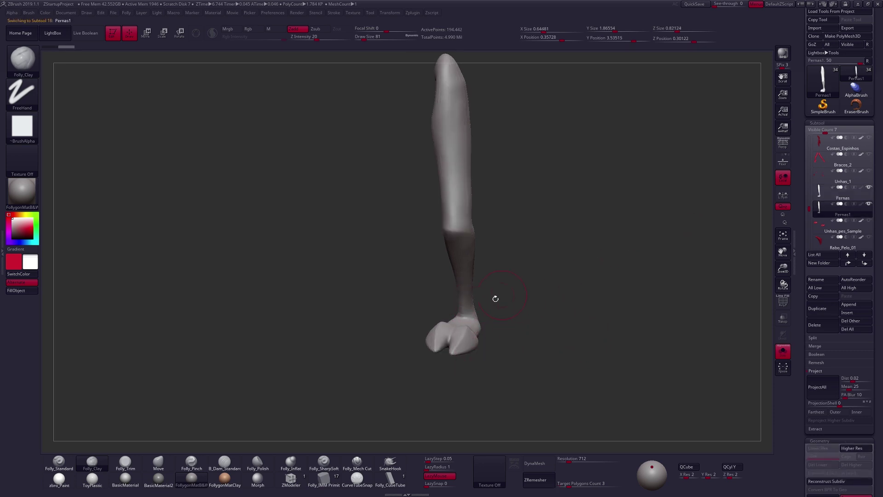
{"action": "left_click", "coordinate": [819, 204]}
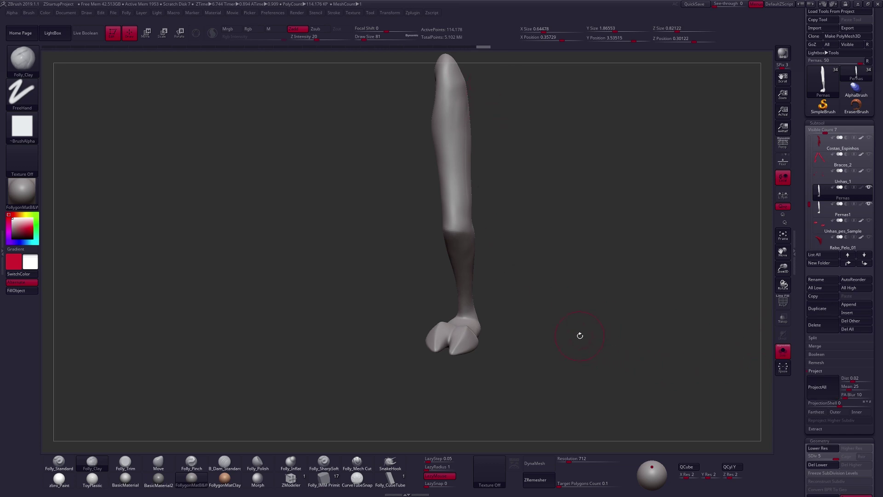
Delete the Pernas1 duplicate subtool and reselect the Pernas leg.
{"action": "left_click", "coordinate": [824, 210]}
{"action": "left_click", "coordinate": [815, 329]}
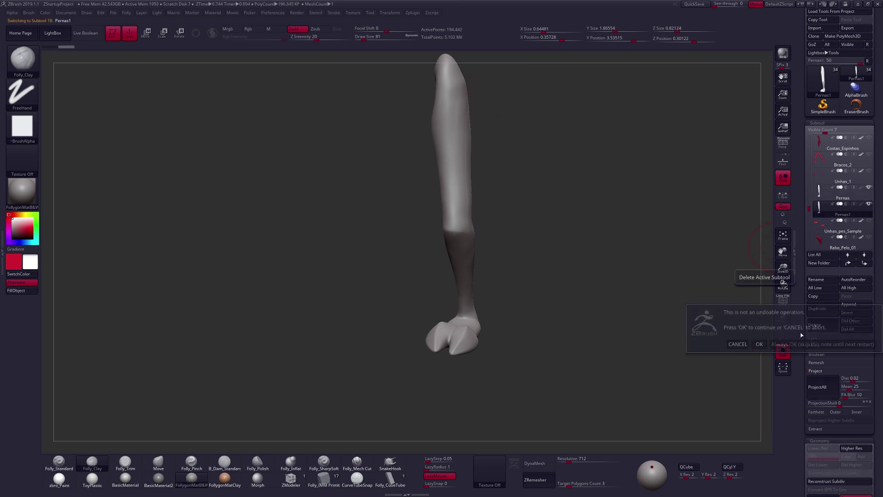
{"action": "left_click", "coordinate": [760, 343]}
{"action": "left_click", "coordinate": [824, 202]}
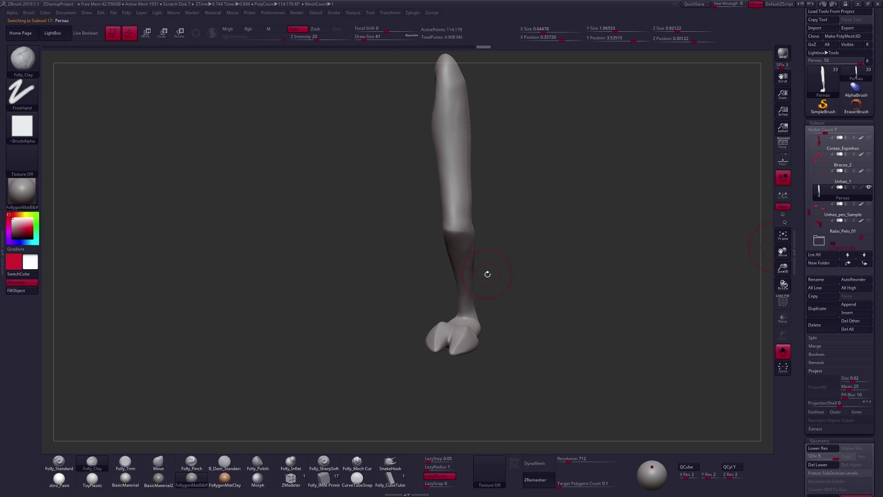
Switch the leg to subdivision level 4 and smooth the shin below the knee at Draw Size 104.
{"action": "mouse_move", "coordinate": [487, 274]}
{"action": "left_mouse_down"}
{"action": "mouse_move", "coordinate": [501, 288]}
{"action": "mouse_move", "coordinate": [504, 312]}
{"action": "mouse_move", "coordinate": [530, 284]}
{"action": "mouse_move", "coordinate": [492, 285]}
{"action": "mouse_move", "coordinate": [522, 280]}
{"action": "mouse_move", "coordinate": [494, 276]}
{"action": "left_mouse_up"}
{"action": "key", "text": "shift+d"}
{"action": "key", "text": "shift+d"}
{"action": "key", "text": "shift+d"}
{"action": "key", "text": "shift+d"}
{"action": "key", "text": "d"}
{"action": "key", "text": "d"}
{"action": "key", "text": "d"}
{"action": "right_click_drag", "start_coordinate": [494, 277], "coordinate": [503, 270], "text": "ctrl"}
{"action": "left_click_drag", "start_coordinate": [503, 270], "coordinate": [488, 249], "text": "shift"}
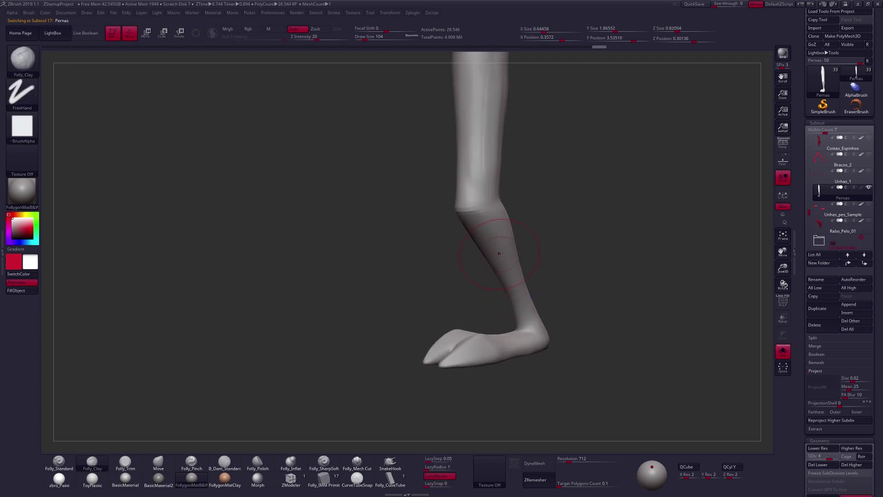
Smooth the shin and knee of the leg from several sides at subdivision level 4.
{"action": "right_click_drag", "start_coordinate": [499, 252], "coordinate": [511, 246]}
{"action": "left_click_drag", "start_coordinate": [493, 300], "coordinate": [520, 276]}
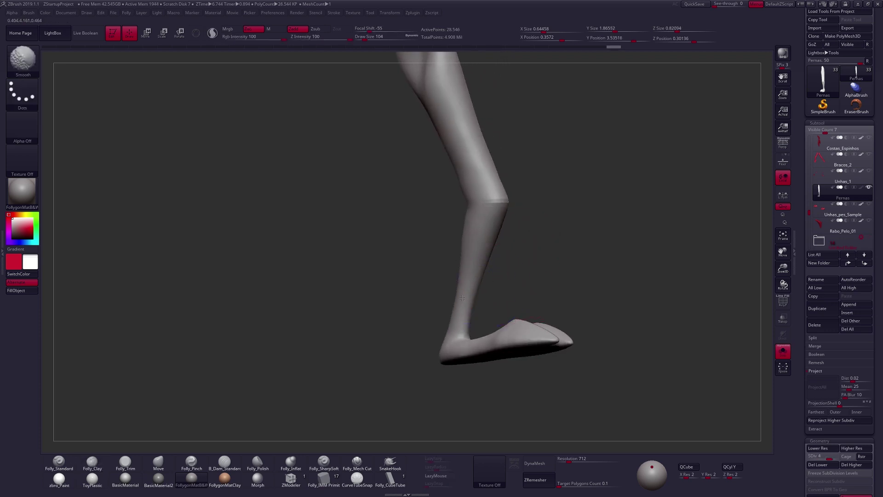
{"action": "right_click_drag", "start_coordinate": [489, 245], "coordinate": [471, 242]}
{"action": "left_click_drag", "start_coordinate": [493, 238], "coordinate": [488, 209], "text": "shift"}
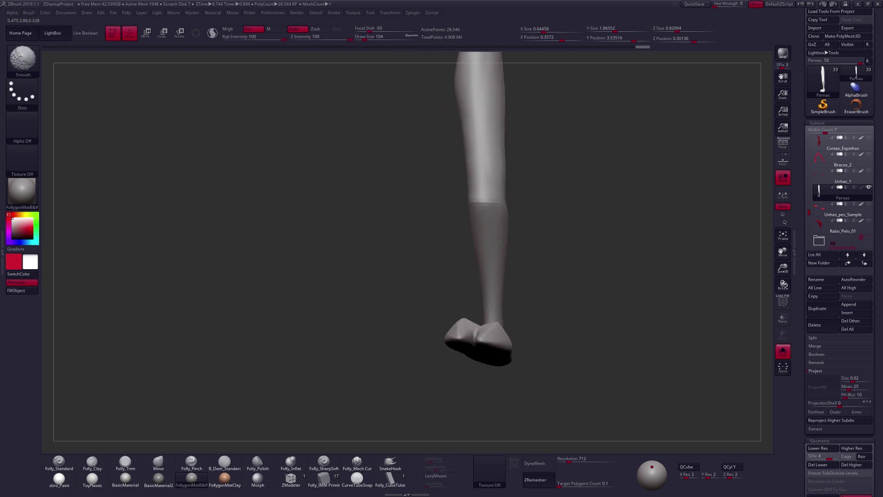
{"action": "right_click_drag", "start_coordinate": [501, 230], "coordinate": [477, 237]}
{"action": "right_click_drag", "start_coordinate": [501, 168], "coordinate": [509, 212], "text": "alt"}
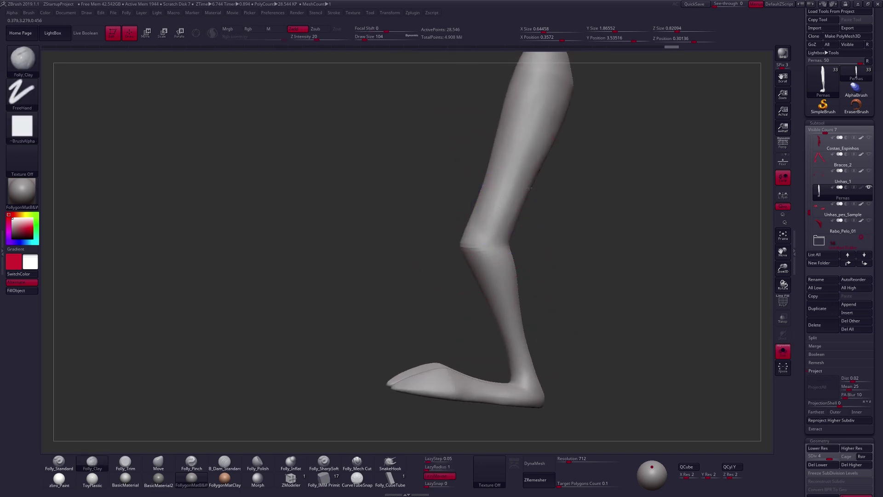
Drop the leg to subdivision level 3 and smooth the thigh and knee, raising the Draw Size to 170.
{"action": "key", "text": "shift+d"}
{"action": "left_click_drag", "start_coordinate": [525, 169], "coordinate": [513, 198], "text": "shift"}
{"action": "right_click_drag", "start_coordinate": [518, 188], "coordinate": [545, 187]}
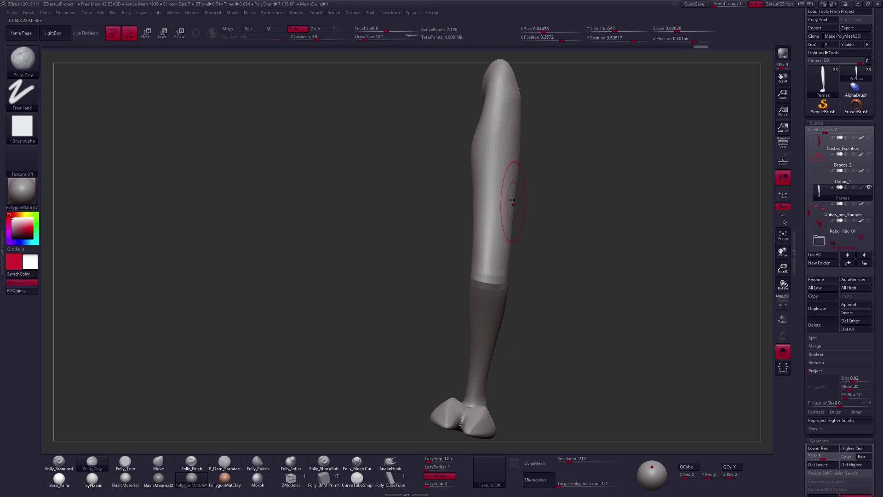
{"action": "mouse_move", "coordinate": [495, 225]}
{"action": "left_mouse_down", "text": "shift"}
{"action": "mouse_move", "coordinate": [497, 205]}
{"action": "mouse_move", "coordinate": [526, 227]}
{"action": "mouse_move", "coordinate": [435, 256]}
{"action": "left_mouse_up", "text": "shift"}
{"action": "key", "text": "space"}
{"action": "left_click", "coordinate": [460, 249]}
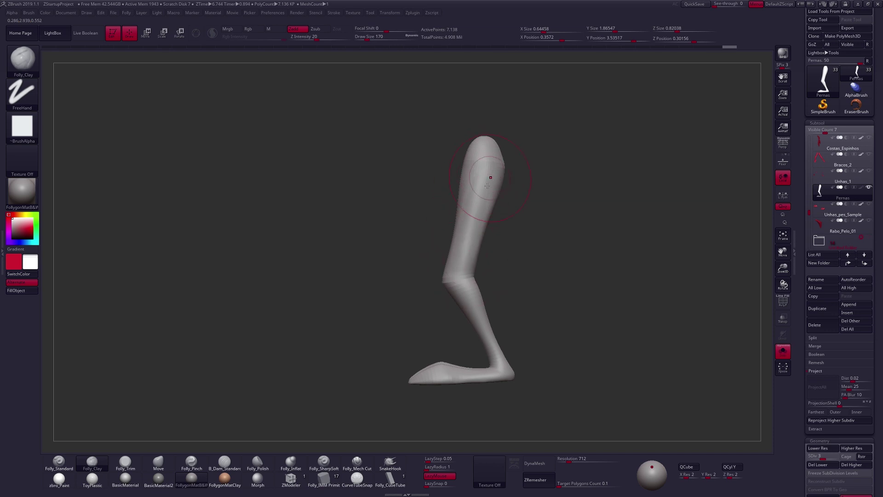
{"action": "right_click_drag", "start_coordinate": [487, 186], "coordinate": [472, 196]}
{"action": "left_click_drag", "start_coordinate": [474, 202], "coordinate": [471, 231], "text": "shift"}
{"action": "right_click_drag", "start_coordinate": [468, 233], "coordinate": [517, 228]}
Reshape the leg's silhouette with the Move brush at subdivision level 2 and Draw Size 170.
{"action": "key", "text": "b"}
{"action": "key", "text": "m"}
{"action": "key", "text": "v"}
{"action": "mouse_move", "coordinate": [491, 212]}
{"action": "left_mouse_down"}
{"action": "mouse_move", "coordinate": [491, 245]}
{"action": "mouse_move", "coordinate": [502, 234]}
{"action": "left_mouse_up"}
{"action": "key", "text": "shift+d"}
{"action": "key", "text": "shift+d"}
{"action": "key", "text": "space"}
{"action": "left_click", "coordinate": [488, 243]}
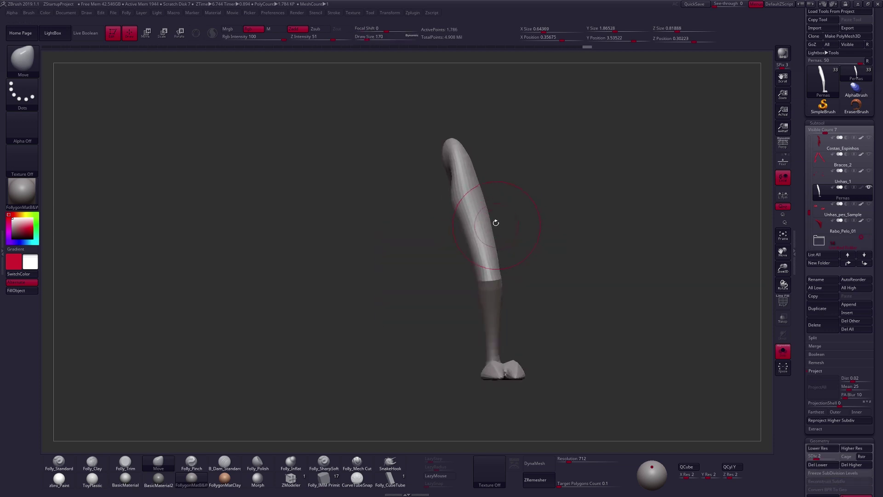
{"action": "mouse_move", "coordinate": [520, 299]}
{"action": "left_mouse_down"}
{"action": "mouse_move", "coordinate": [465, 309]}
{"action": "mouse_move", "coordinate": [491, 288]}
{"action": "mouse_move", "coordinate": [474, 265]}
{"action": "mouse_move", "coordinate": [454, 272]}
{"action": "mouse_move", "coordinate": [483, 267]}
{"action": "mouse_move", "coordinate": [475, 253]}
{"action": "mouse_move", "coordinate": [478, 284]}
{"action": "left_mouse_up"}
Refine the lower leg with the Folly_Clay brush at subdivision level 3 and collapse the Project settings.
{"action": "key", "text": "space"}
{"action": "left_click", "coordinate": [512, 310]}
{"action": "key", "text": "space"}
{"action": "left_click", "coordinate": [498, 264]}
{"action": "key", "text": "space"}
{"action": "left_click", "coordinate": [477, 253]}
{"action": "key", "text": "2"}
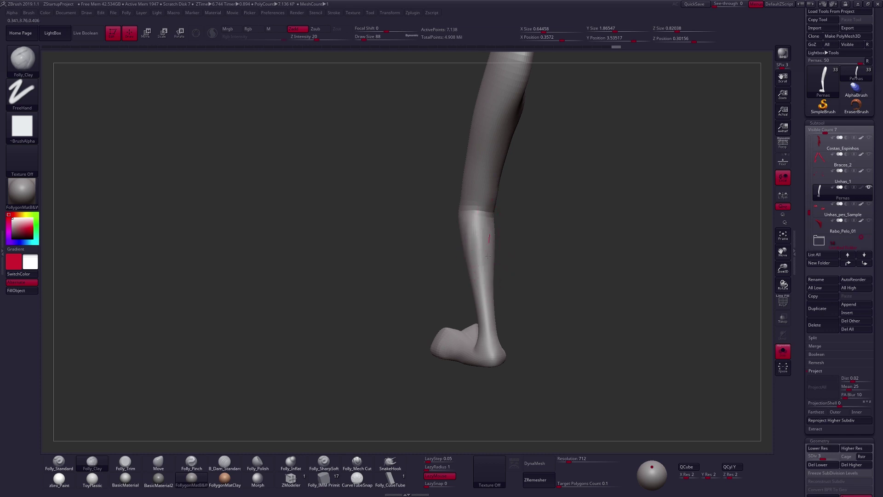
{"action": "key", "text": "shift"}
{"action": "left_click", "coordinate": [816, 370]}
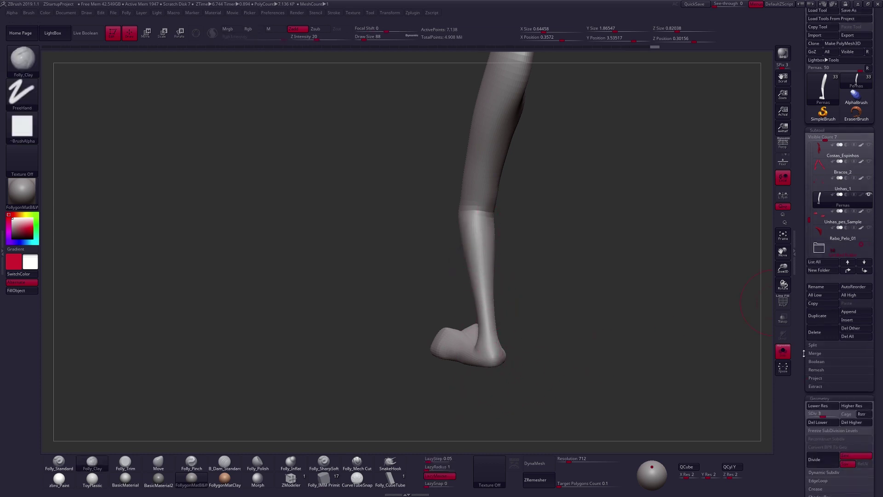
{"action": "right_click_drag", "start_coordinate": [479, 295], "coordinate": [478, 302]}
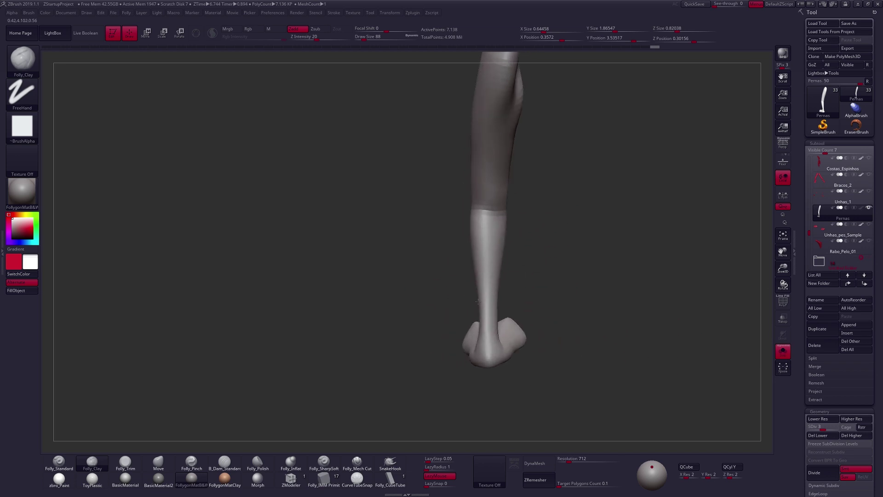
Define the crease at the back of the knee with Folly_Mech Cut at the highest level, and subdivide the leg once more.
{"action": "left_click", "coordinate": [357, 461]}
{"action": "key", "text": "d"}
{"action": "key", "text": "space"}
{"action": "left_click_drag", "start_coordinate": [495, 208], "coordinate": [493, 208]}
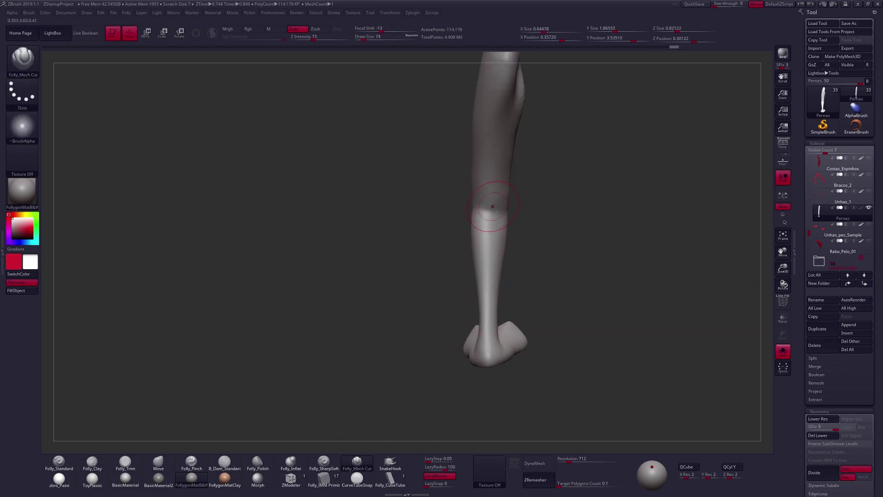
{"action": "mouse_move", "coordinate": [487, 210]}
{"action": "right_mouse_down", "text": "ctrl"}
{"action": "mouse_move", "coordinate": [488, 239]}
{"action": "mouse_move", "coordinate": [508, 221]}
{"action": "right_mouse_up", "text": "ctrl"}
{"action": "key", "text": "space"}
{"action": "left_click_drag", "start_coordinate": [510, 215], "coordinate": [507, 216]}
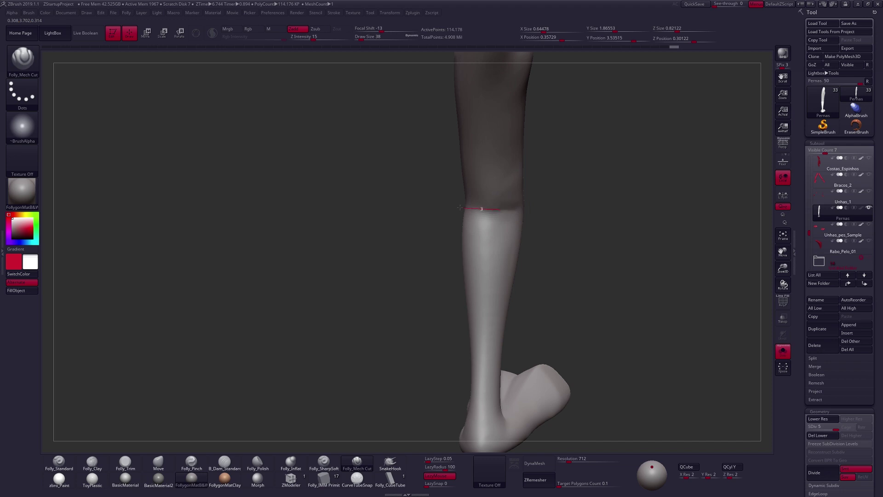
{"action": "mouse_move", "coordinate": [451, 210]}
{"action": "left_mouse_down", "text": "shift"}
{"action": "mouse_move", "coordinate": [499, 210]}
{"action": "mouse_move", "coordinate": [481, 216]}
{"action": "left_mouse_up", "text": "shift"}
{"action": "mouse_move", "coordinate": [496, 225]}
{"action": "right_mouse_down"}
{"action": "mouse_move", "coordinate": [524, 218]}
{"action": "mouse_move", "coordinate": [497, 245]}
{"action": "mouse_move", "coordinate": [501, 218]}
{"action": "mouse_move", "coordinate": [499, 262]}
{"action": "right_mouse_up"}
{"action": "key", "text": "ctrl+d"}
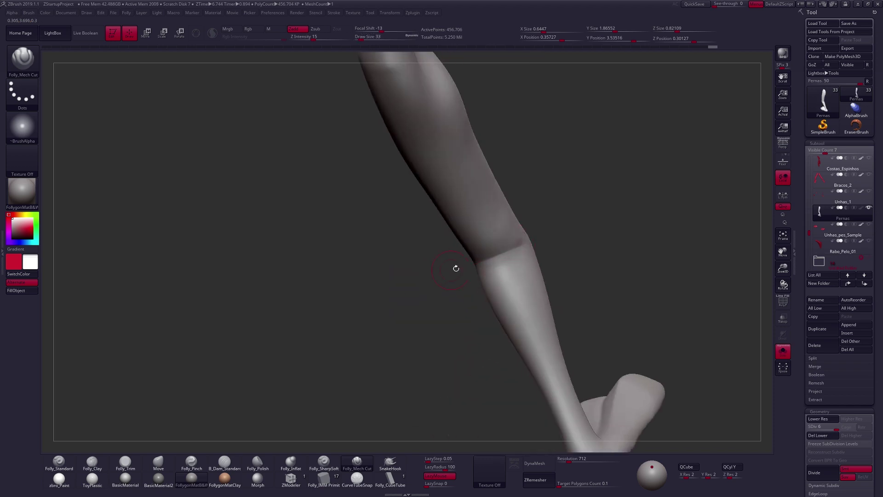
Adjust the knee's contour with the Move brush at Draw Size 61 and smooth its front.
{"action": "right_click_drag", "start_coordinate": [502, 254], "coordinate": [509, 242]}
{"action": "key", "text": "shift+d"}
{"action": "key", "text": "shift+d"}
{"action": "key", "text": "space"}
{"action": "left_click_drag", "start_coordinate": [503, 237], "coordinate": [506, 236]}
{"action": "key", "text": "b"}
{"action": "key", "text": "m"}
{"action": "key", "text": "v"}
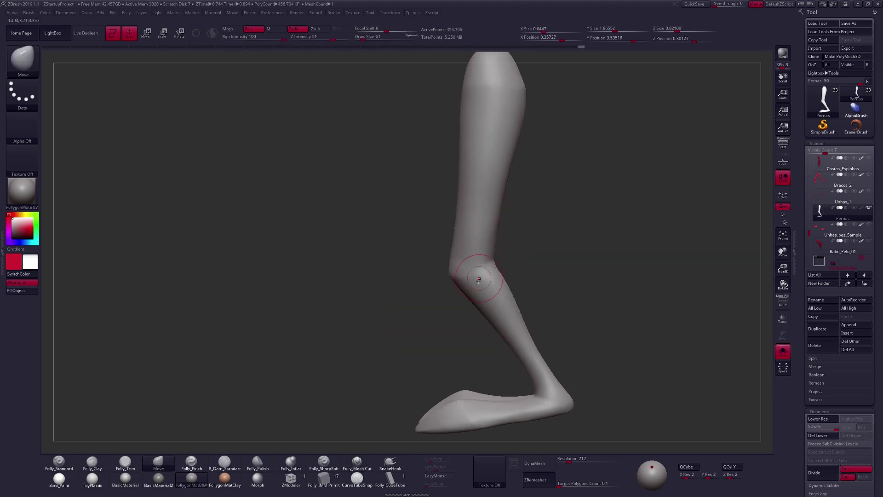
{"action": "mouse_move", "coordinate": [490, 285]}
{"action": "right_mouse_down"}
{"action": "mouse_move", "coordinate": [507, 290]}
{"action": "mouse_move", "coordinate": [519, 279]}
{"action": "right_mouse_up"}
{"action": "left_click_drag", "start_coordinate": [472, 270], "coordinate": [462, 261], "text": "shift"}
{"action": "right_click_drag", "start_coordinate": [469, 267], "coordinate": [484, 271], "text": "shift"}
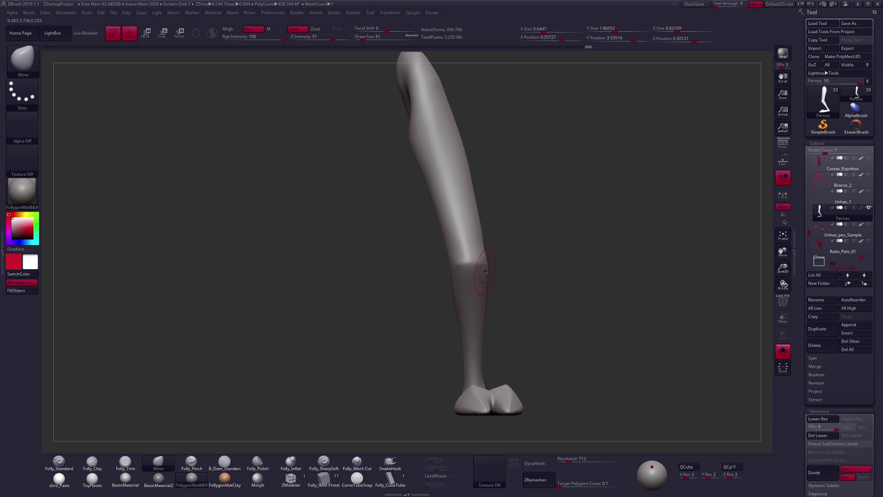
Sharpen the edge across the front of the knee with the Folly_Pinch brush at Draw Size 74.
{"action": "key", "text": "space"}
{"action": "left_click_drag", "start_coordinate": [462, 267], "coordinate": [465, 267]}
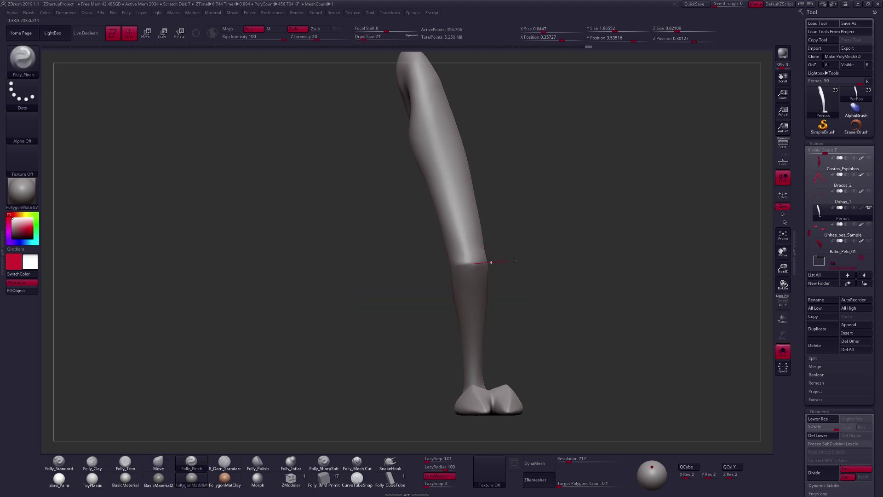
{"action": "right_click_drag", "start_coordinate": [542, 250], "coordinate": [494, 300]}
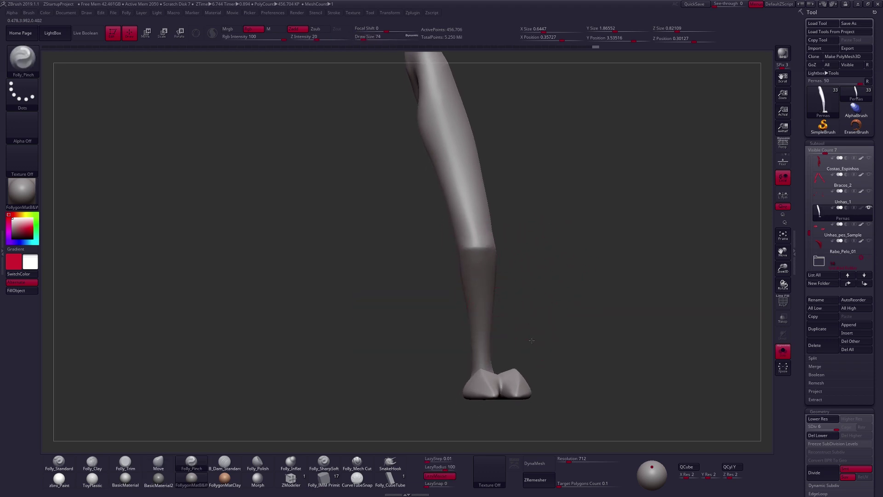
{"action": "right_click_drag", "start_coordinate": [530, 341], "coordinate": [558, 335]}
{"action": "right_click_drag", "start_coordinate": [592, 376], "coordinate": [557, 393]}
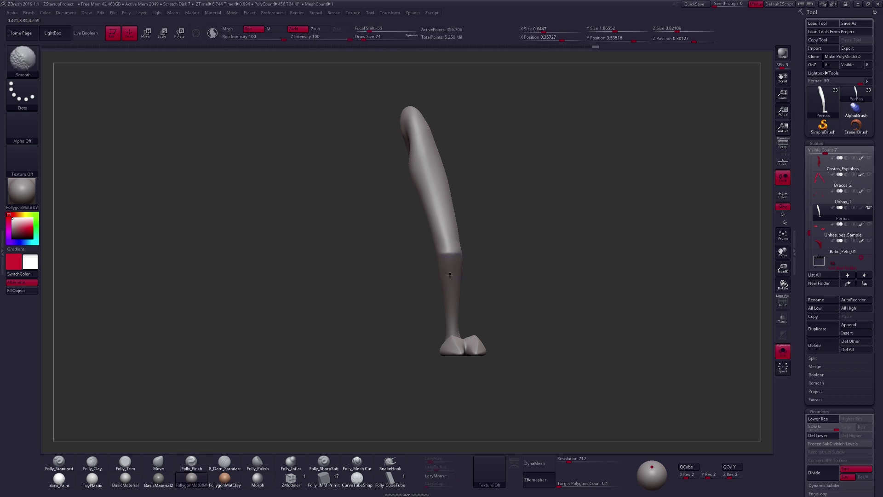
Leave Solo mode, delete the leg's lower subdivision levels, and mirror and weld it to the dragon's other side.
{"action": "left_click", "coordinate": [784, 351]}
{"action": "key", "text": "space"}
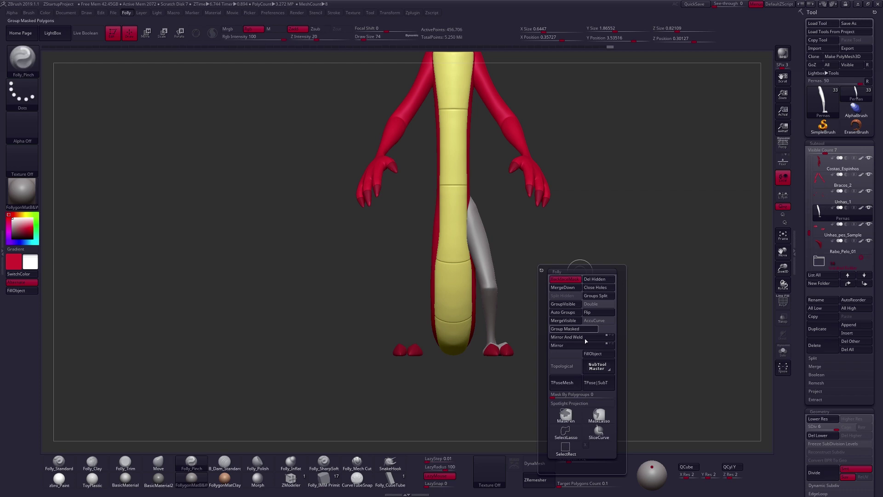
{"action": "left_click", "coordinate": [823, 436]}
{"action": "key", "text": "space"}
{"action": "left_click", "coordinate": [586, 328]}
Fill both legs with red using the zbro_Paint material.
{"action": "key", "text": "v"}
{"action": "left_click", "coordinate": [59, 480]}
{"action": "left_click", "coordinate": [17, 290]}
{"action": "key", "text": "v"}
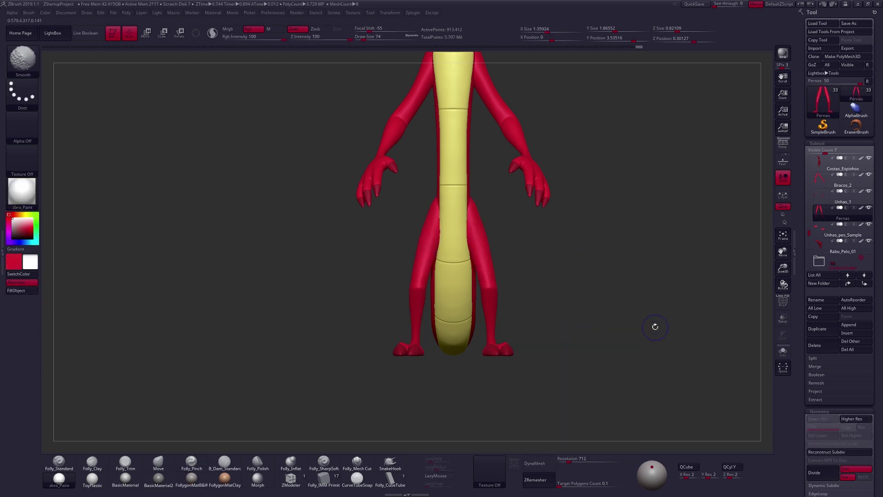
Reconstruct the lower subdivision levels of the mirrored legs.
{"action": "left_click", "coordinate": [824, 453]}
{"action": "left_click", "coordinate": [824, 454]}
{"action": "left_click", "coordinate": [783, 351]}
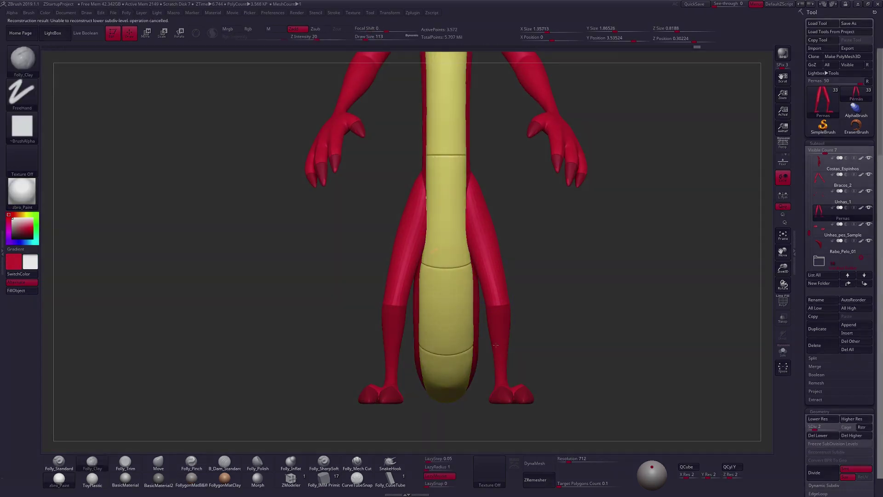